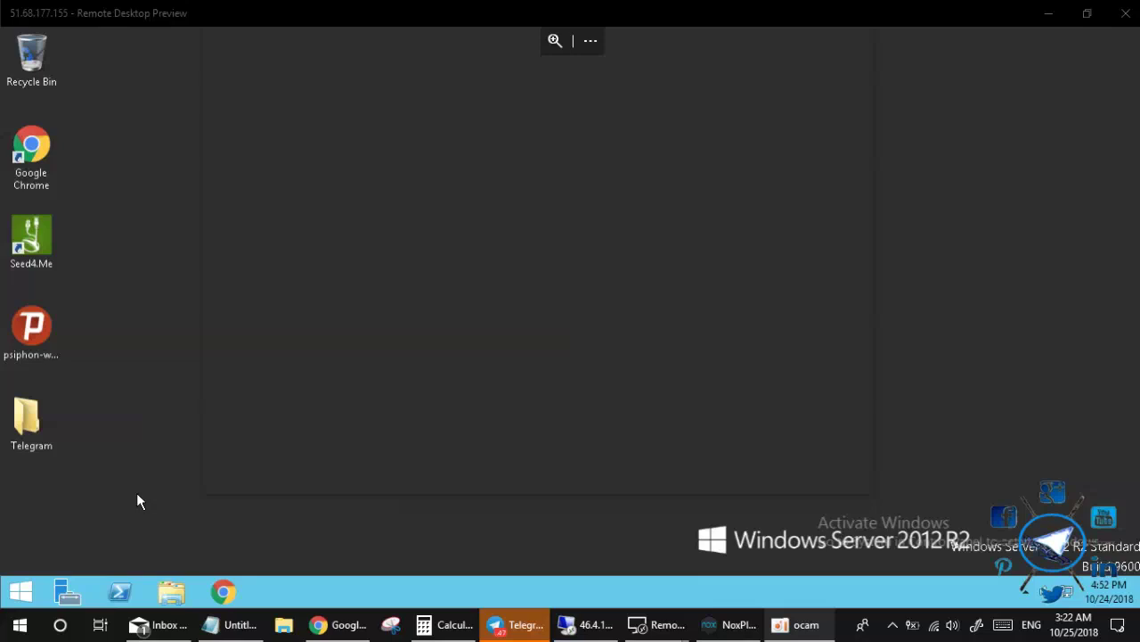
click(230, 595)
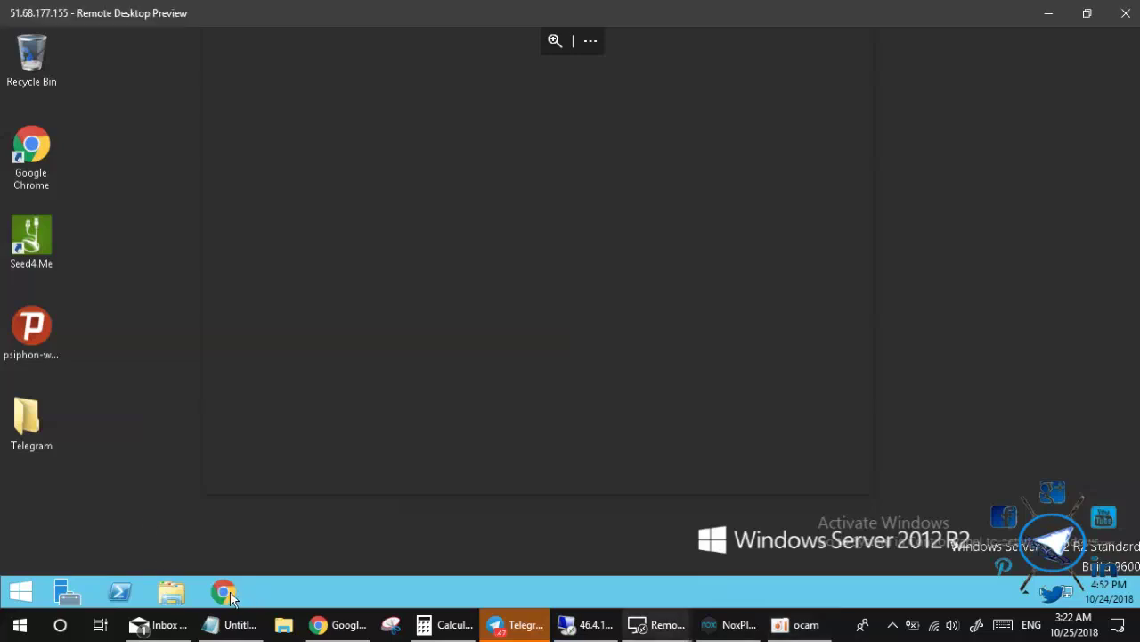
click(226, 592)
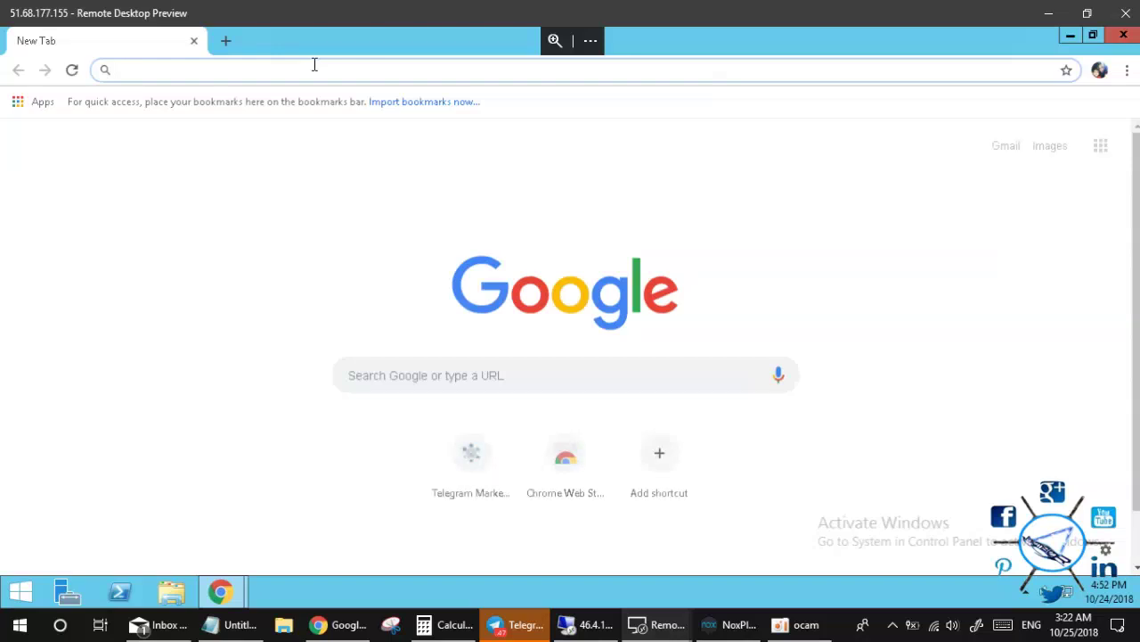
text(http://www.tgmember.comh)
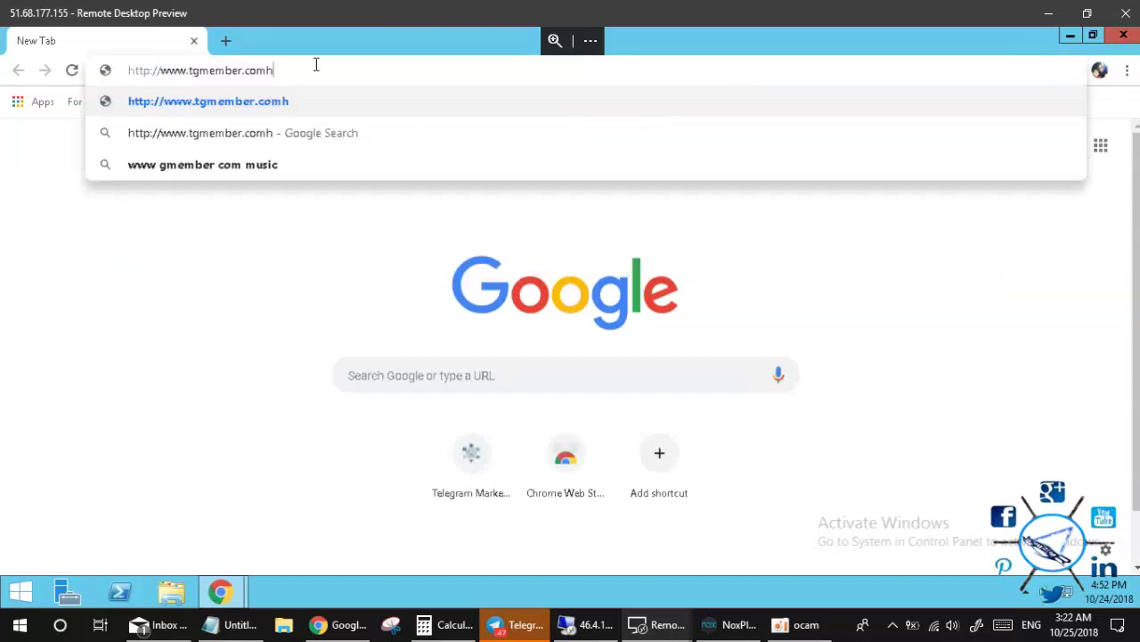
text(tt)
key(BackSpace)
key(BackSpace)
key(BackSpace)
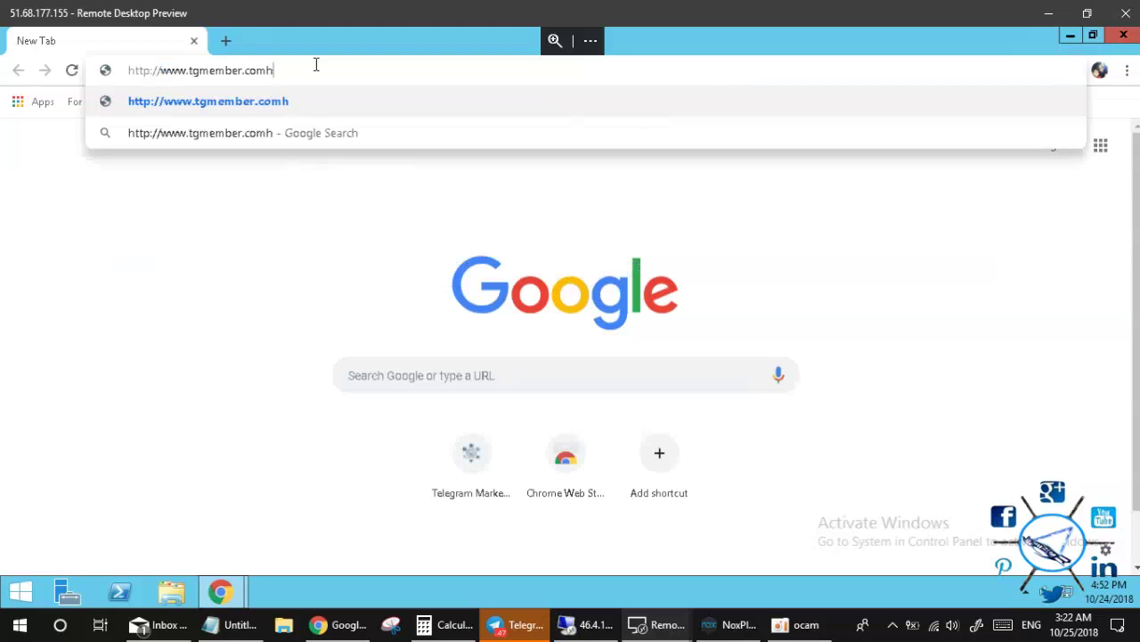
text(/dl/t)
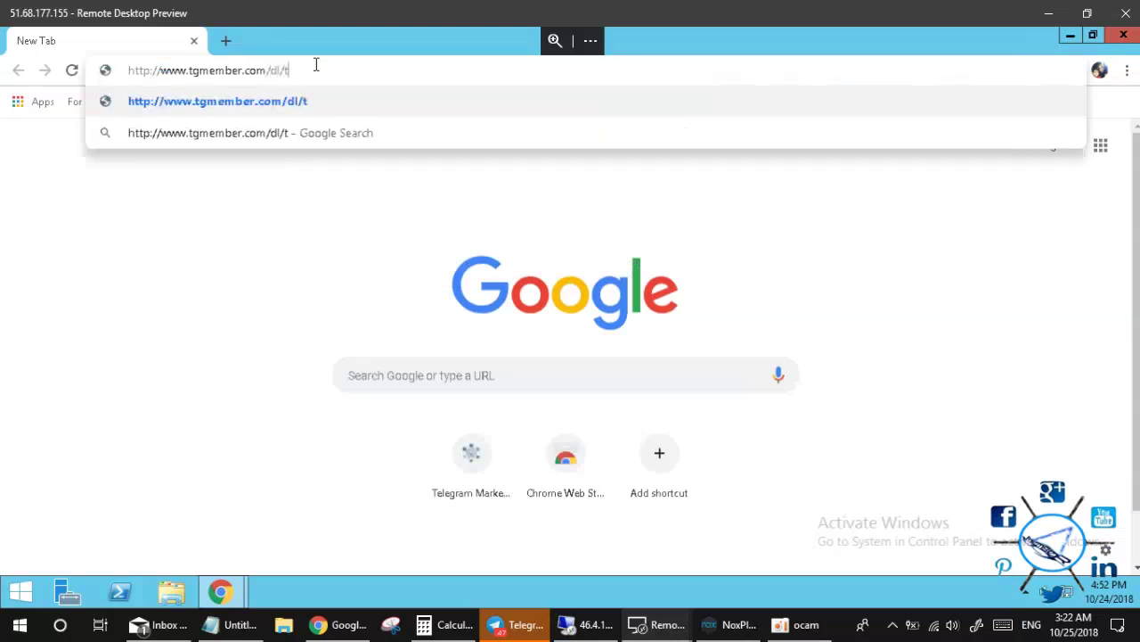
text(gview)
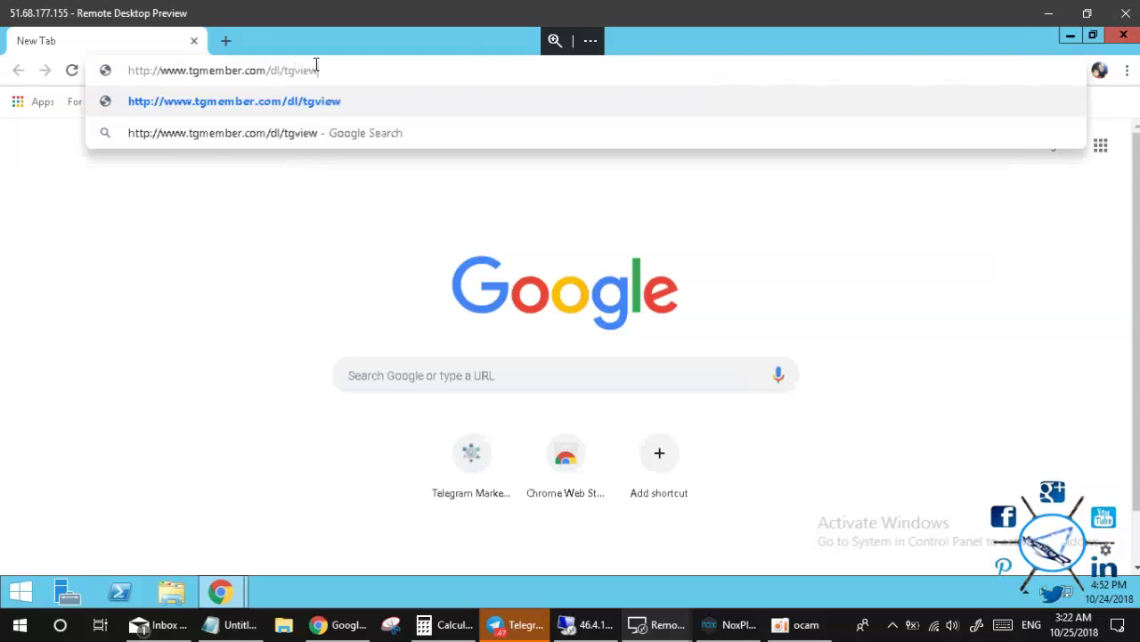
text(.rar)
key(Return)
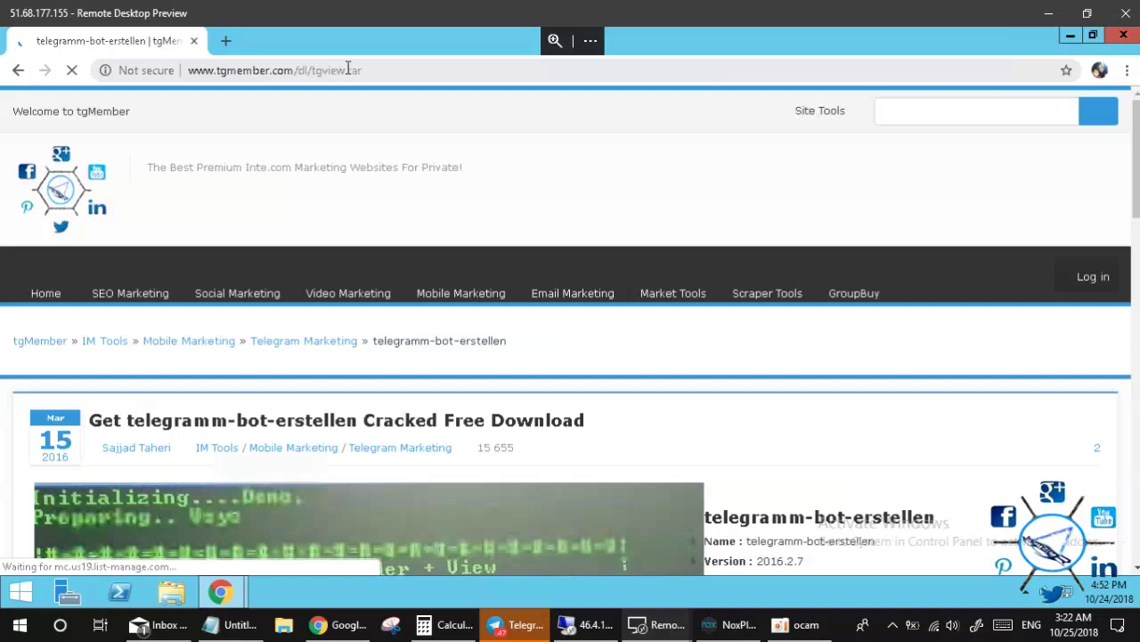
Launch kitty_portable from the Start menu and load the tgviewer.rar address.
click(373, 71)
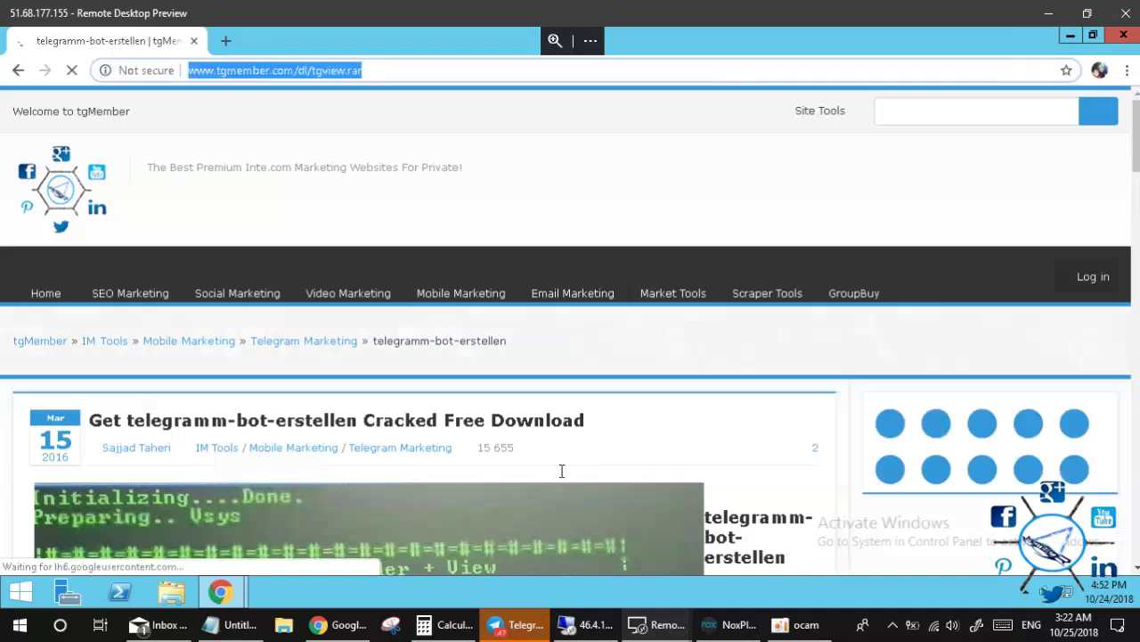
click(20, 624)
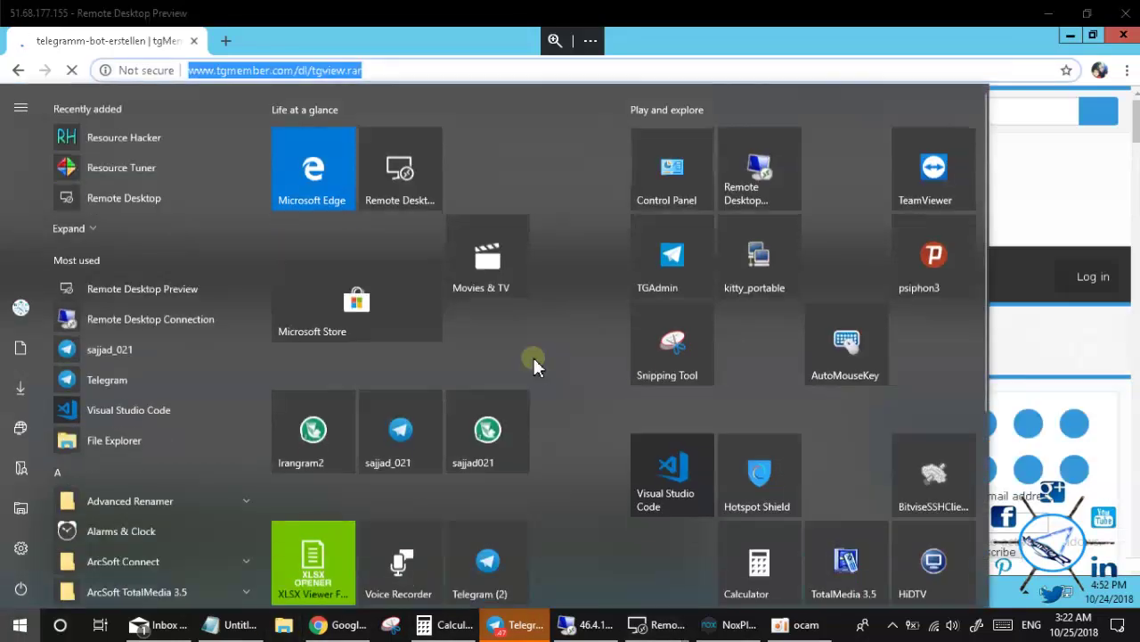
click(769, 250)
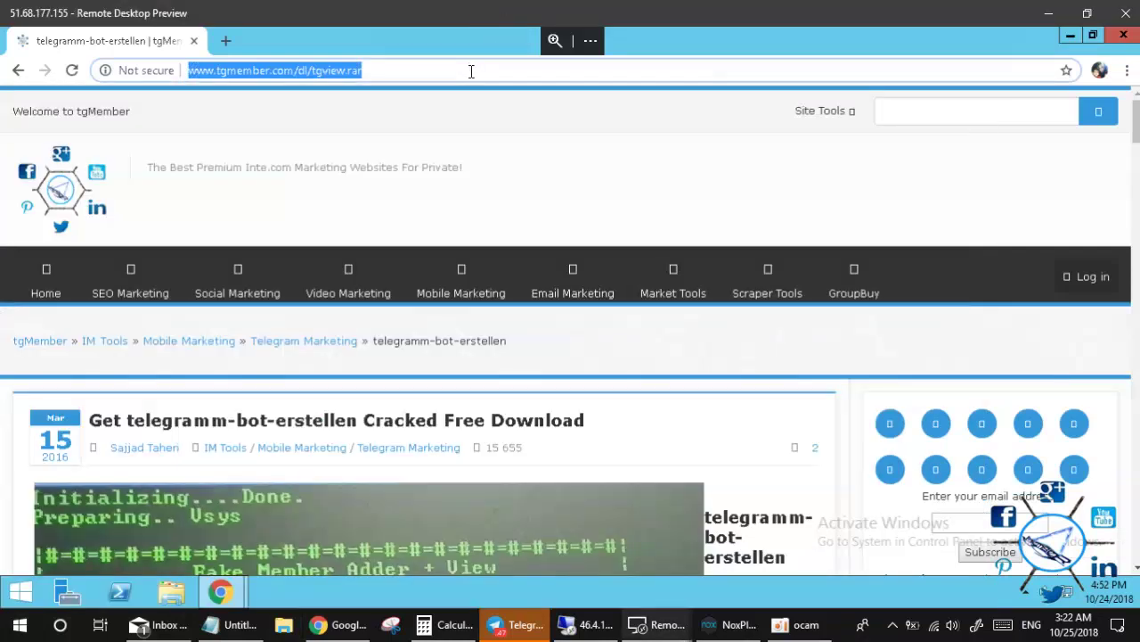
click(471, 71)
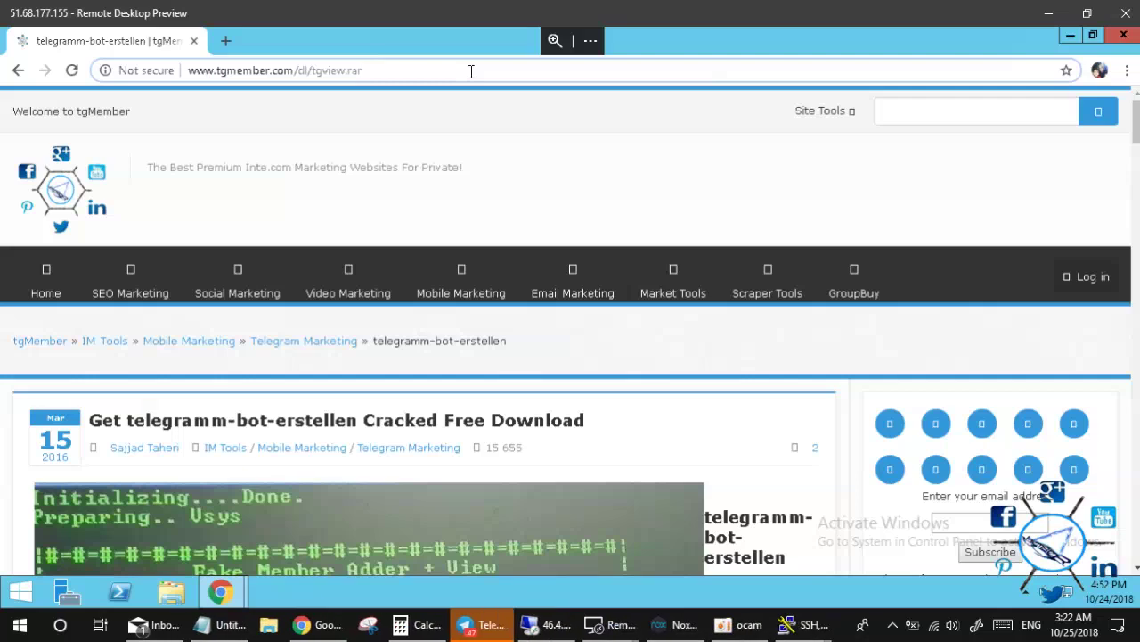
text(er)
key(Return)
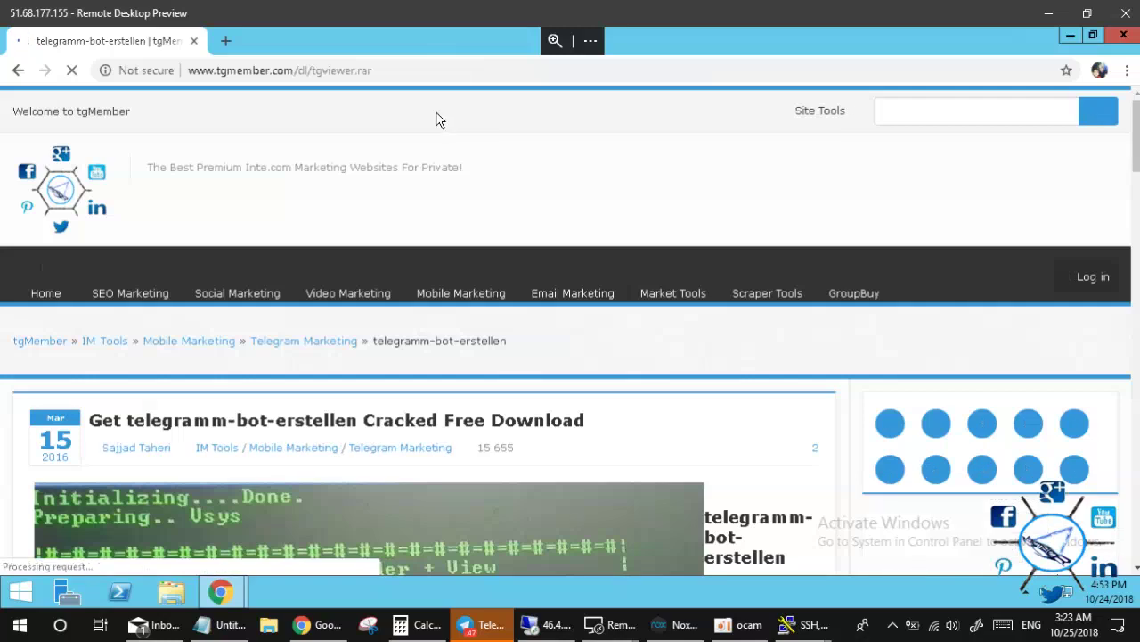
Correct the address to tgViewer.rar and pick the 'us yearly root' KiTTY session.
click(336, 71)
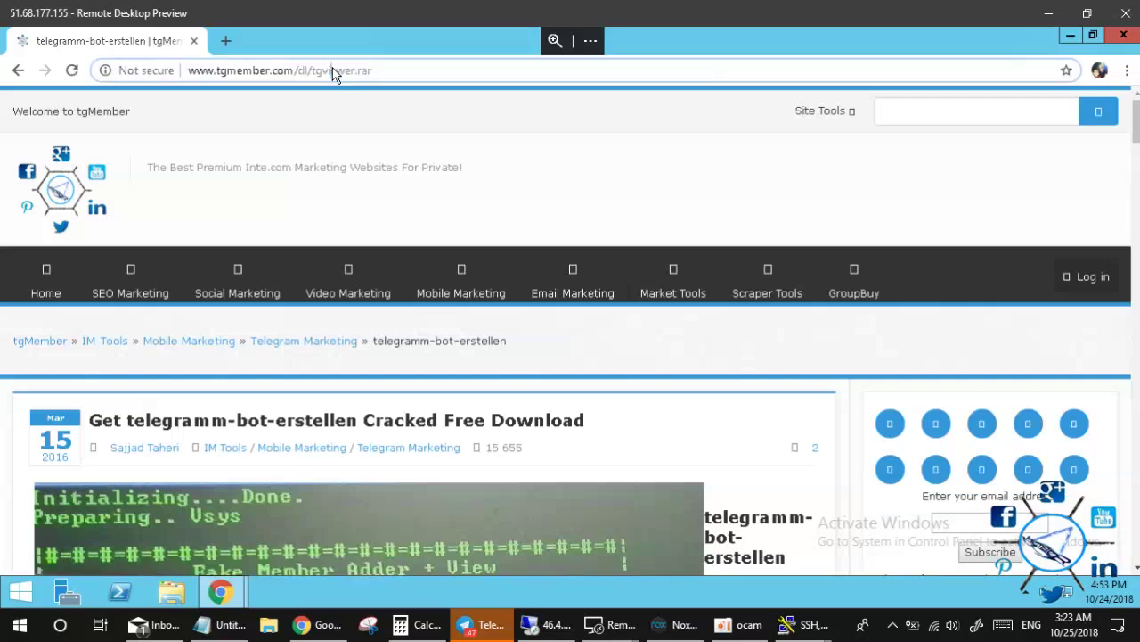
key(BackSpace)
text(V)
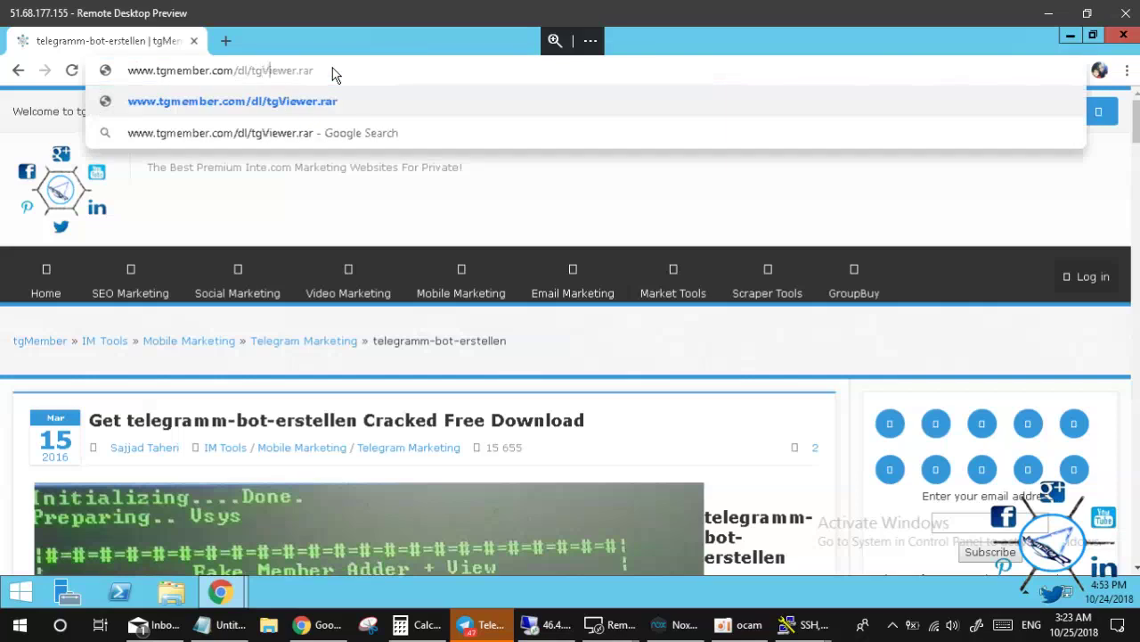
key(Return)
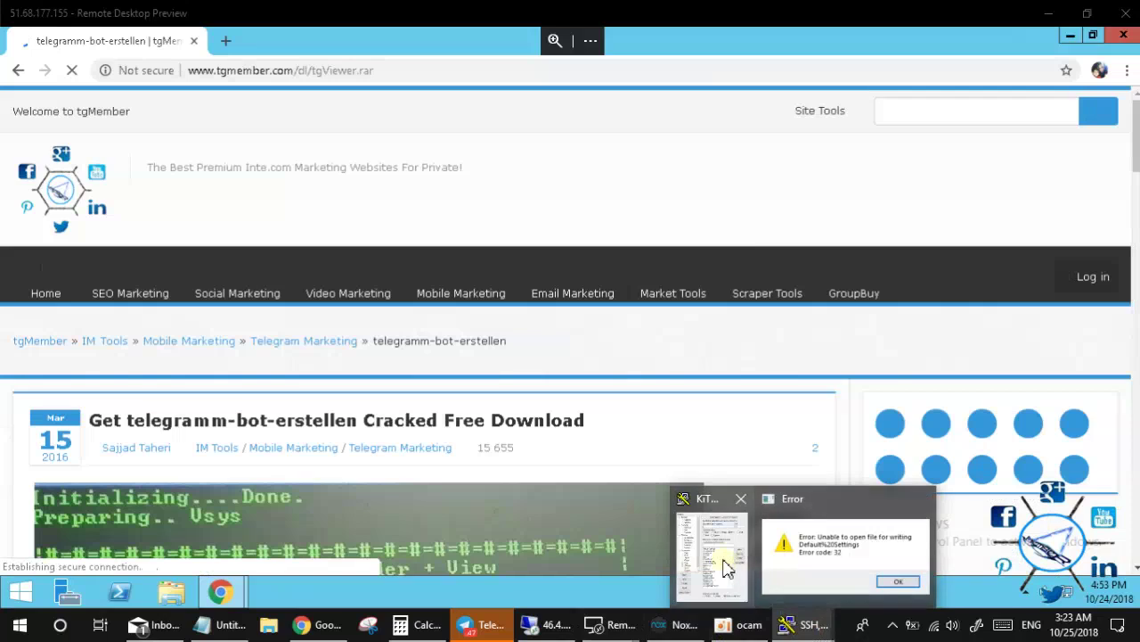
click(713, 547)
click(552, 471)
Connect as 'us yearly root', cd into public_html/dl, list it, and copy ipview.rar.
double_click(588, 472)
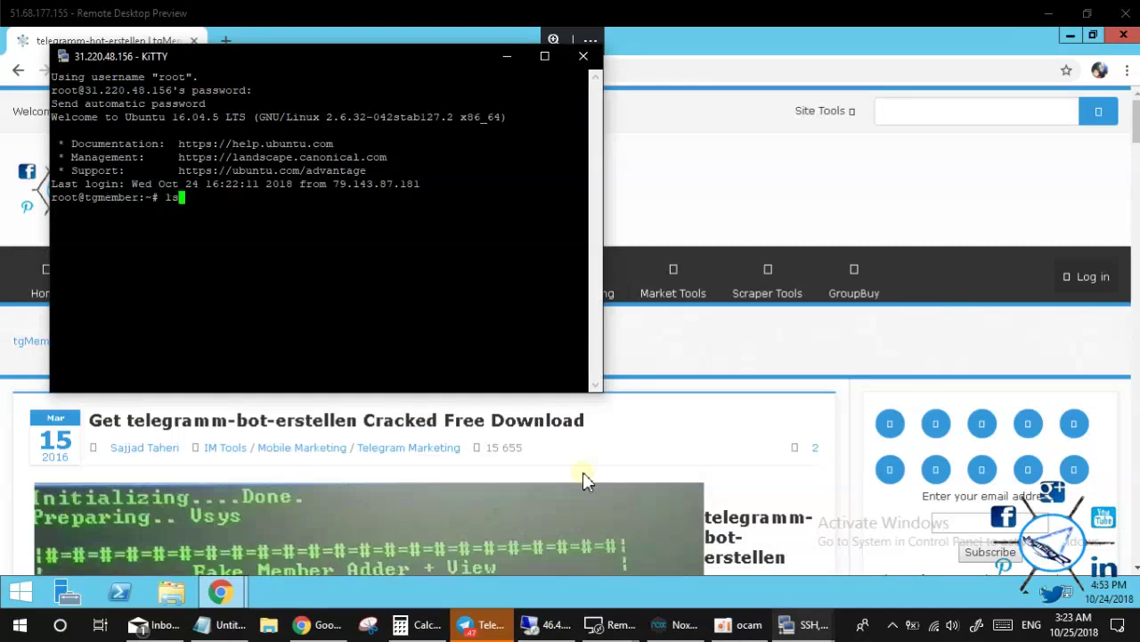
text(cd /home/admin/web/tgmember.com/public_html/)
key(Return)
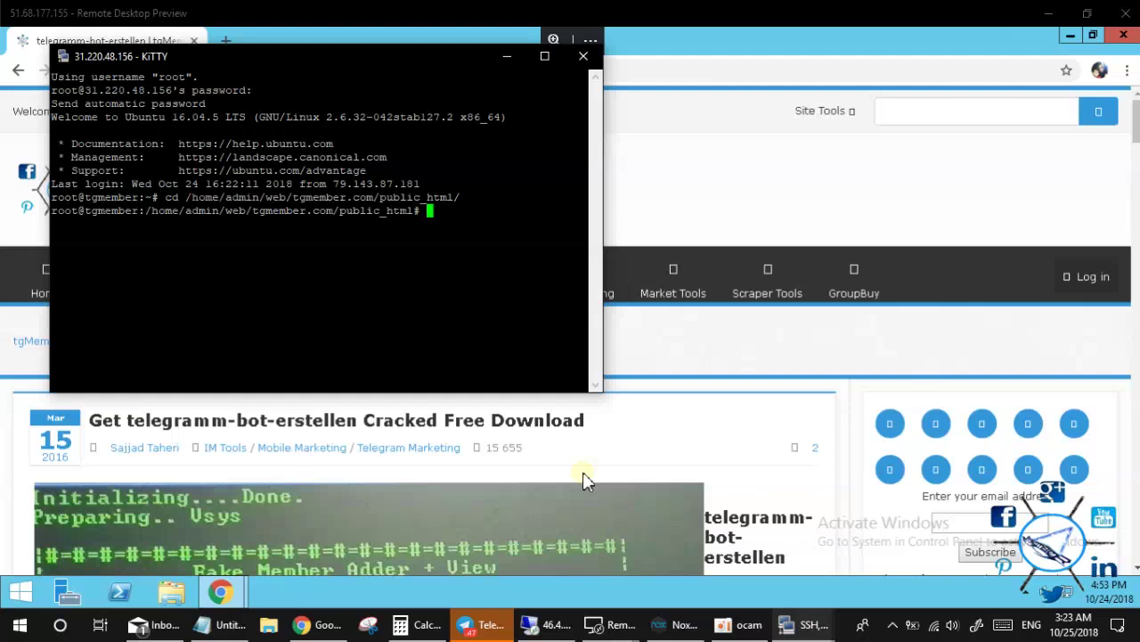
text(cd dl)
key(Return)
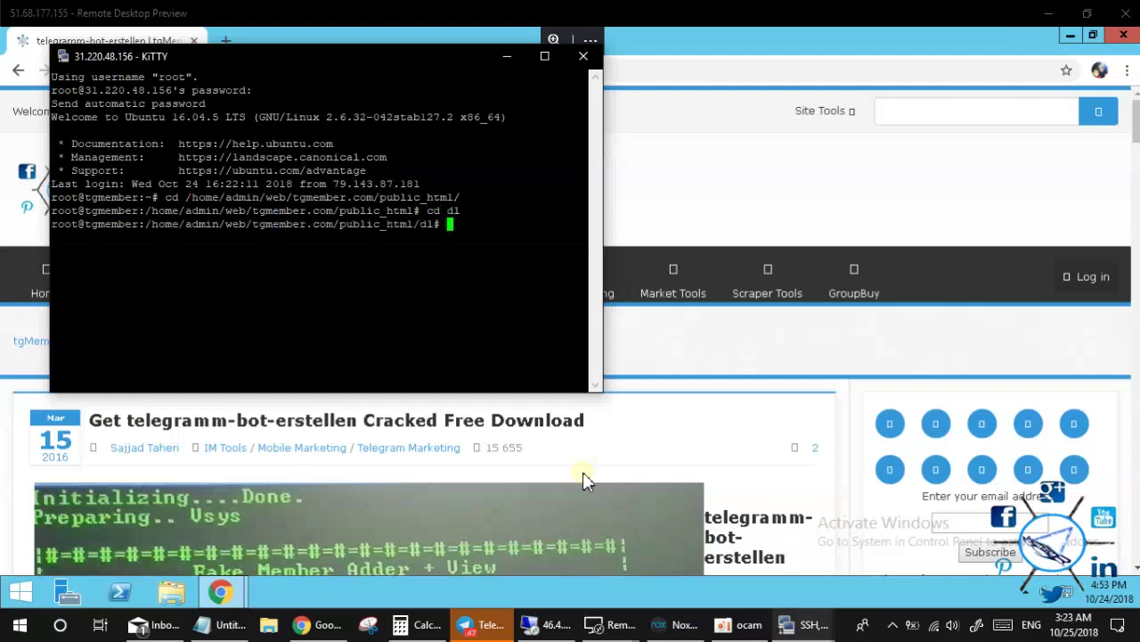
text(ls)
key(Return)
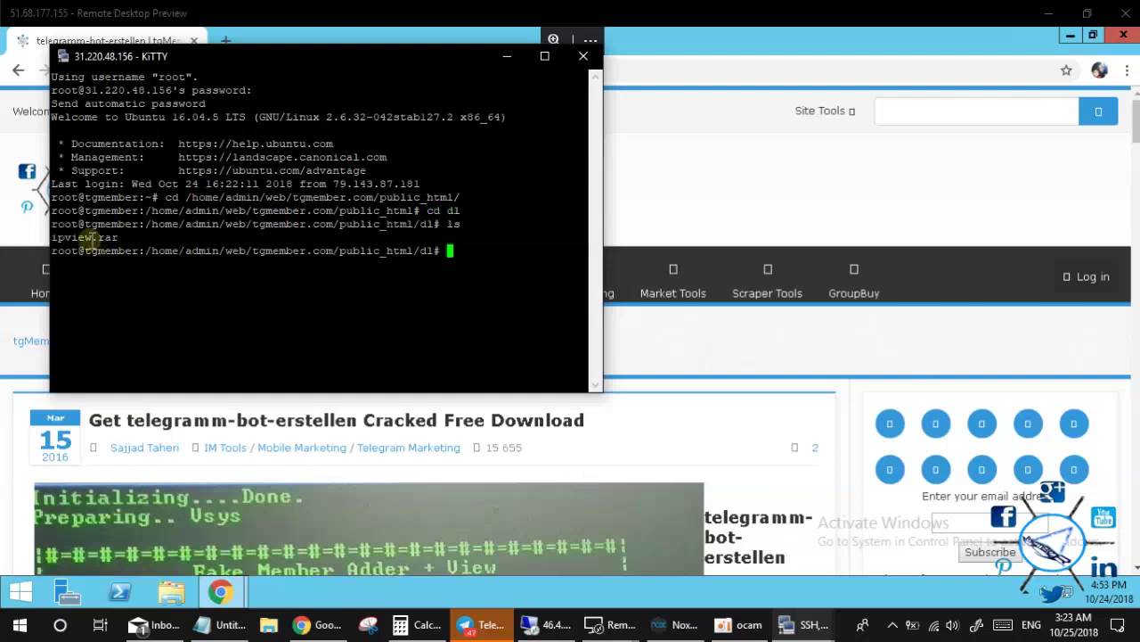
double_click(89, 239)
right_click(327, 146)
right_click(452, 63)
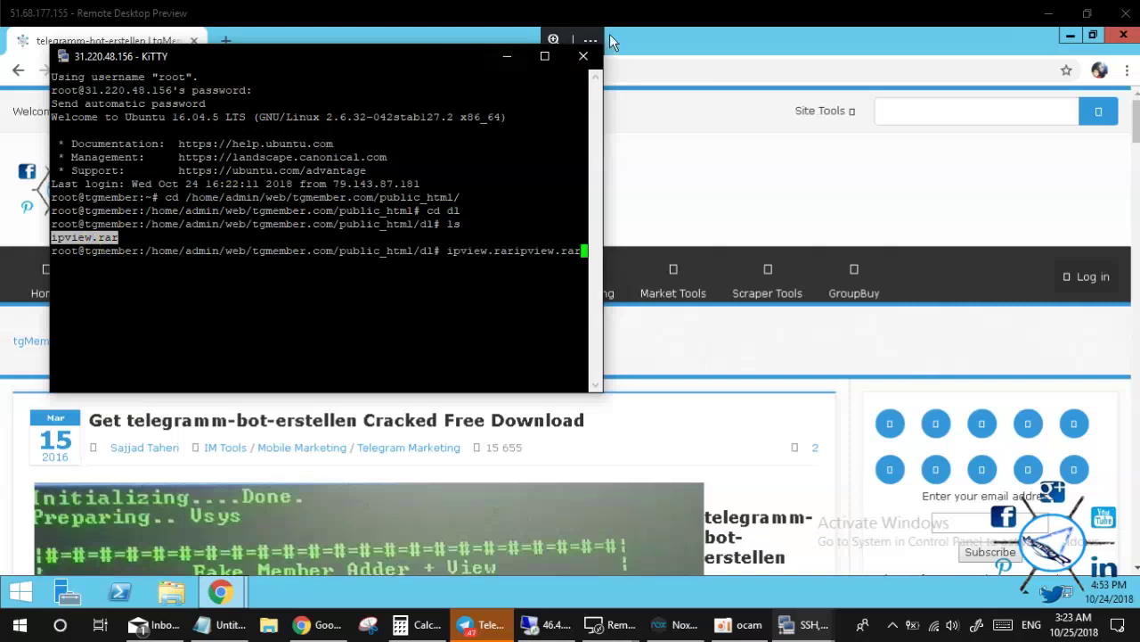
click(507, 55)
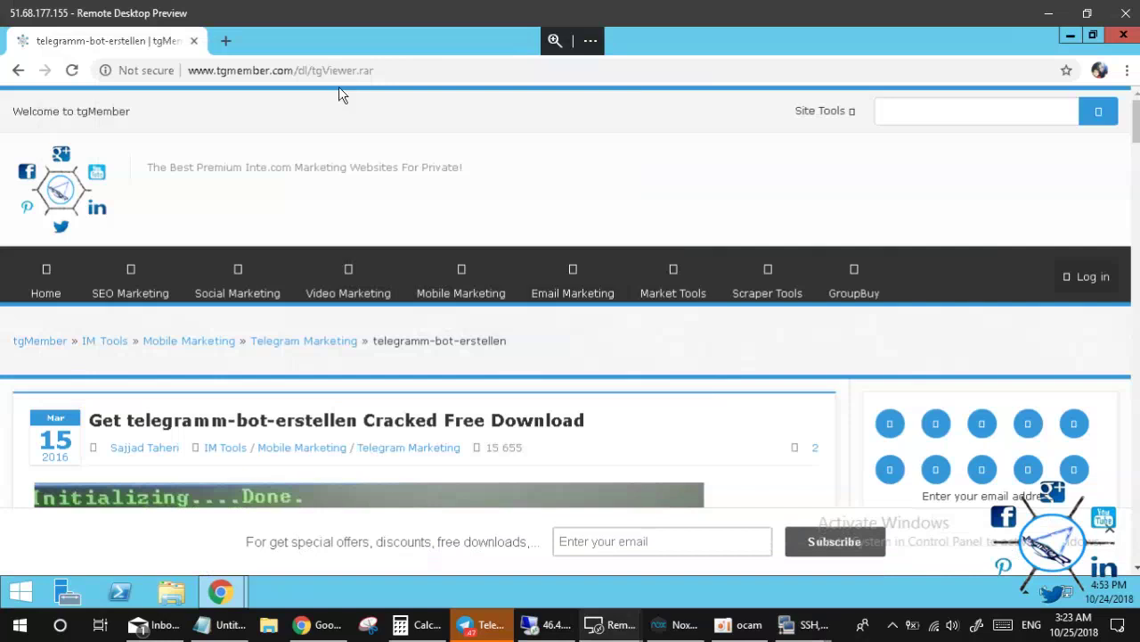
drag(314, 71, 329, 70)
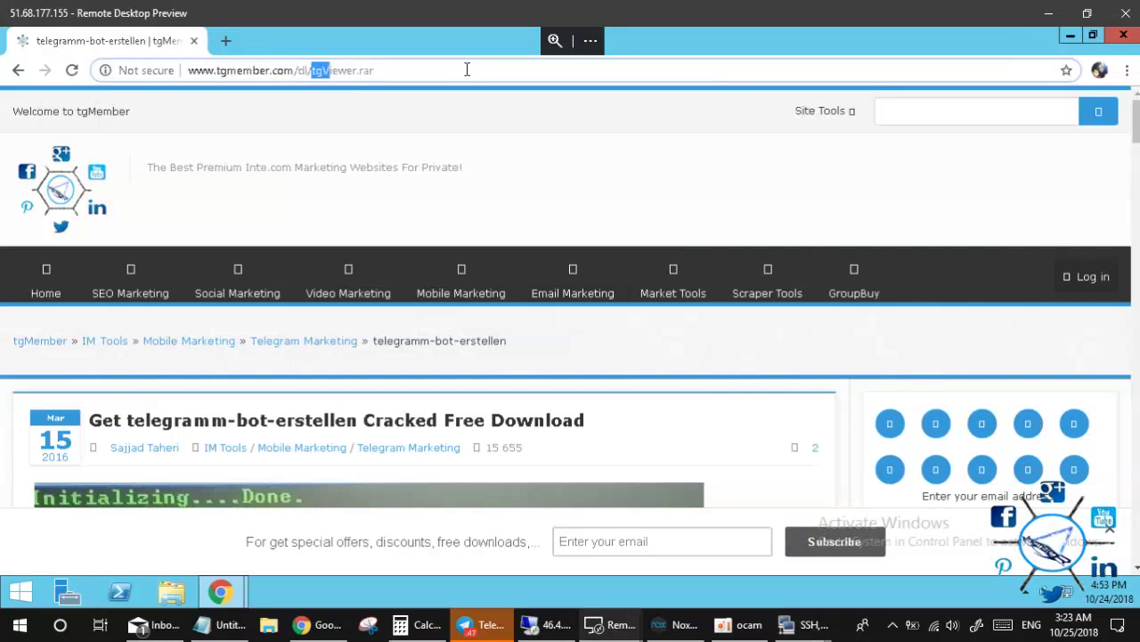
click(482, 67)
key(BackSpace)
key(BackSpace)
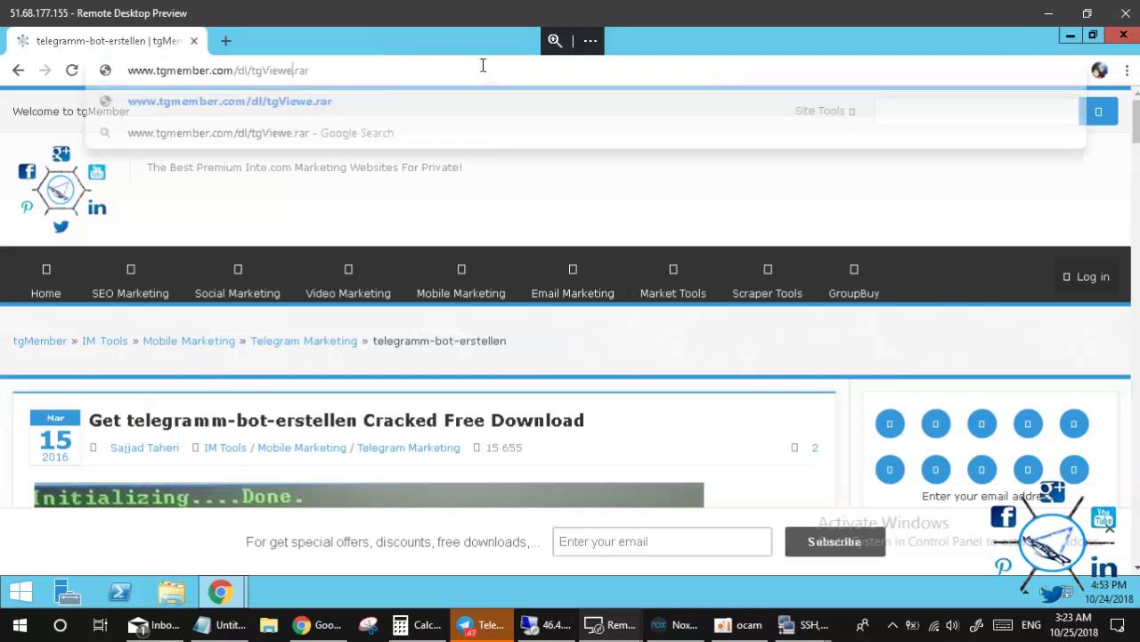
key(BackSpace)
key(BackSpace)
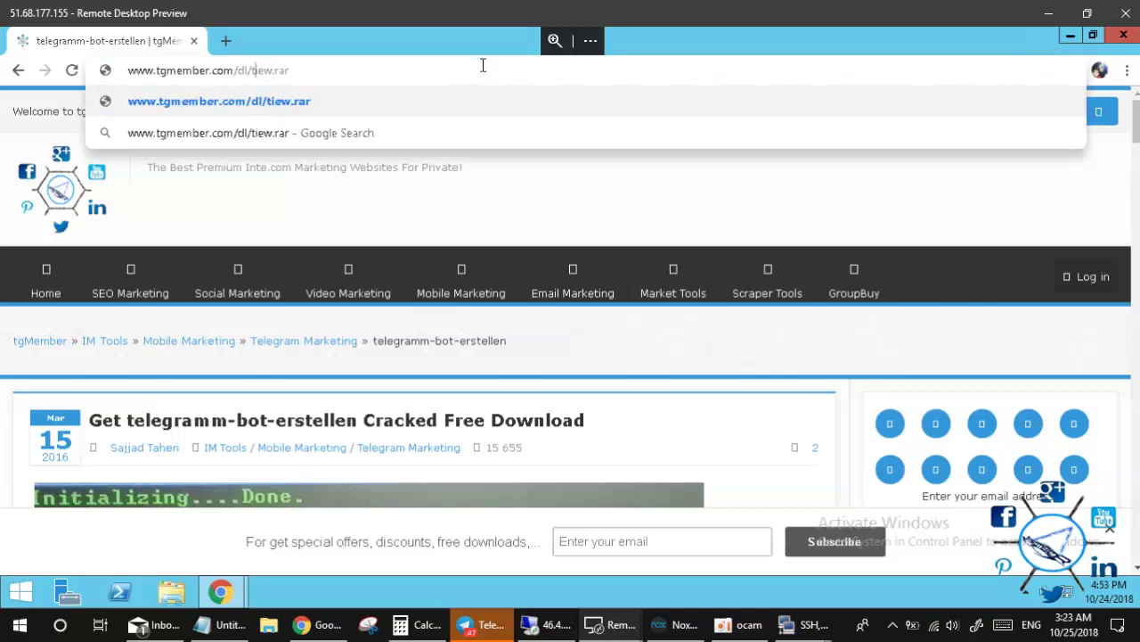
key(BackSpace)
text(ip)
key(Return)
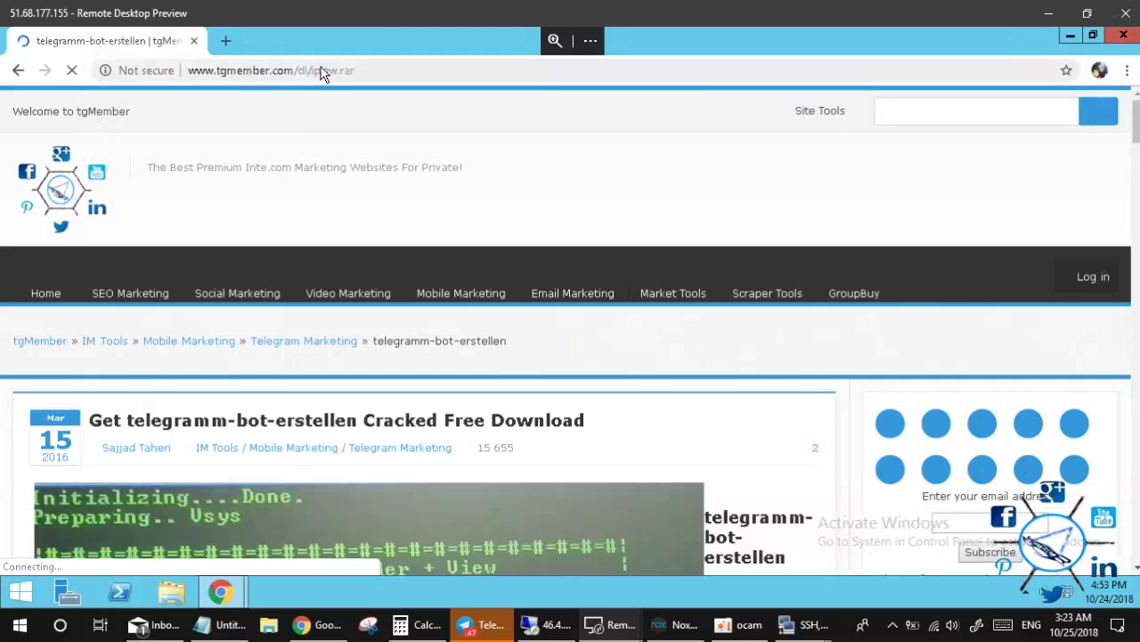
click(321, 70)
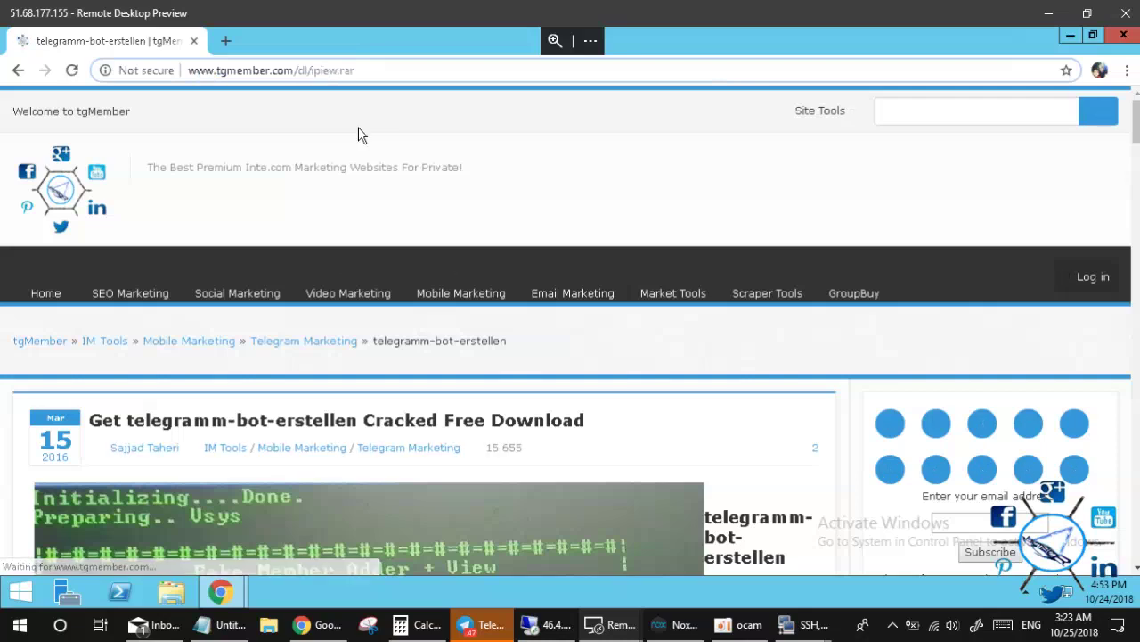
text(v)
key(Return)
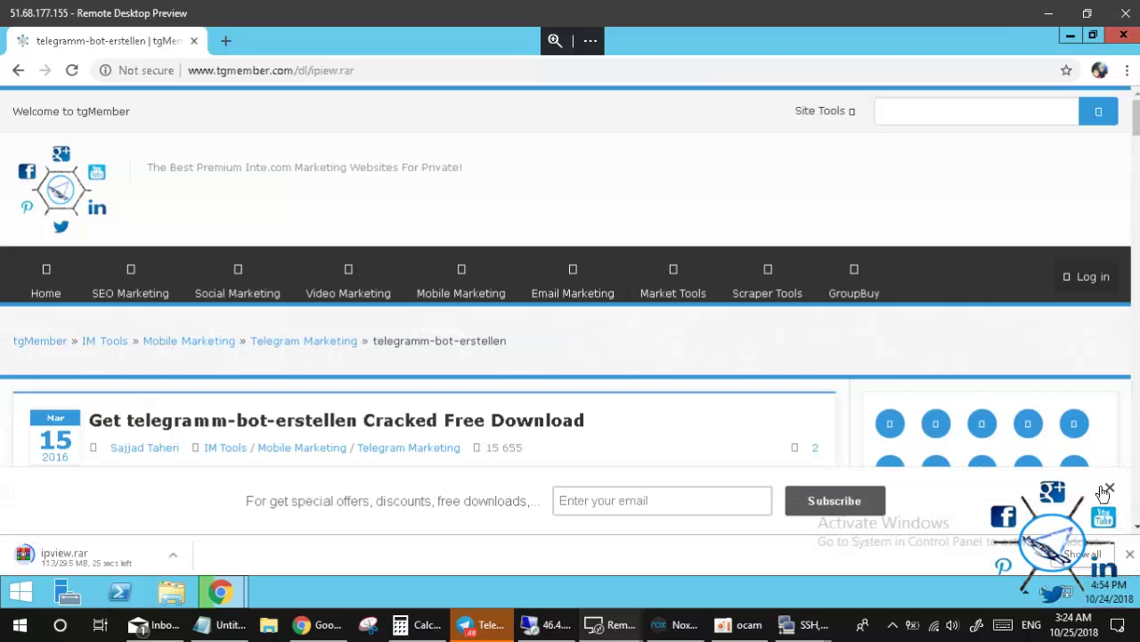
Keep the blocked ipview.rar download anyway and open its Downloads folder.
click(1025, 591)
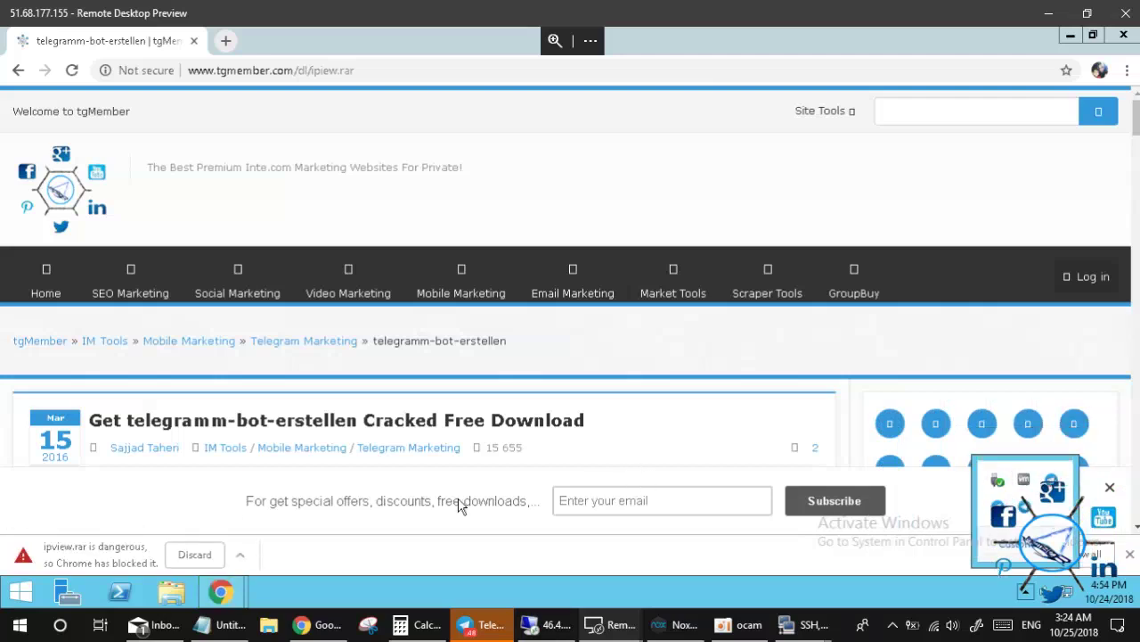
click(241, 554)
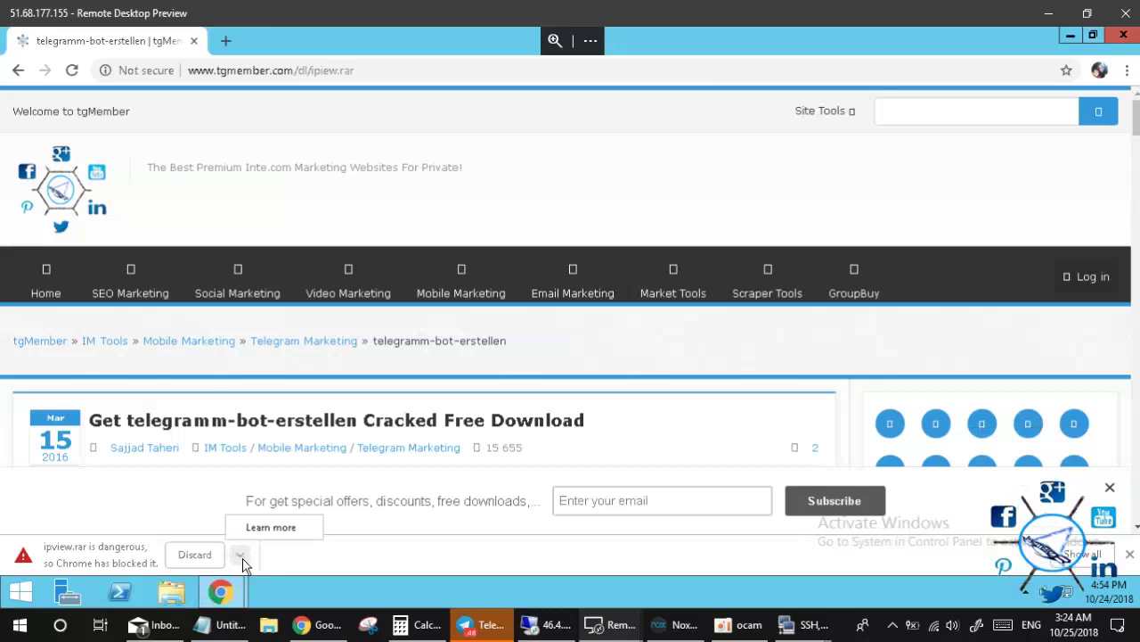
click(1085, 554)
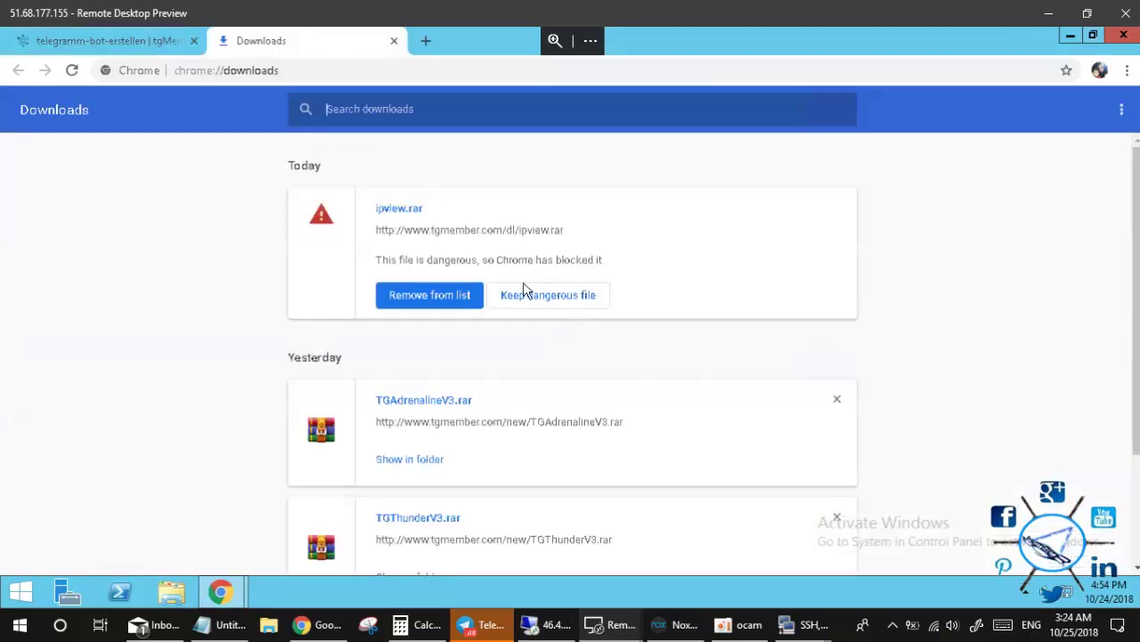
click(541, 299)
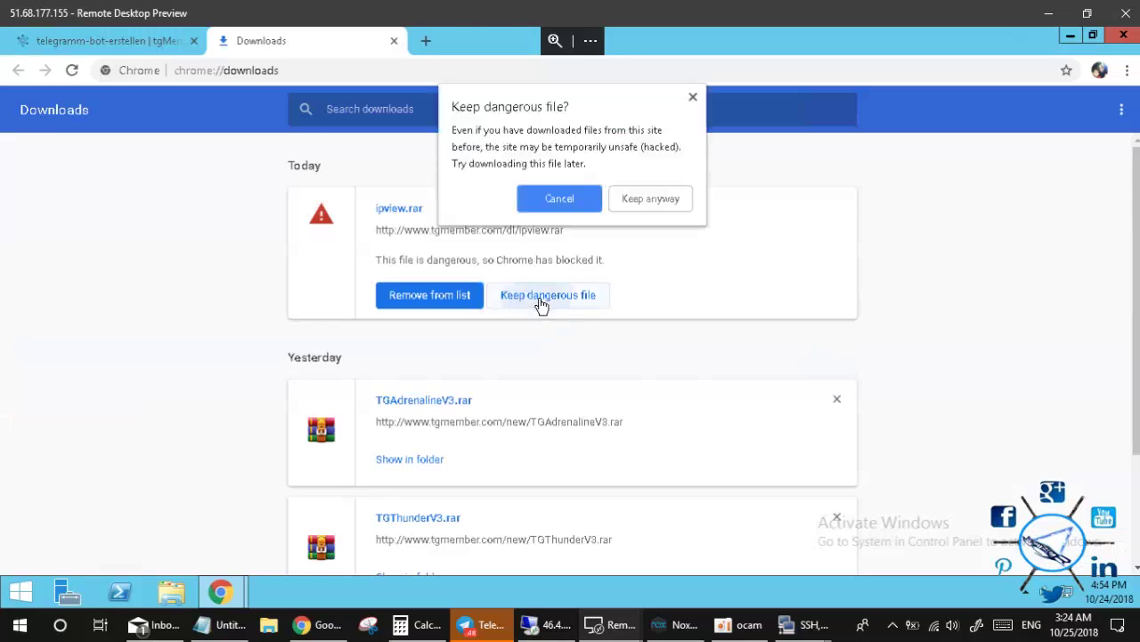
click(647, 198)
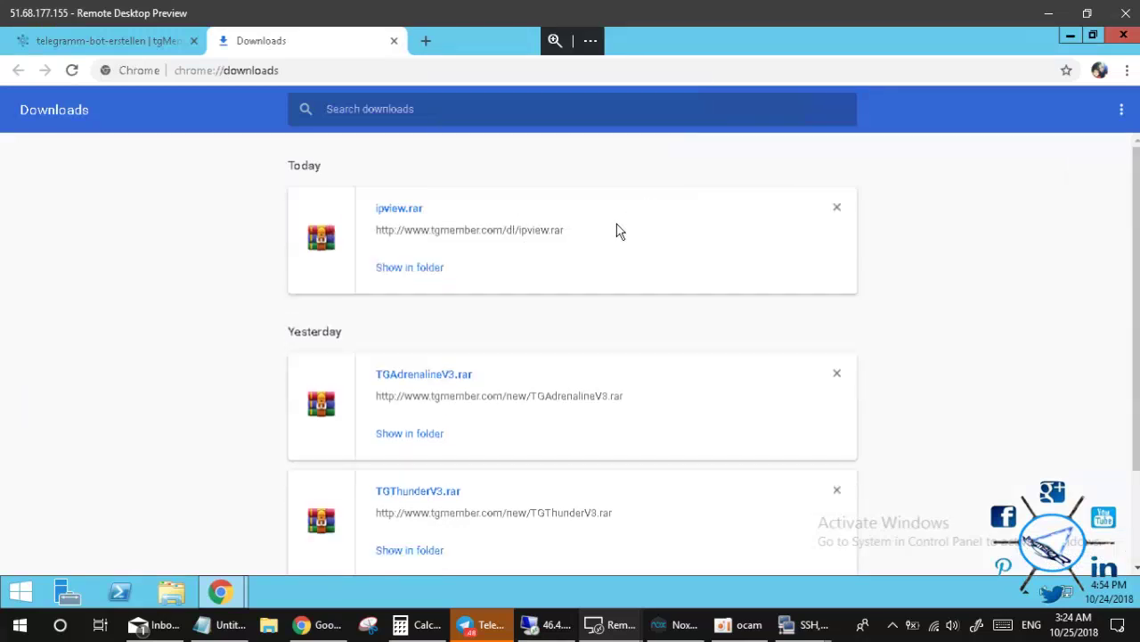
click(397, 271)
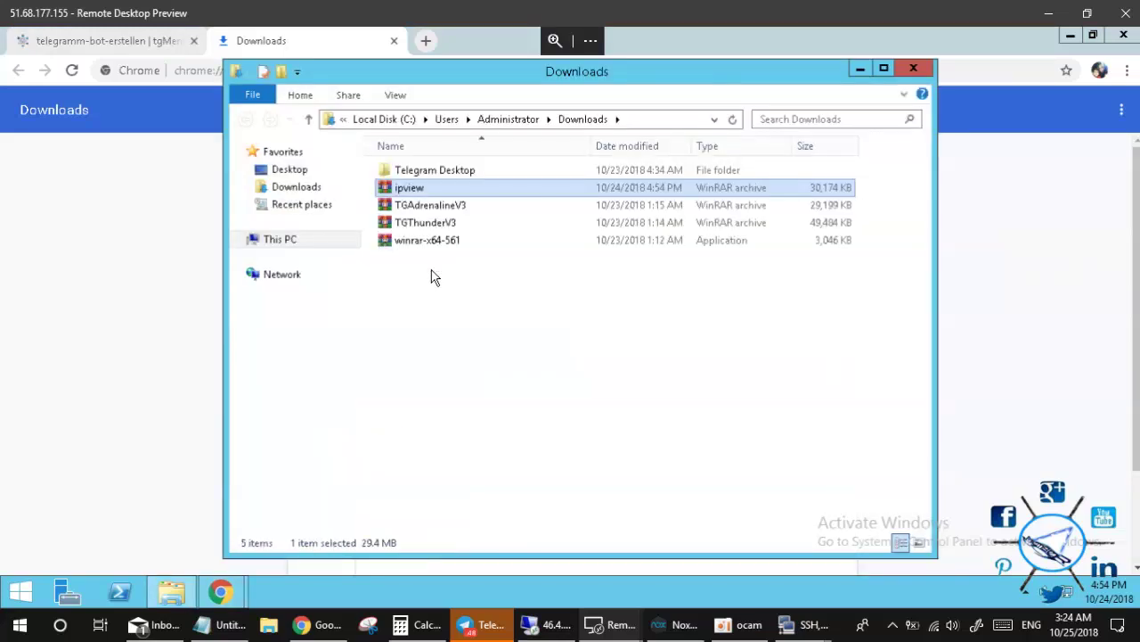
Extract ipview.rar here and open the 'ip view' folder, selecting ipts.
right_click(410, 190)
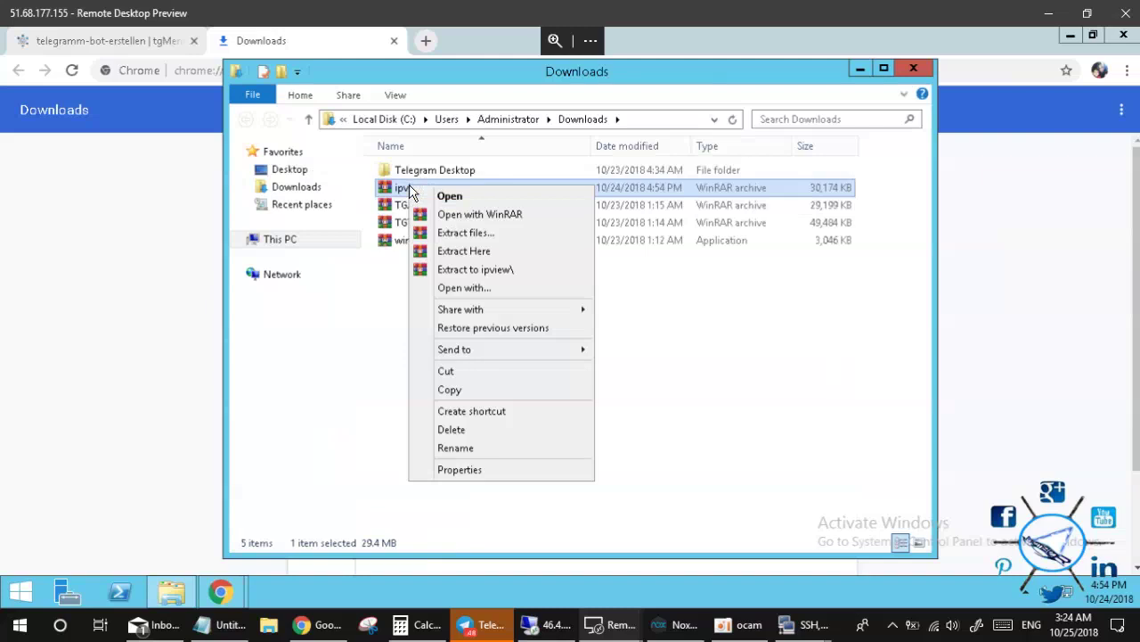
click(464, 250)
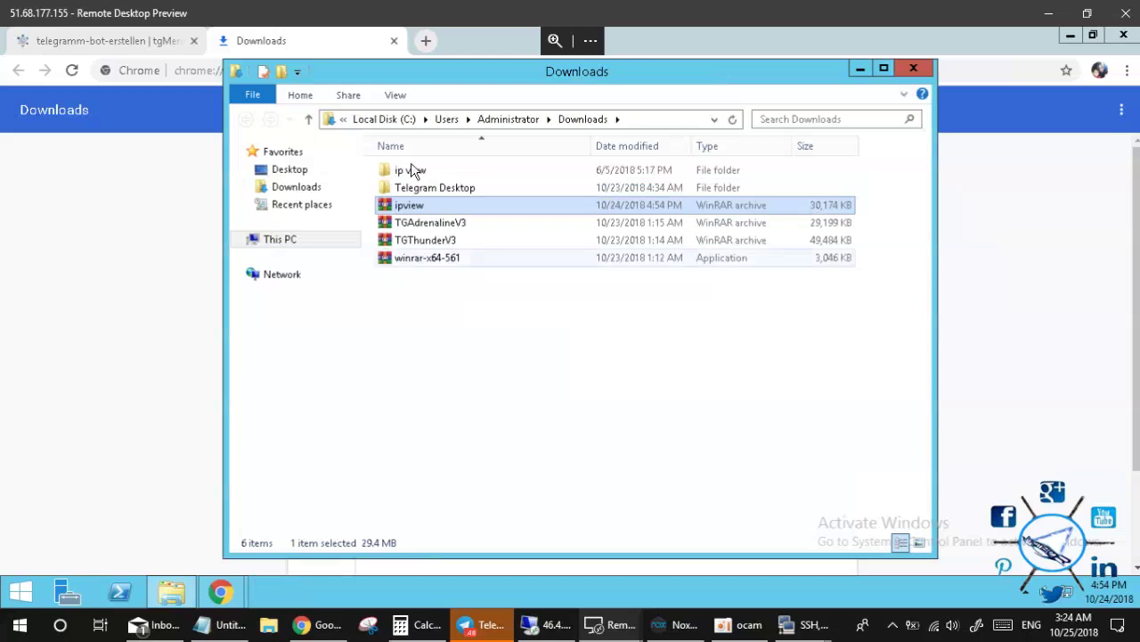
double_click(410, 169)
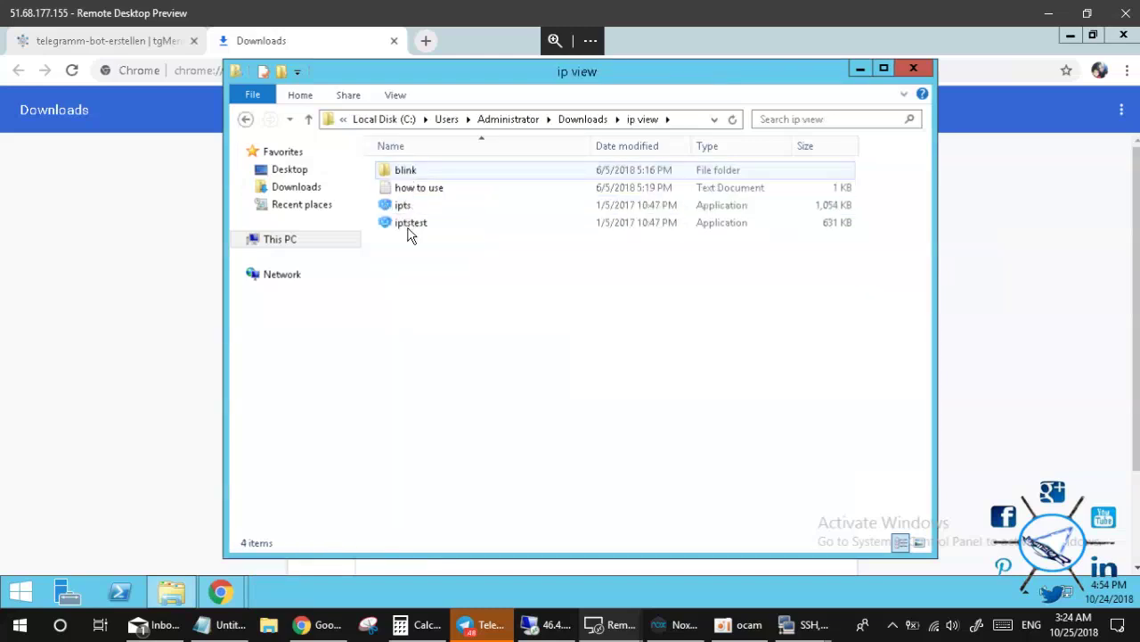
click(401, 206)
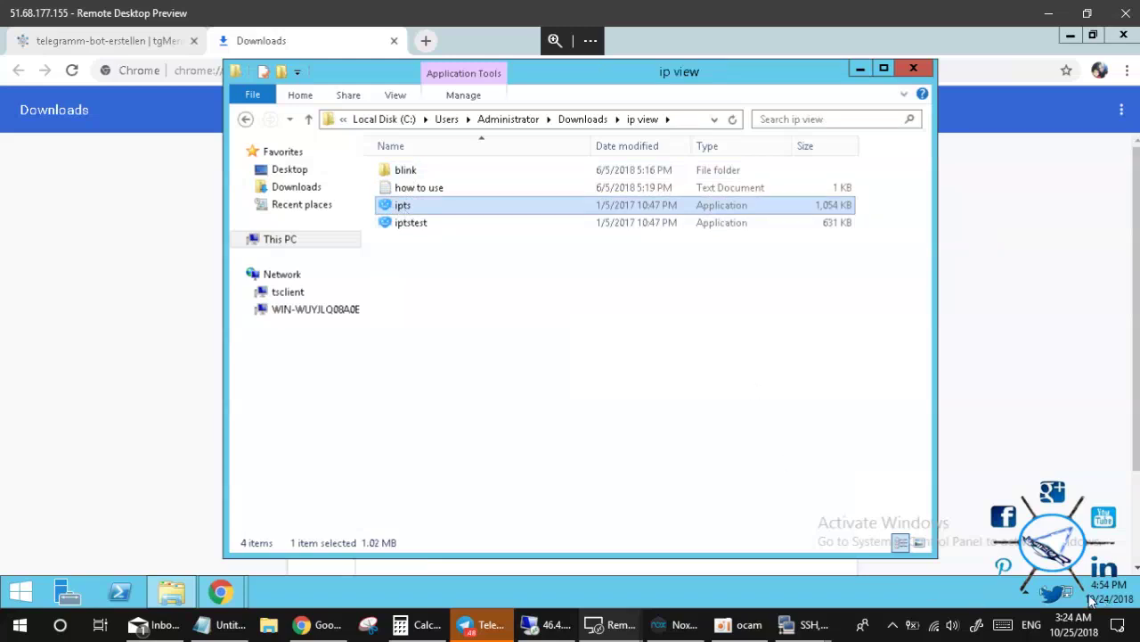
click(1034, 595)
mouse_move(1025, 590)
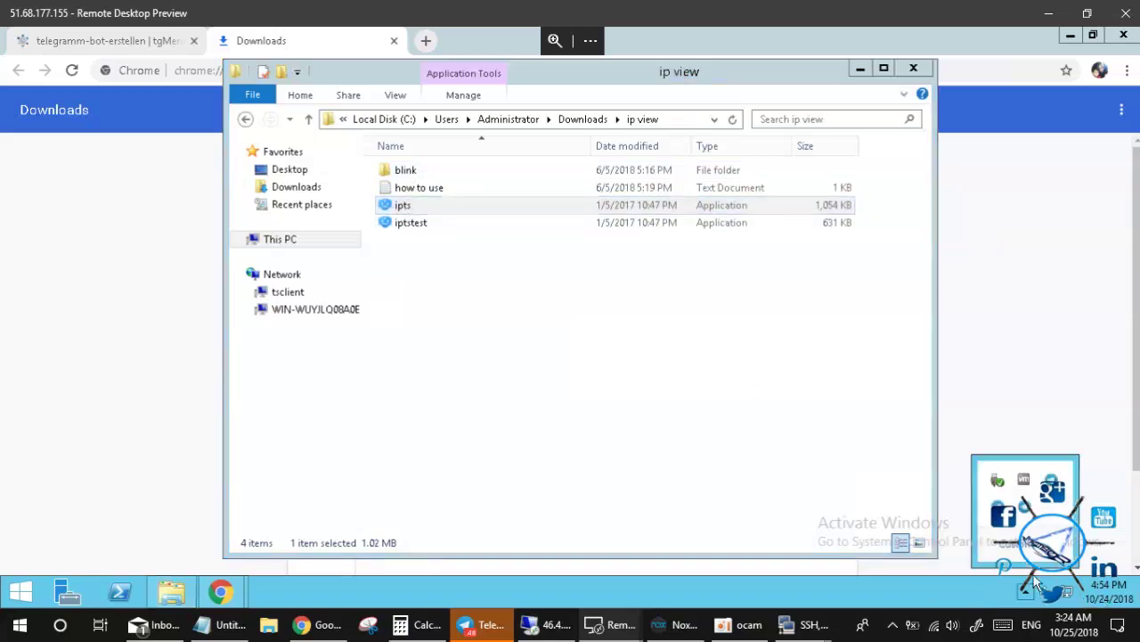
Start a new Telegram channel and launch the ipts program from the ip view folder.
click(1065, 508)
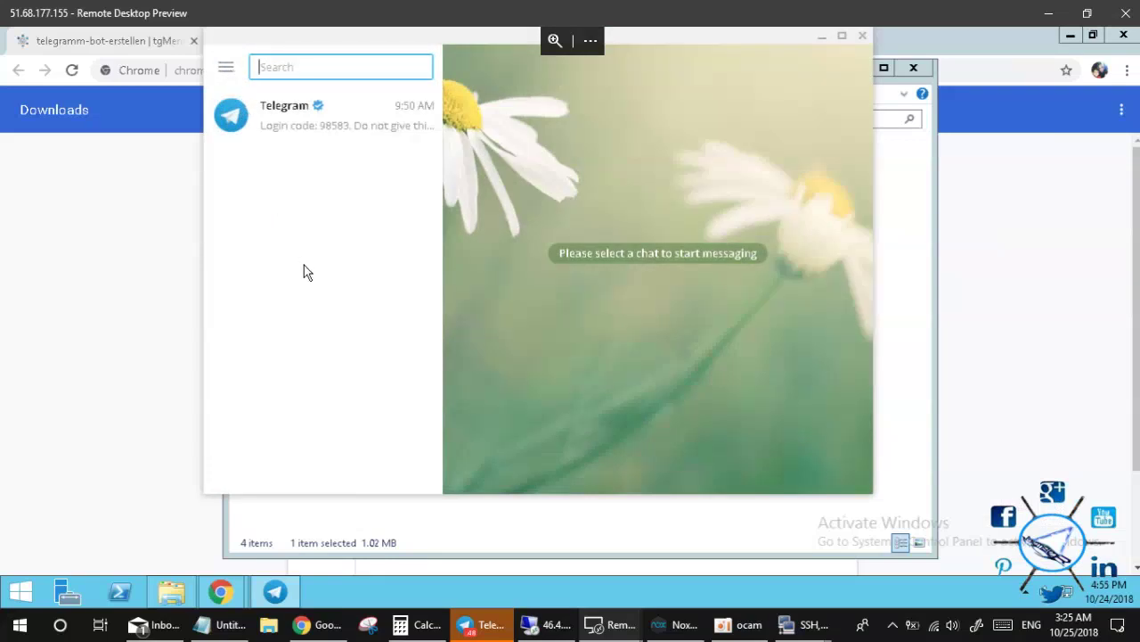
click(229, 71)
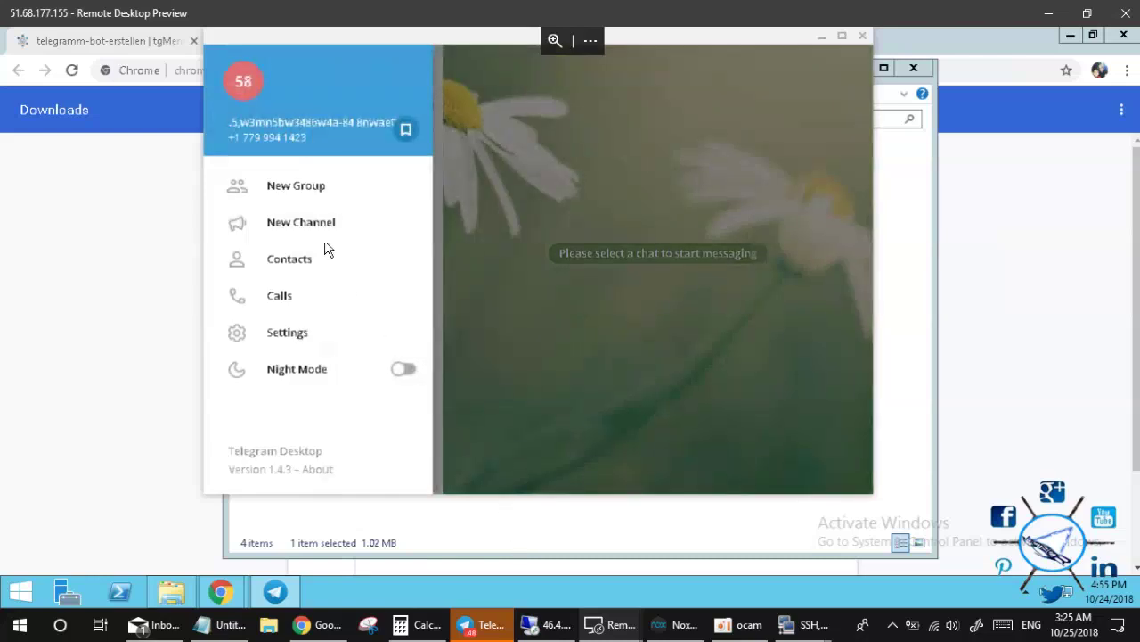
click(313, 222)
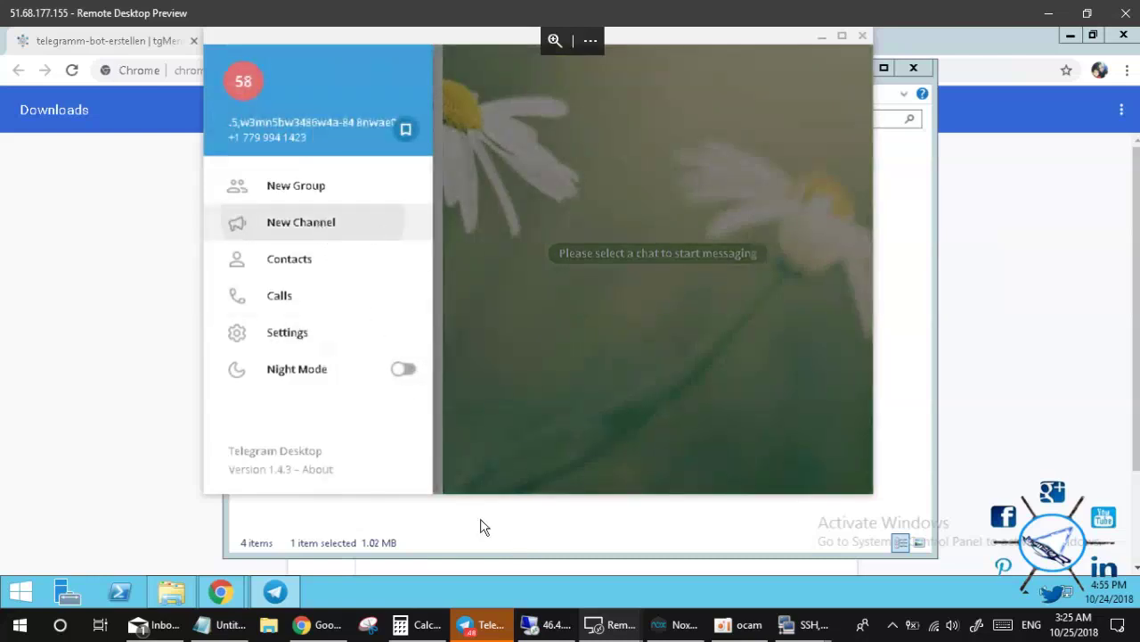
click(521, 532)
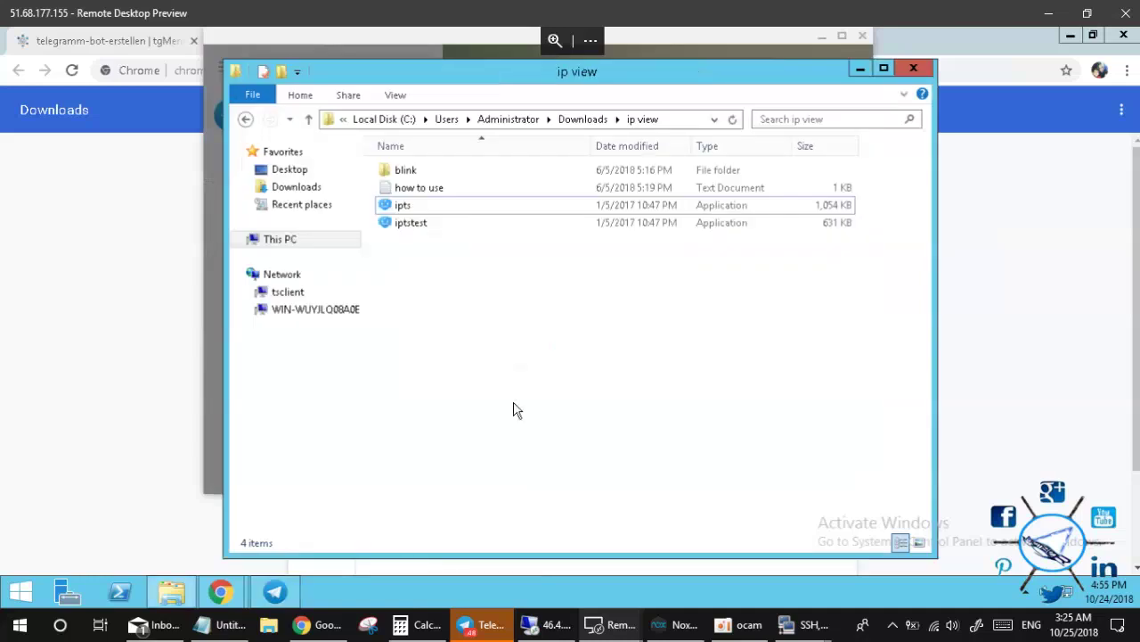
double_click(394, 210)
Create the 'test view' channel with public link t.me/tgMember_view, skipping members.
click(274, 591)
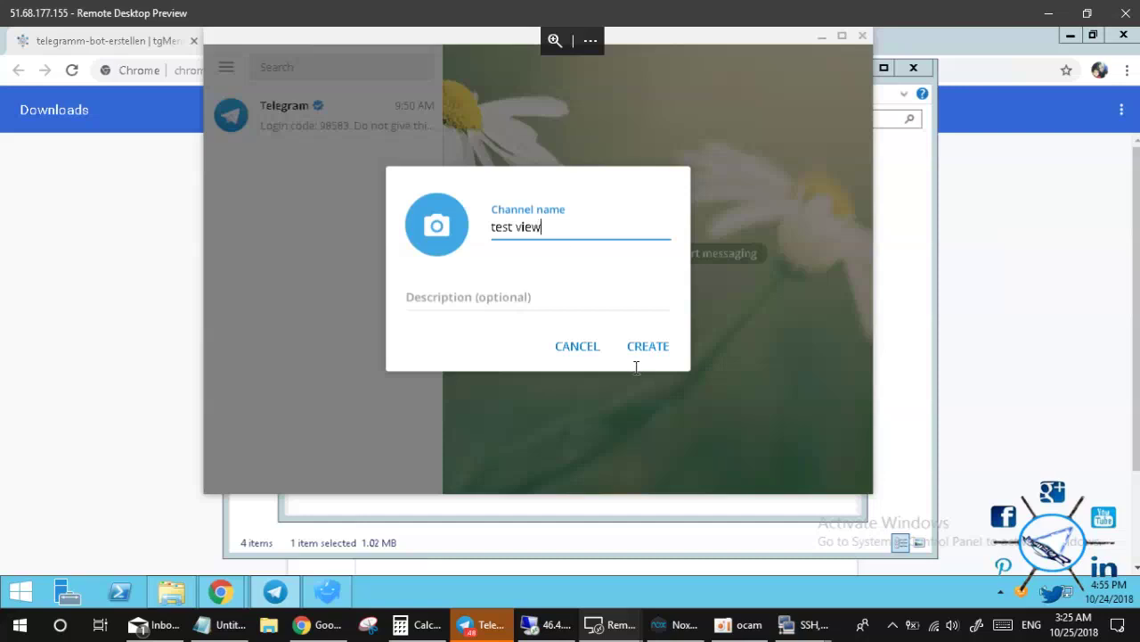
key(Tab)
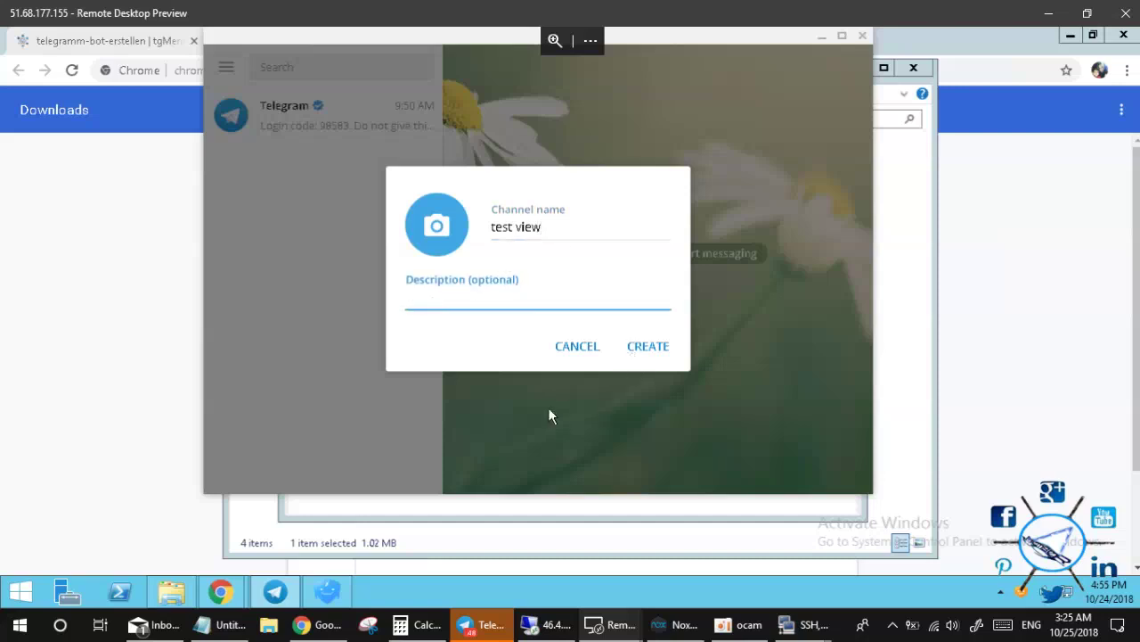
click(649, 346)
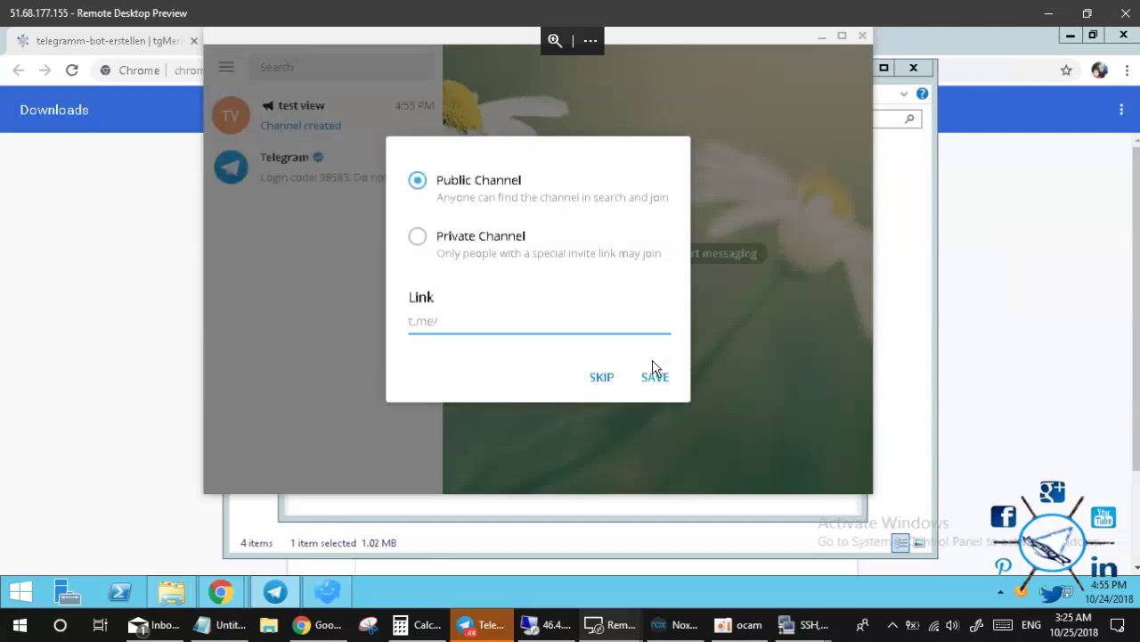
text(tgMemb)
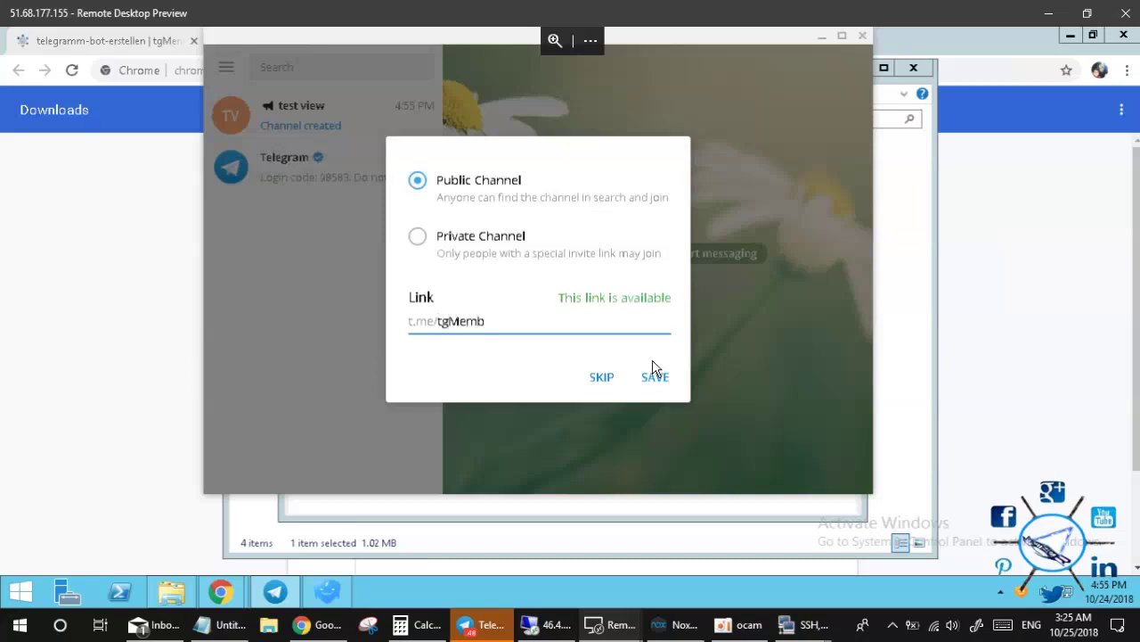
text(er_)
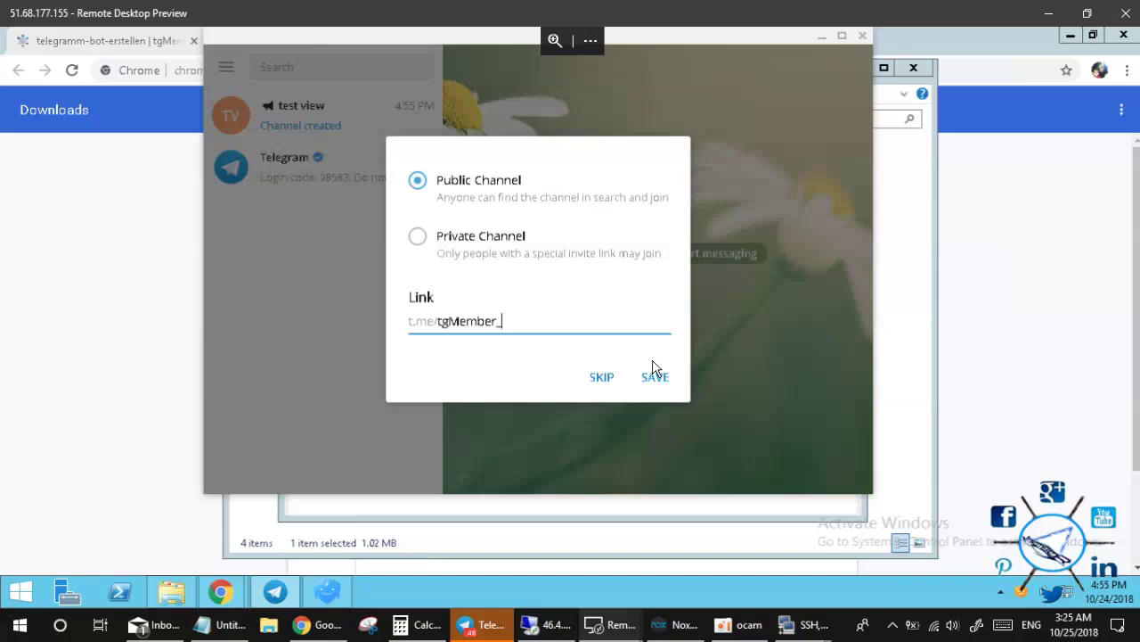
text(view)
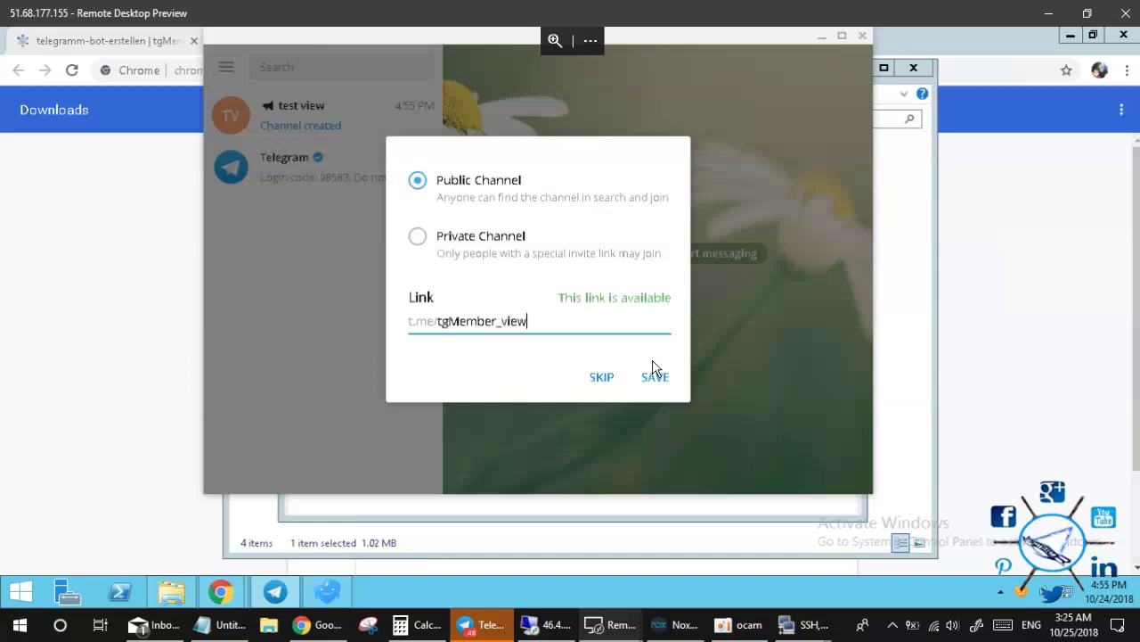
click(655, 376)
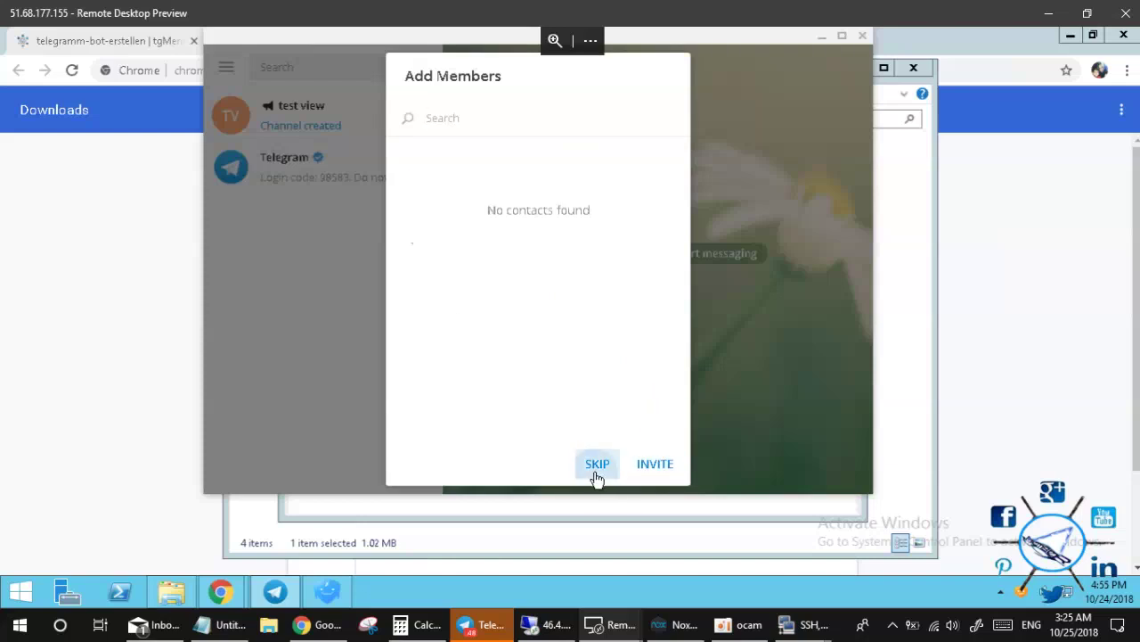
click(597, 463)
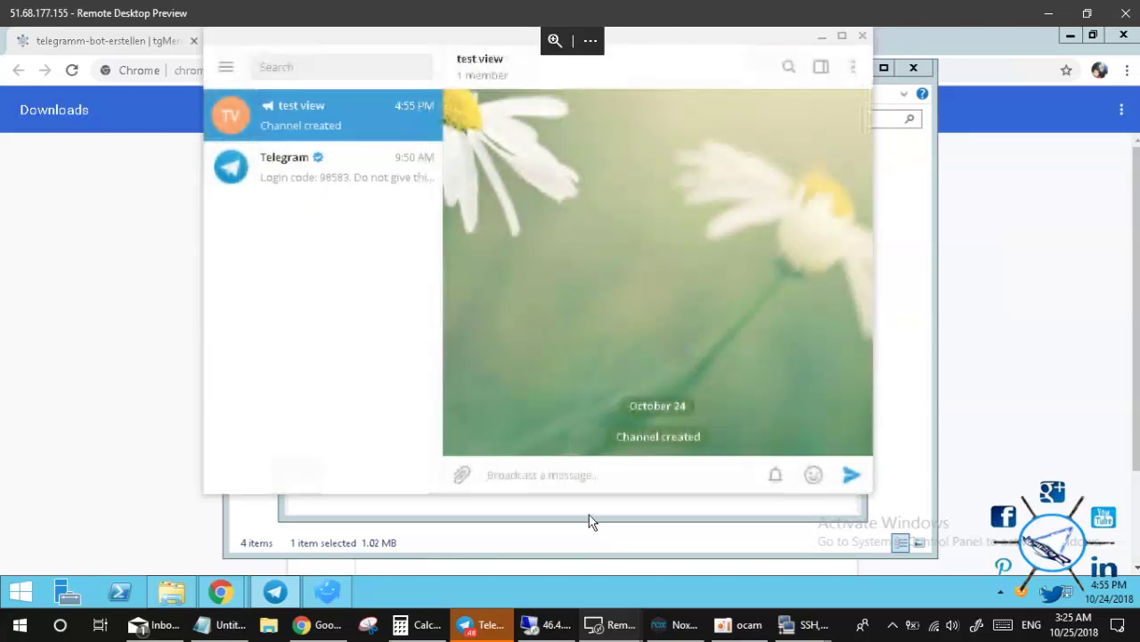
Close Traffic Spirit's IE security warning and new-version notice, then minimize the Chrome repair page.
click(332, 590)
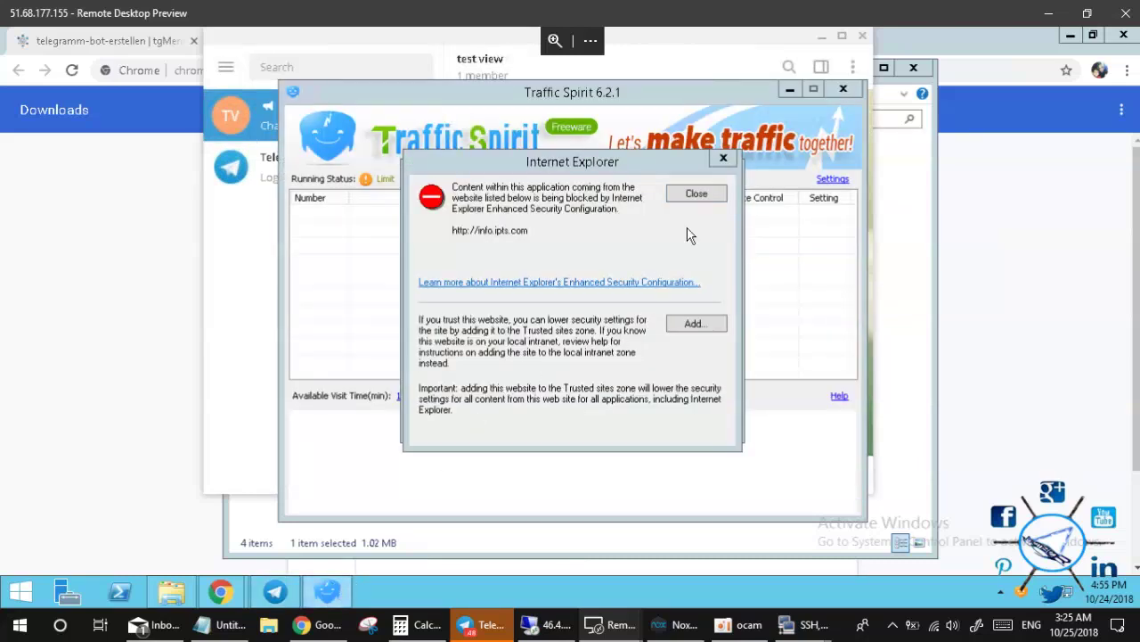
click(696, 195)
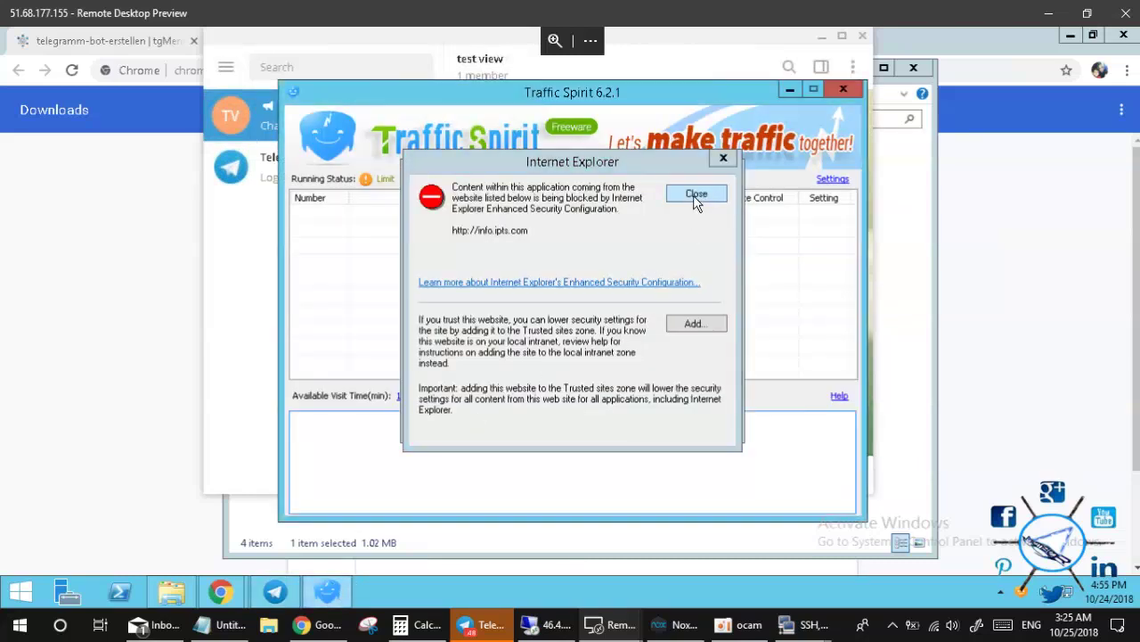
click(697, 196)
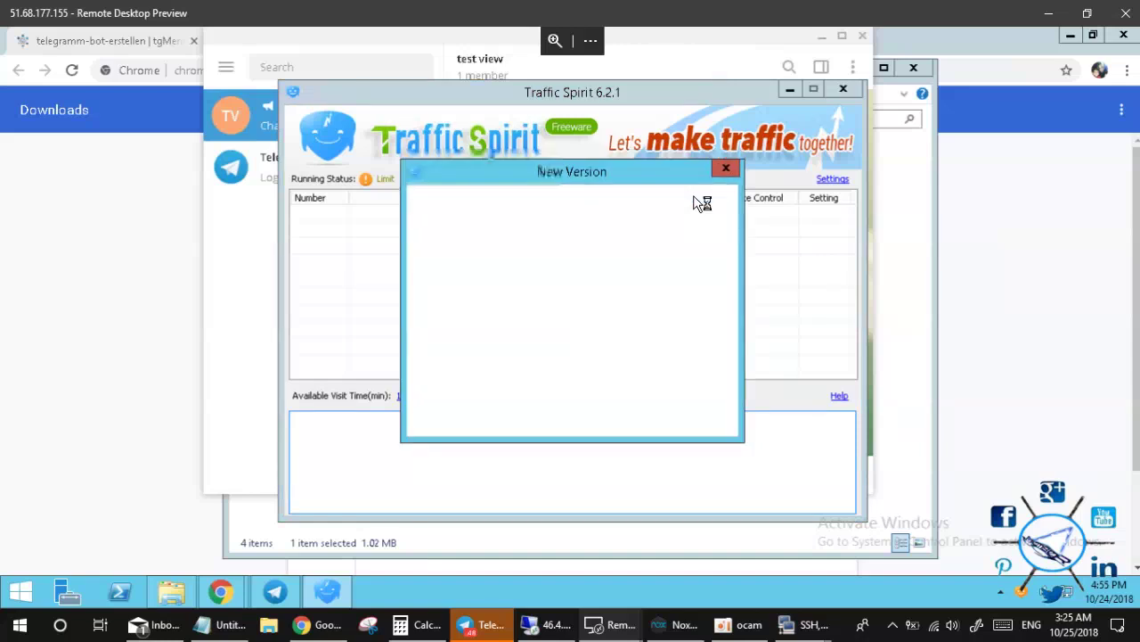
click(729, 169)
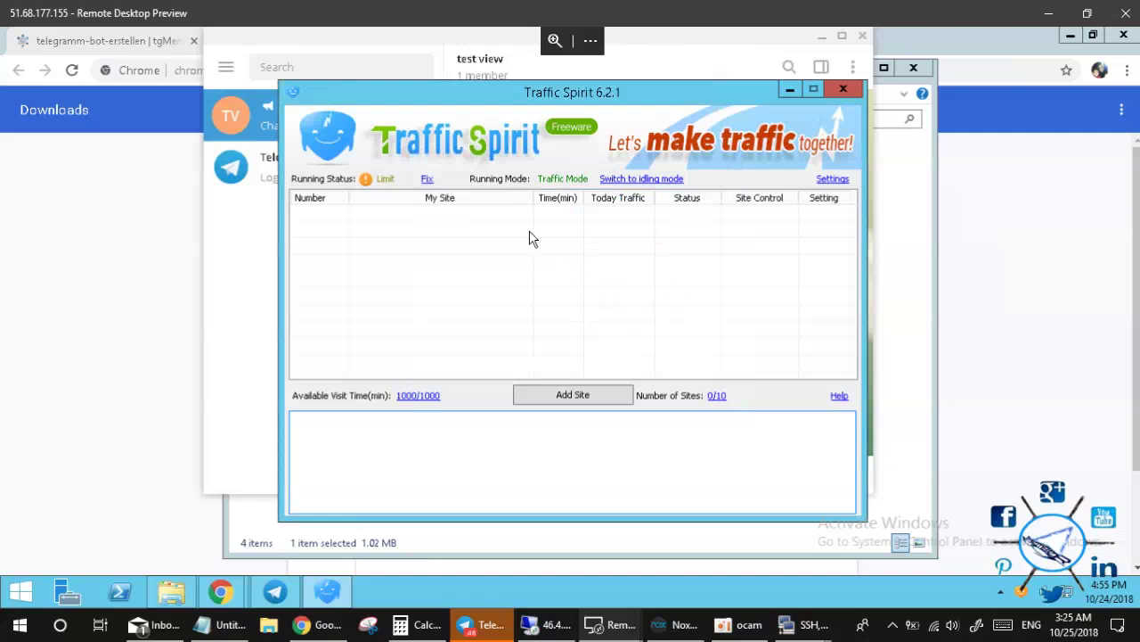
click(427, 179)
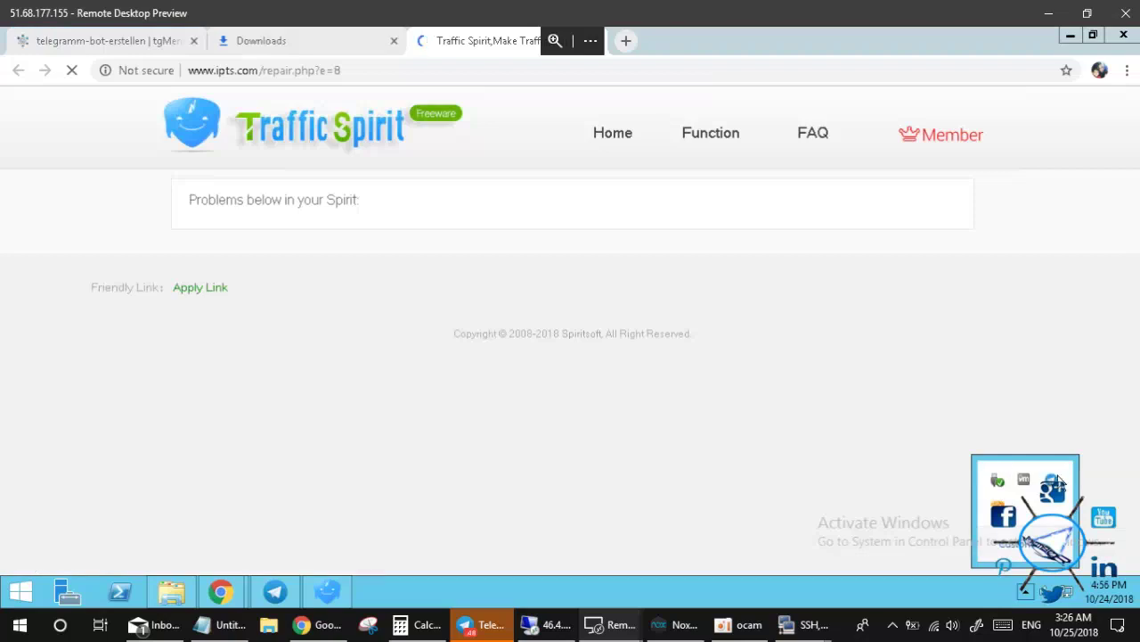
click(998, 506)
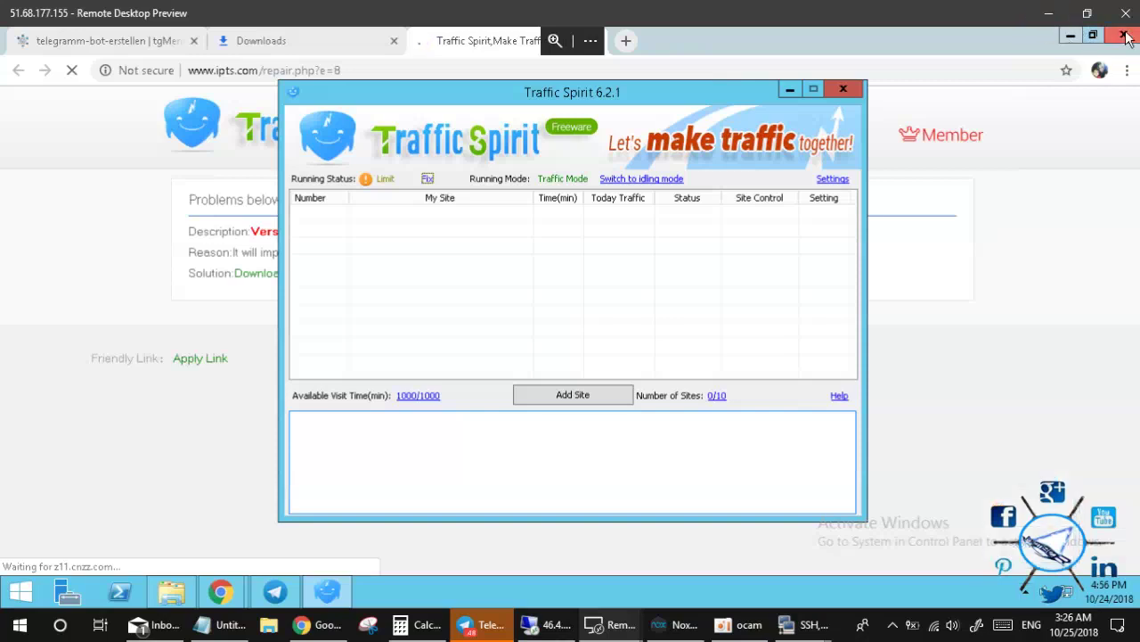
click(1071, 35)
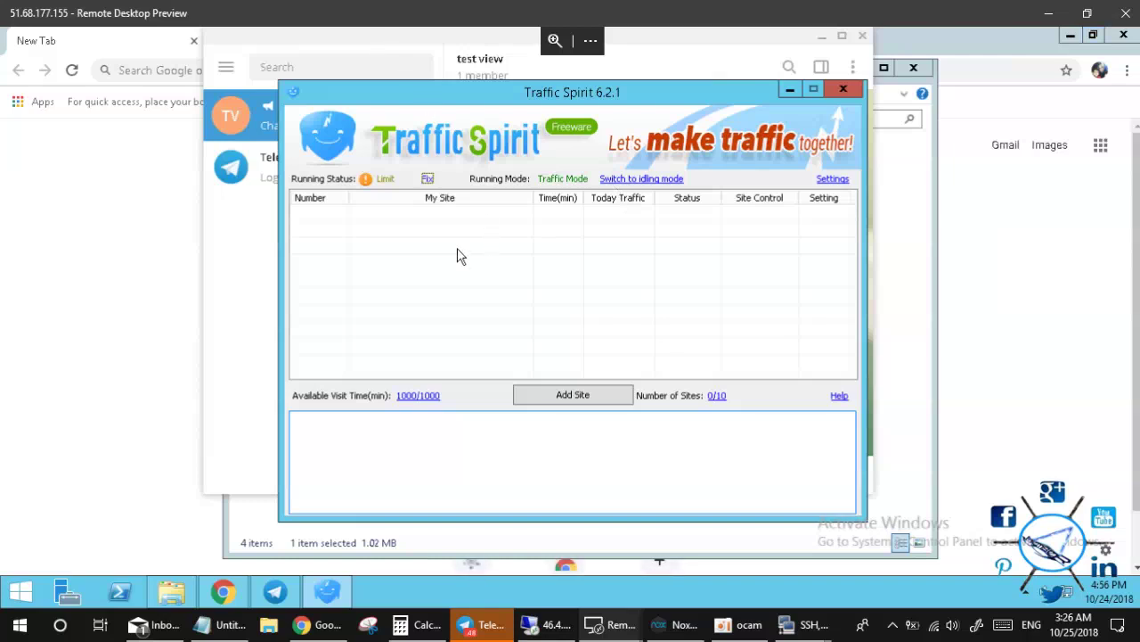
Send 'test view' to the test view channel and copy that post's link.
click(239, 286)
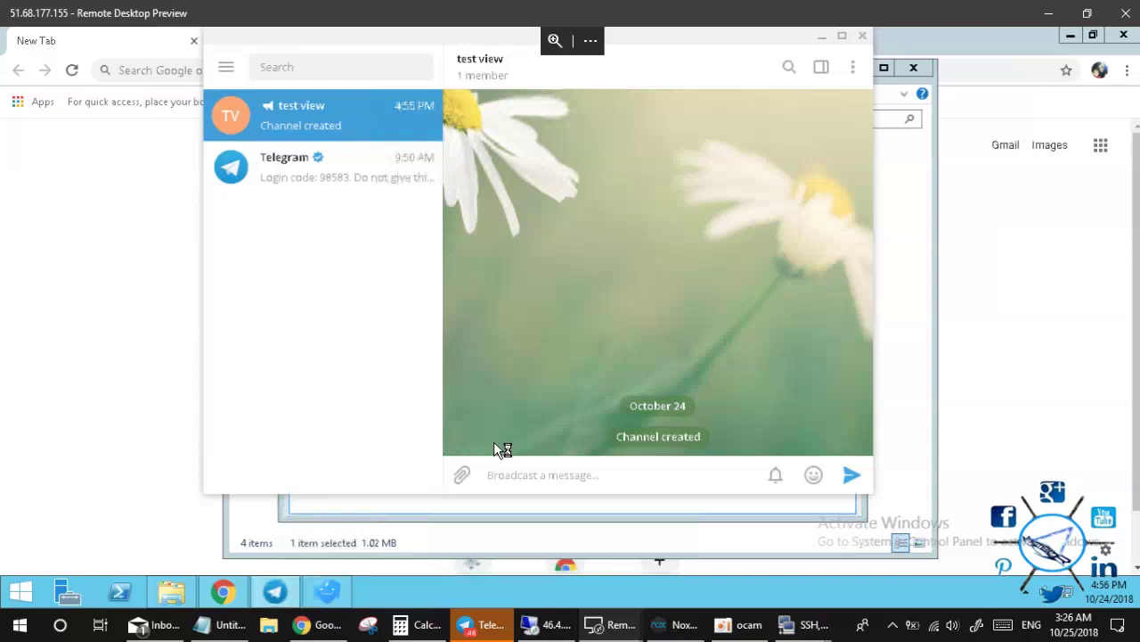
text(test view)
key(Return)
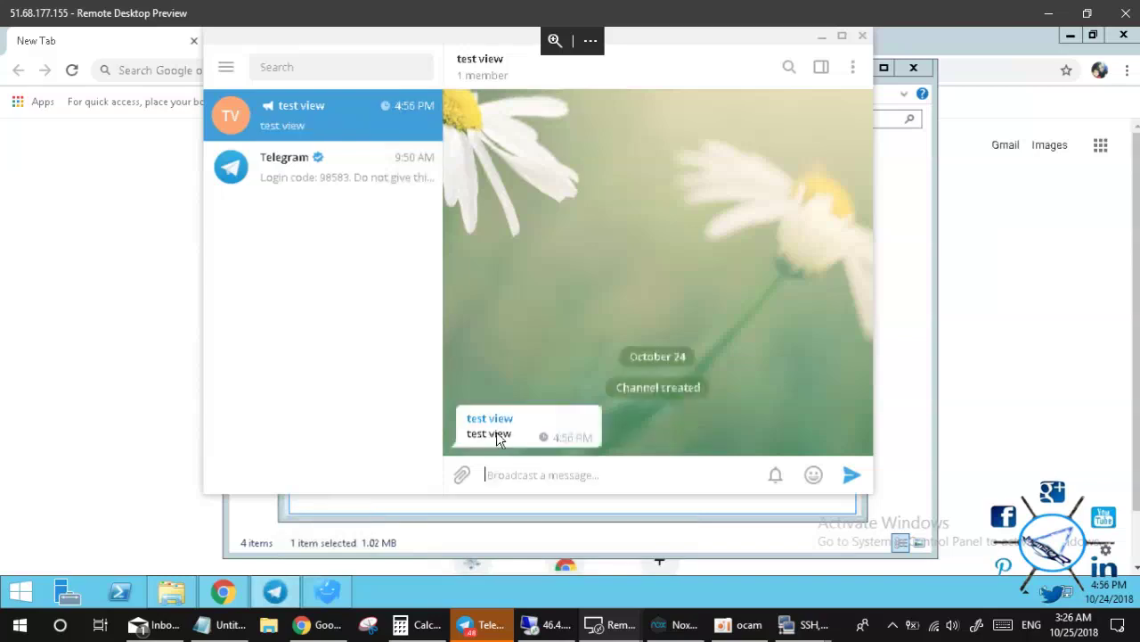
right_click(515, 430)
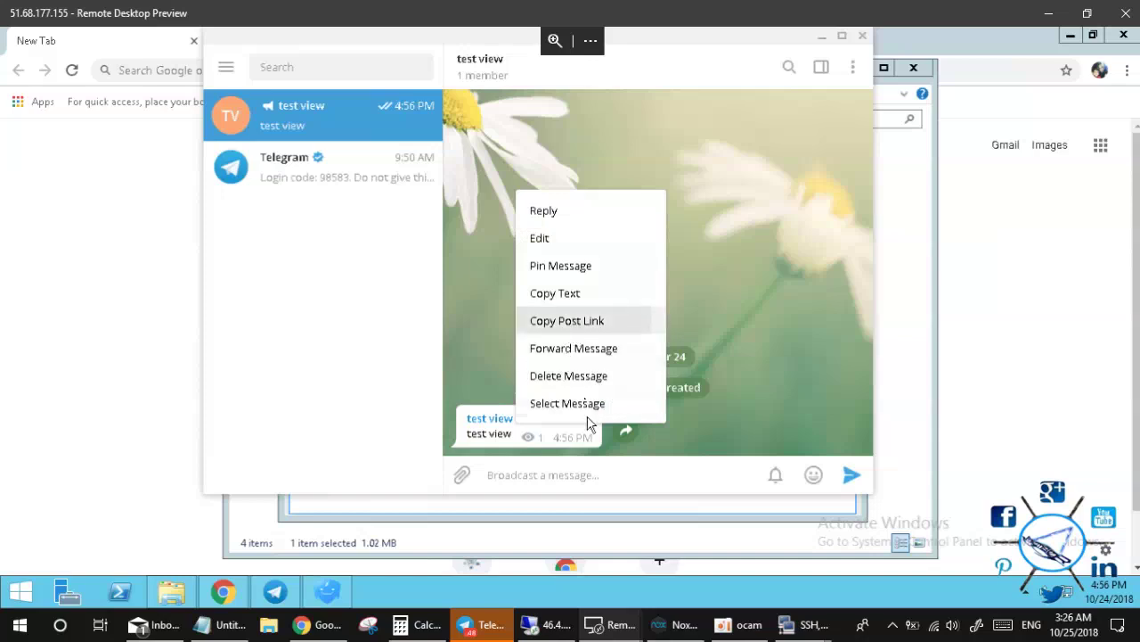
click(584, 463)
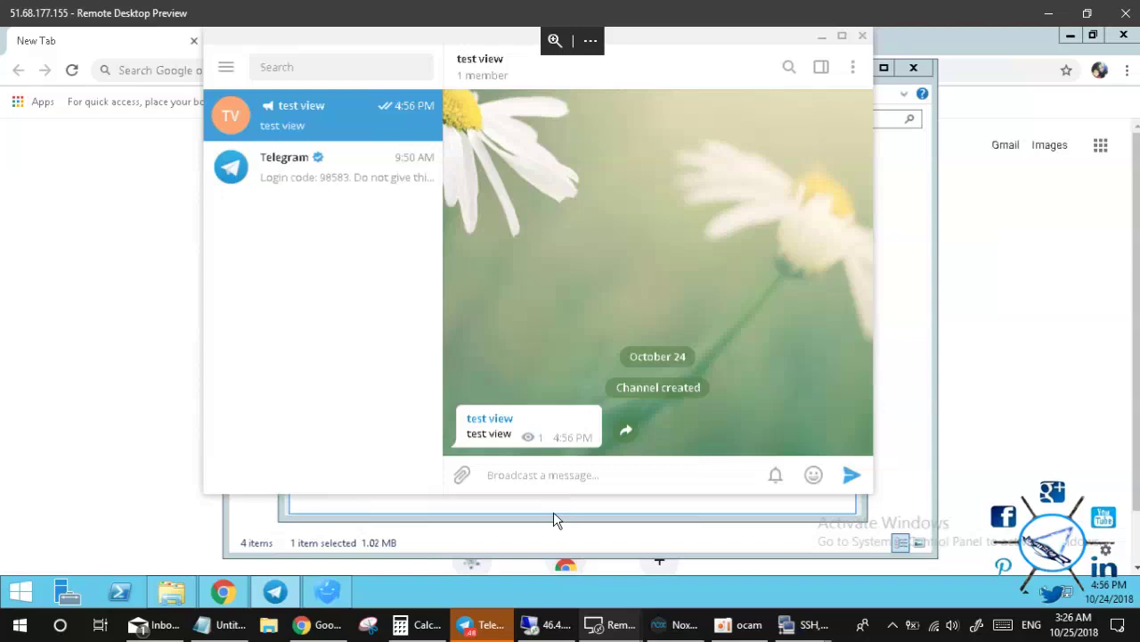
click(553, 511)
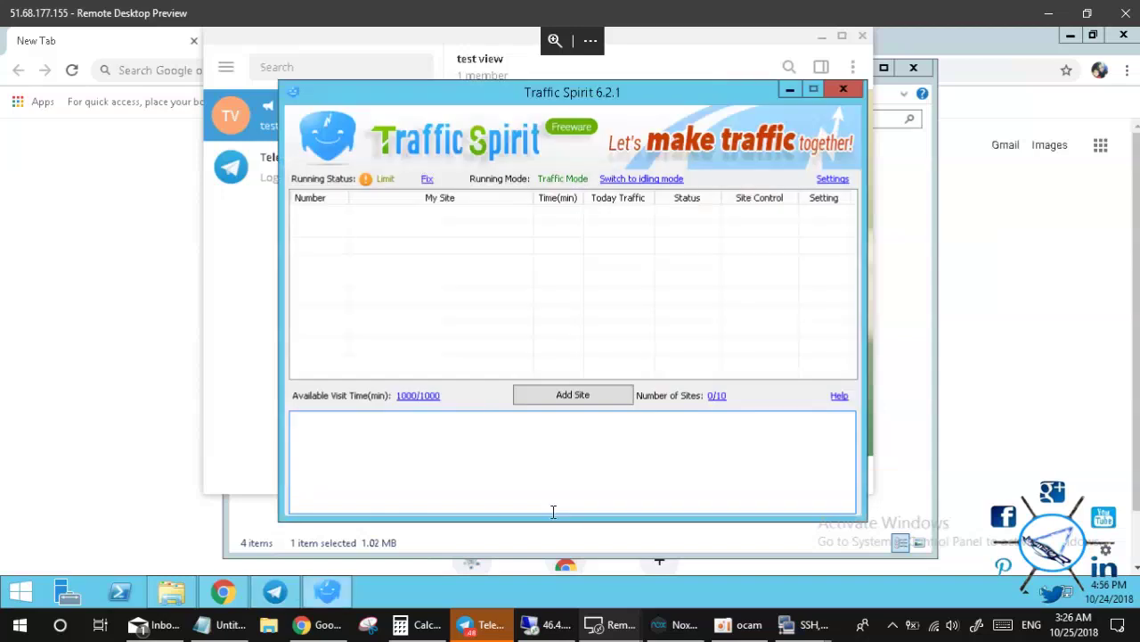
click(560, 403)
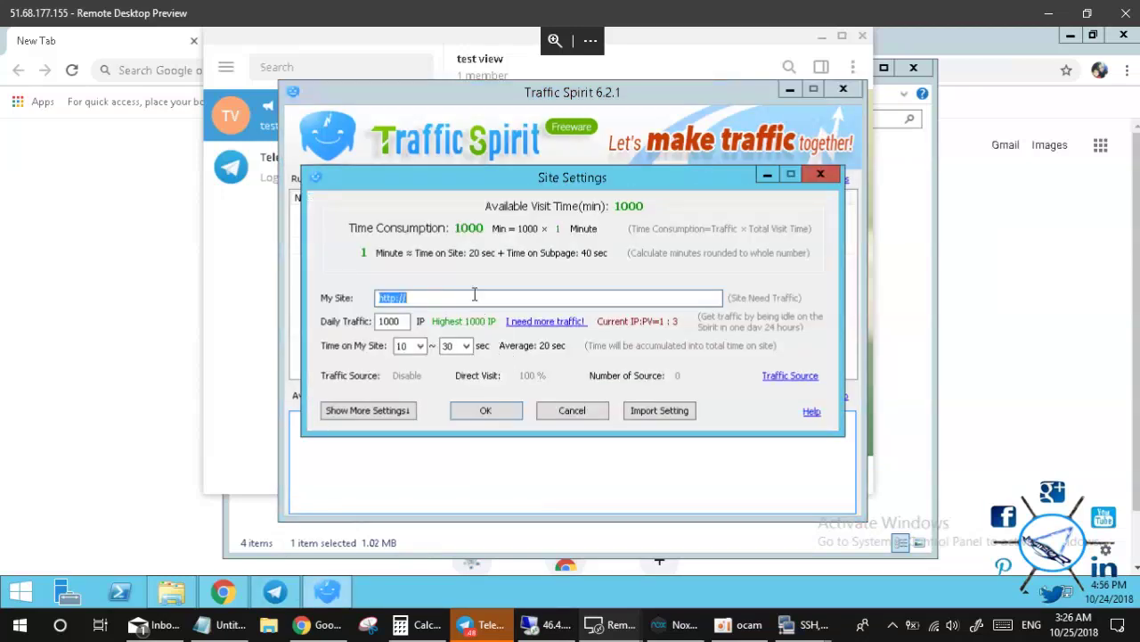
right_click(474, 294)
click(508, 367)
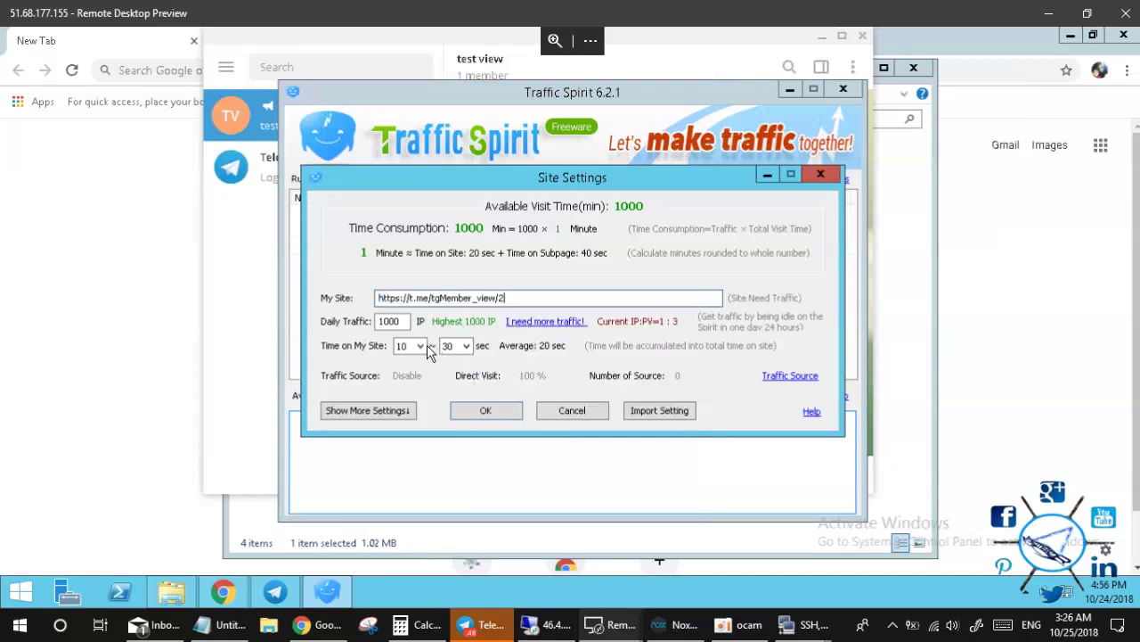
click(420, 346)
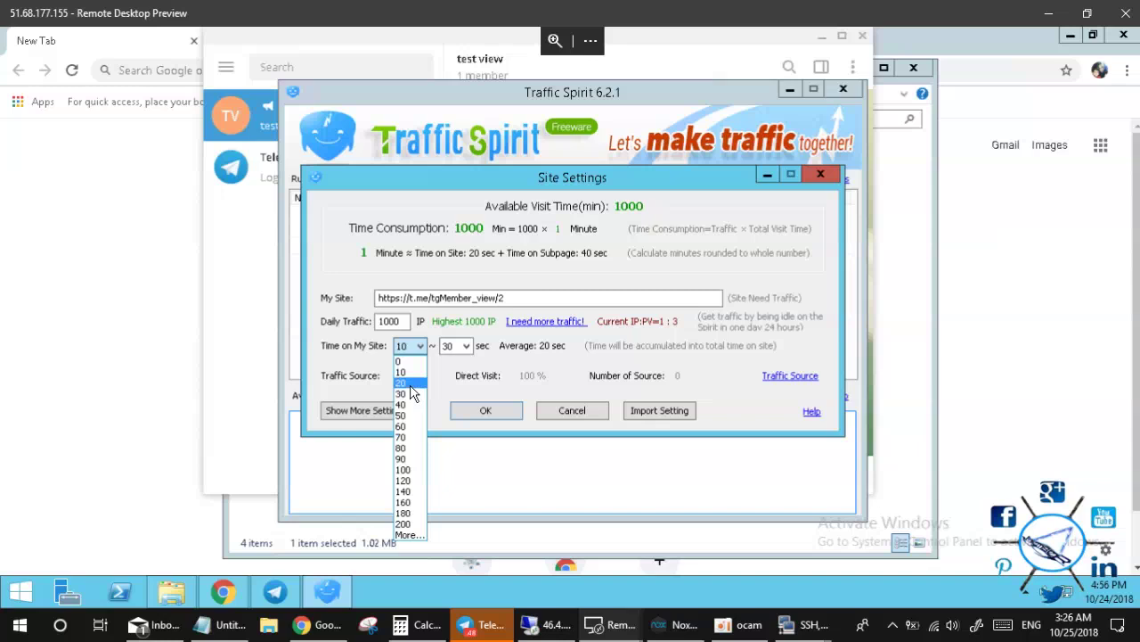
click(406, 383)
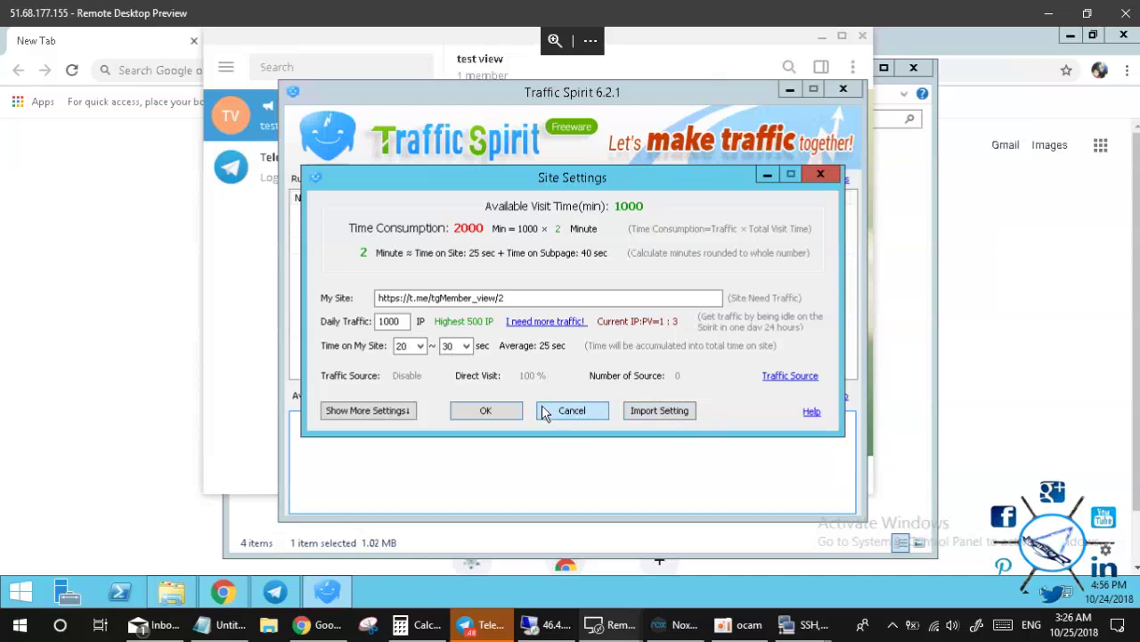
click(368, 410)
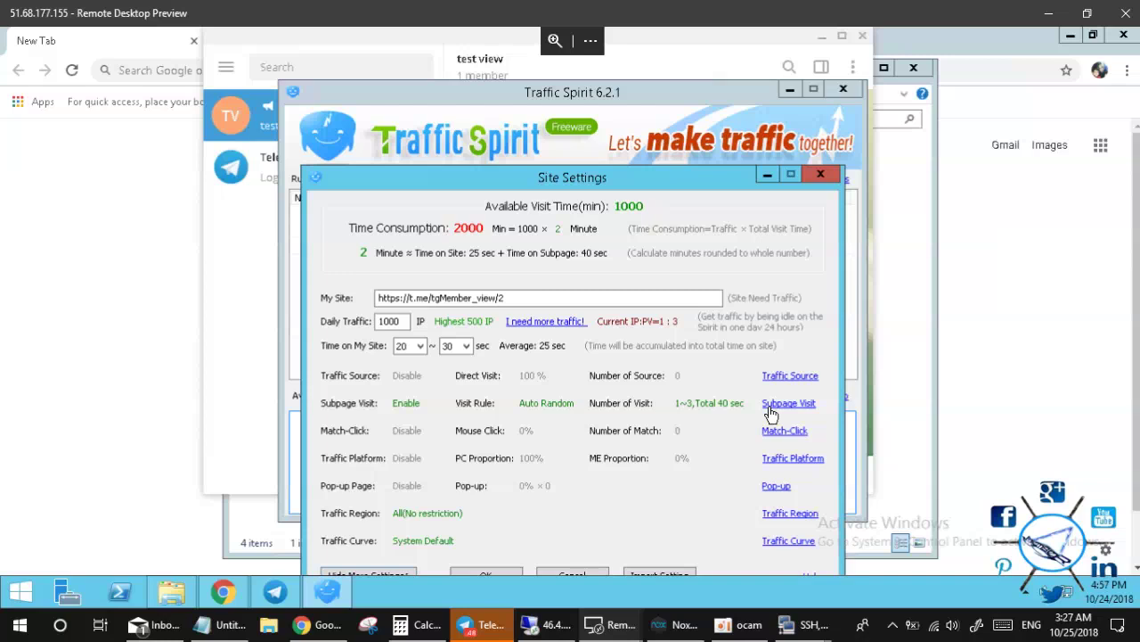
click(771, 406)
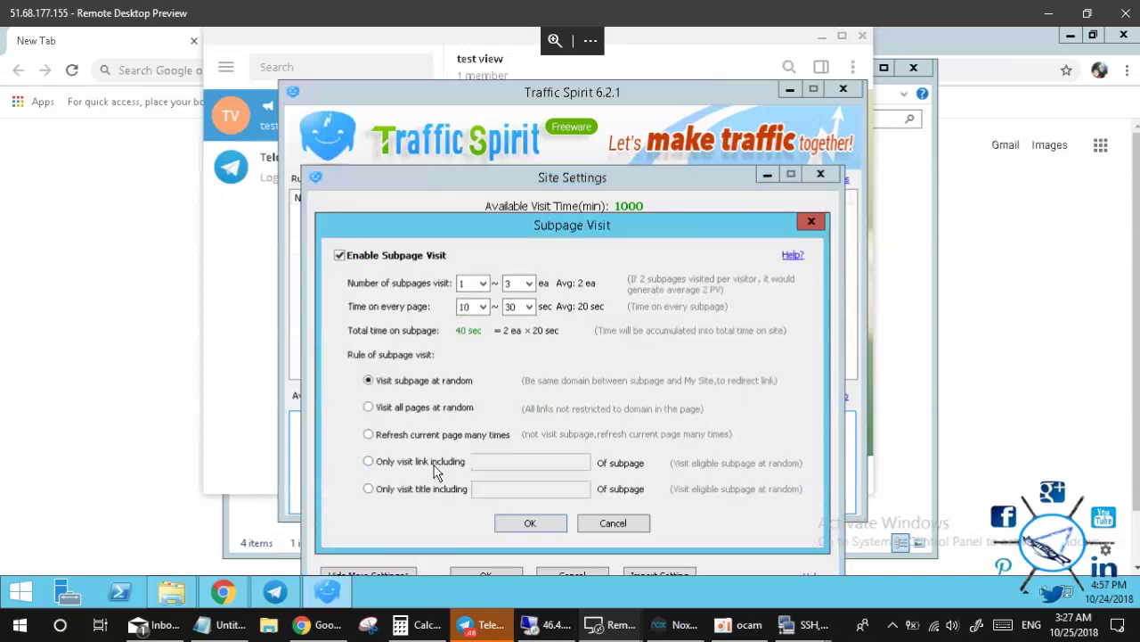
click(434, 461)
click(499, 462)
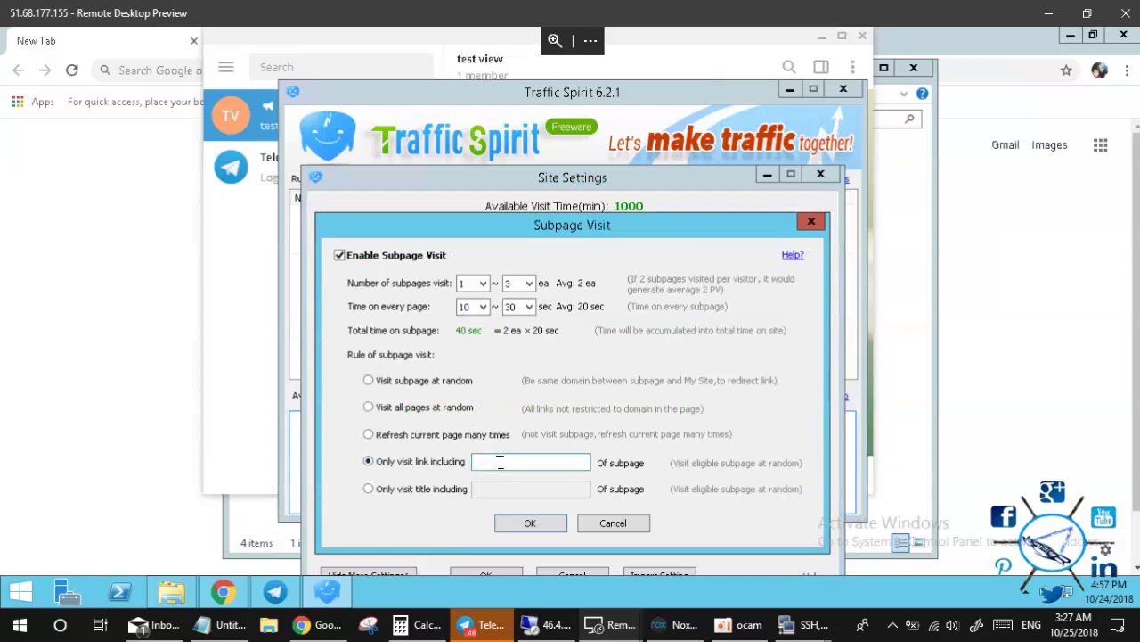
right_click(499, 462)
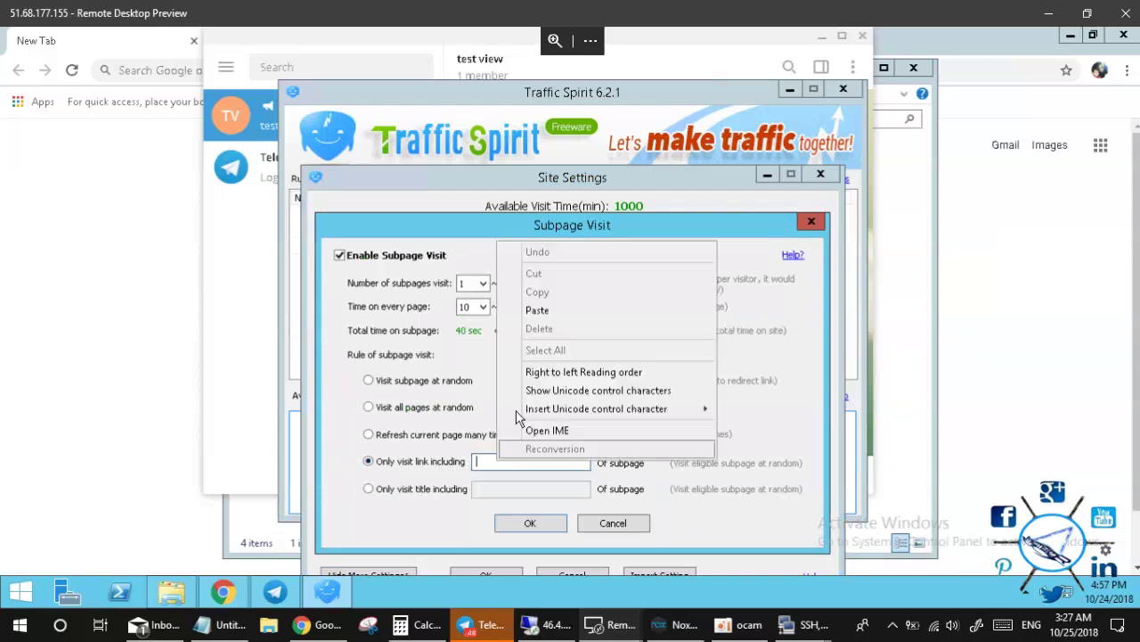
key(p)
Set minimum subpages to 1 and time per subpage to 20~30 seconds, then save.
click(472, 284)
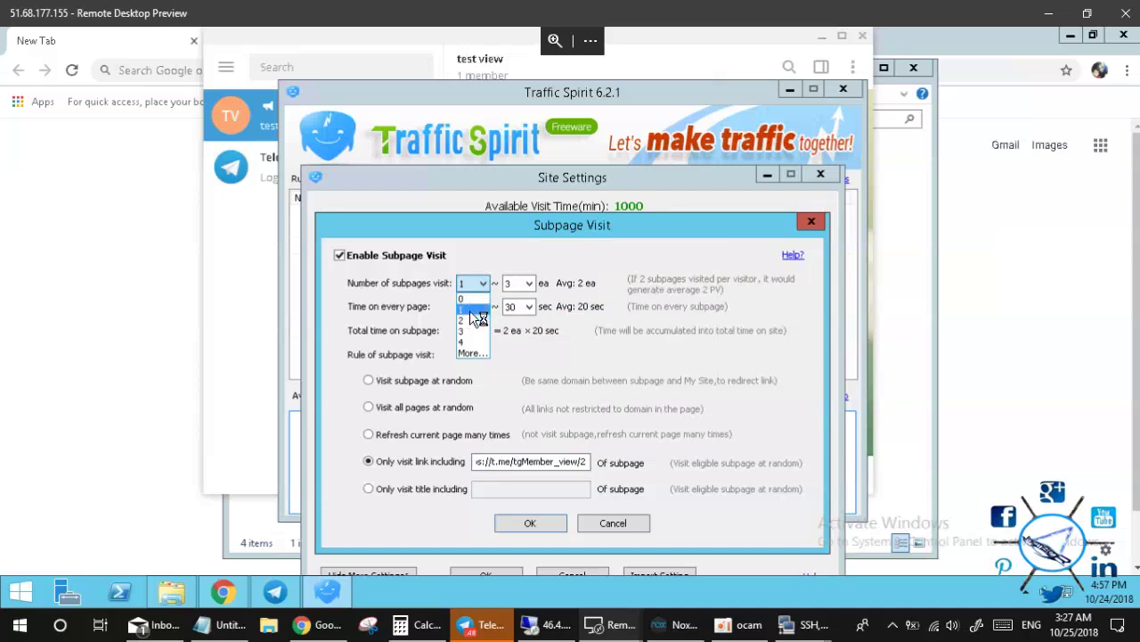
click(469, 310)
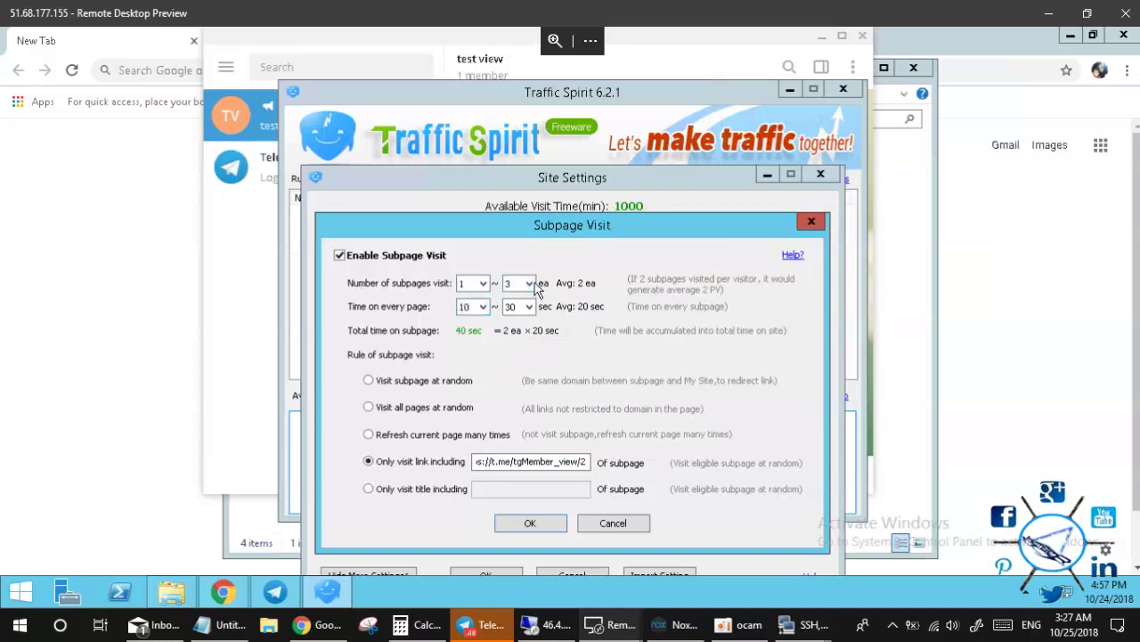
click(530, 283)
click(530, 283)
click(517, 307)
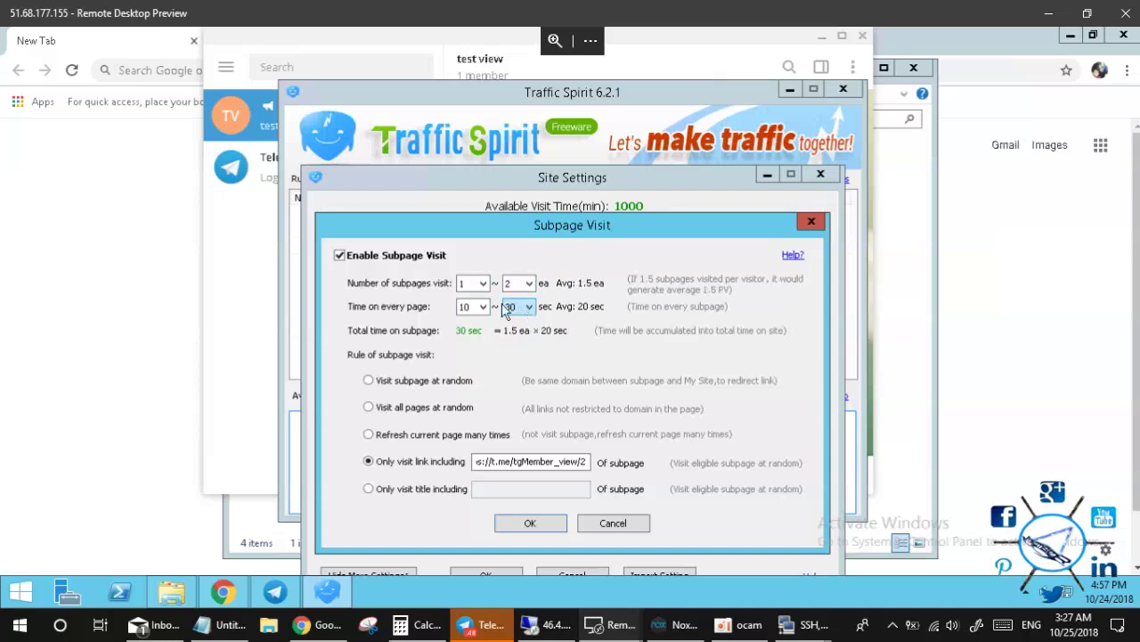
click(482, 306)
click(472, 344)
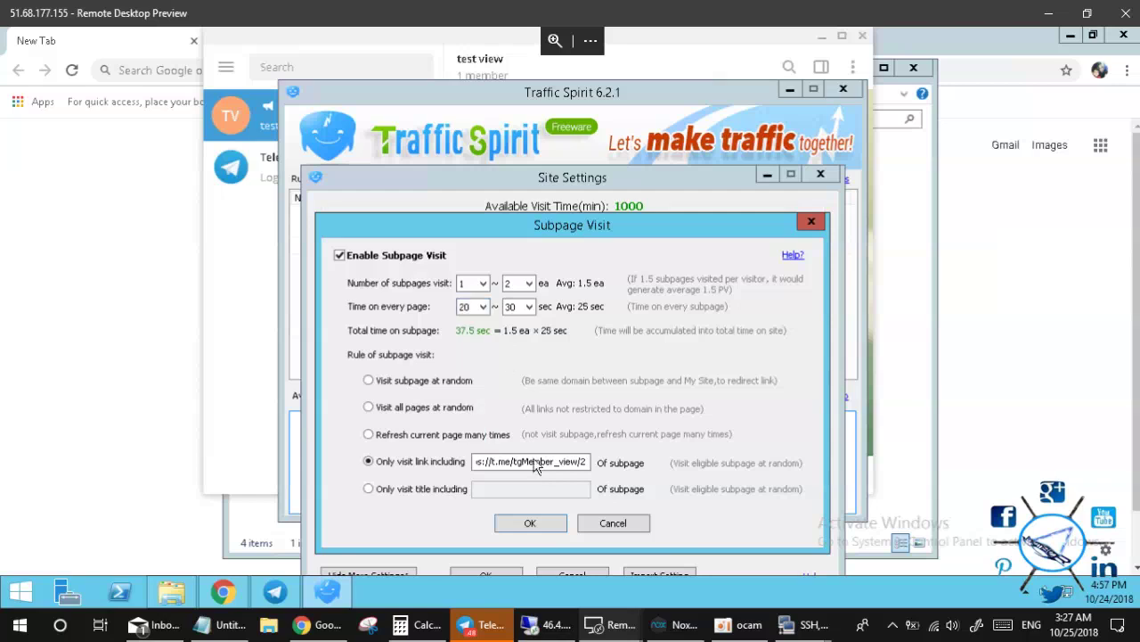
click(530, 523)
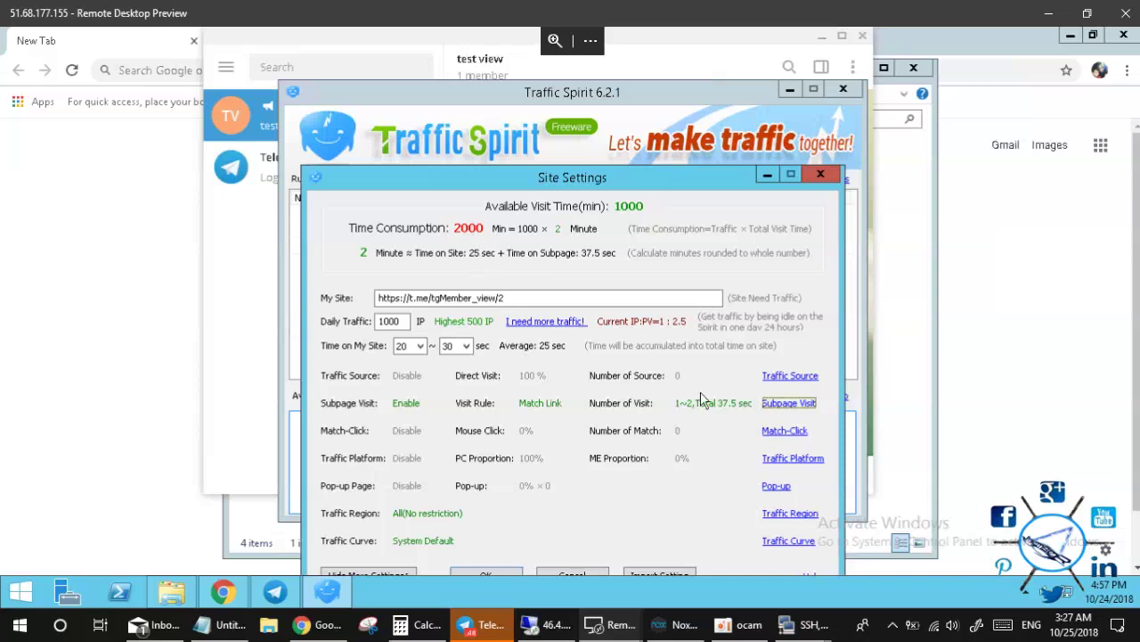
Lower maximum subpages to 1 and add the t.me site to the task list.
click(786, 404)
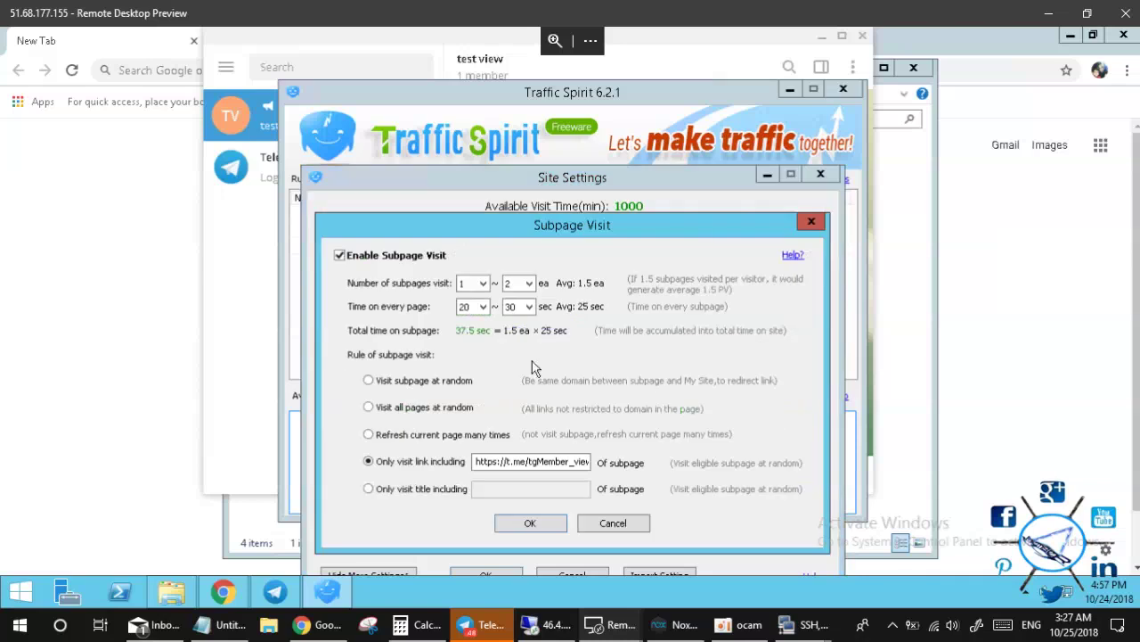
click(528, 283)
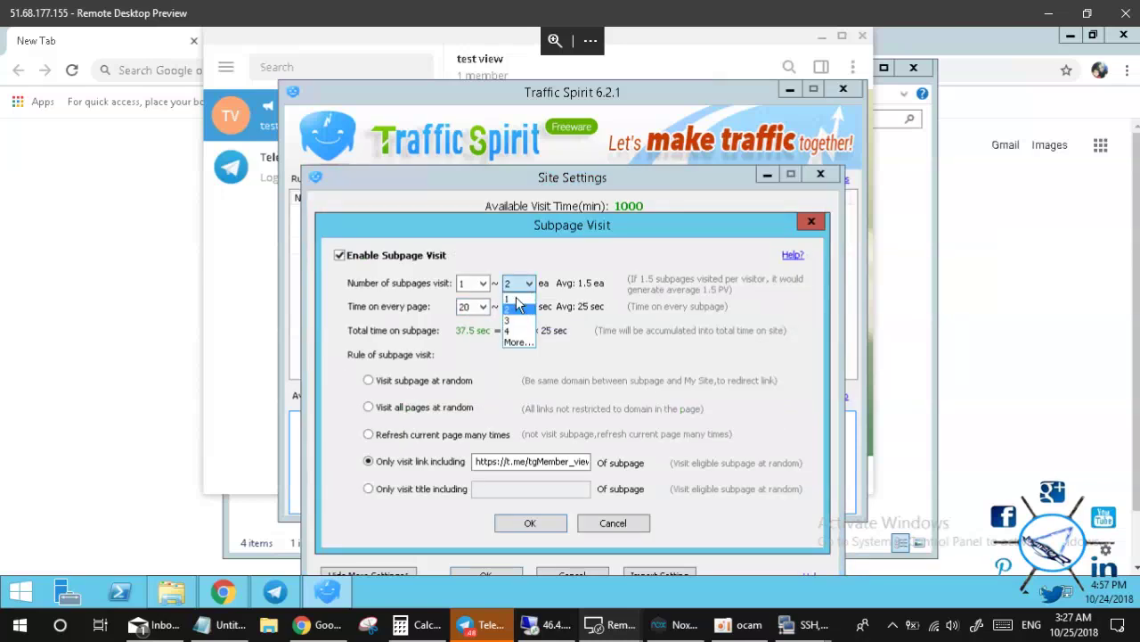
click(515, 300)
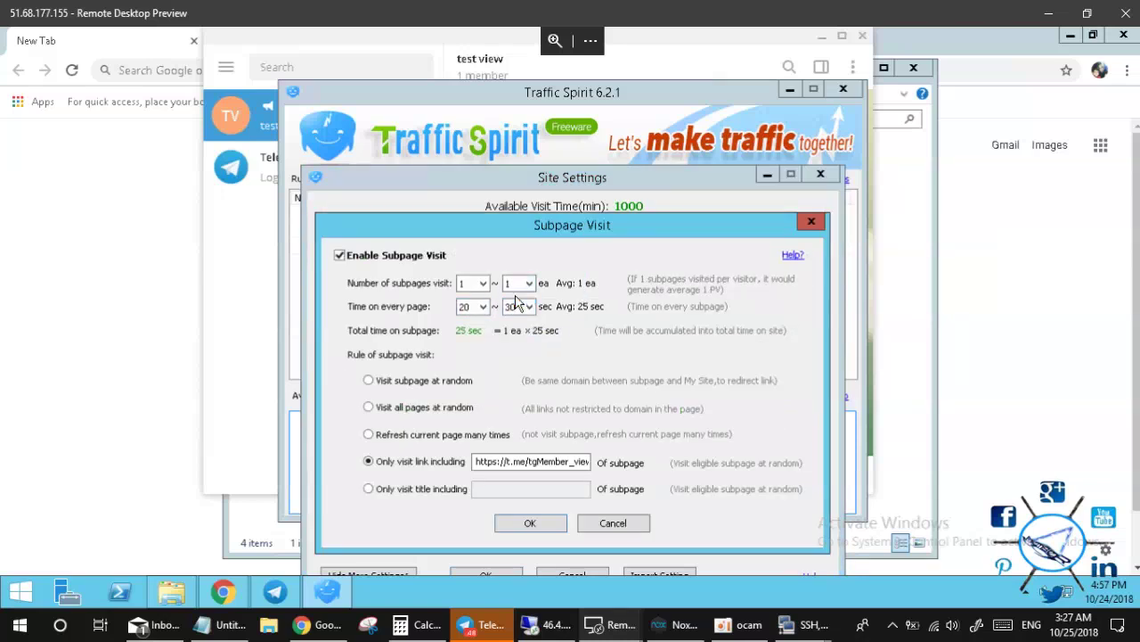
click(531, 523)
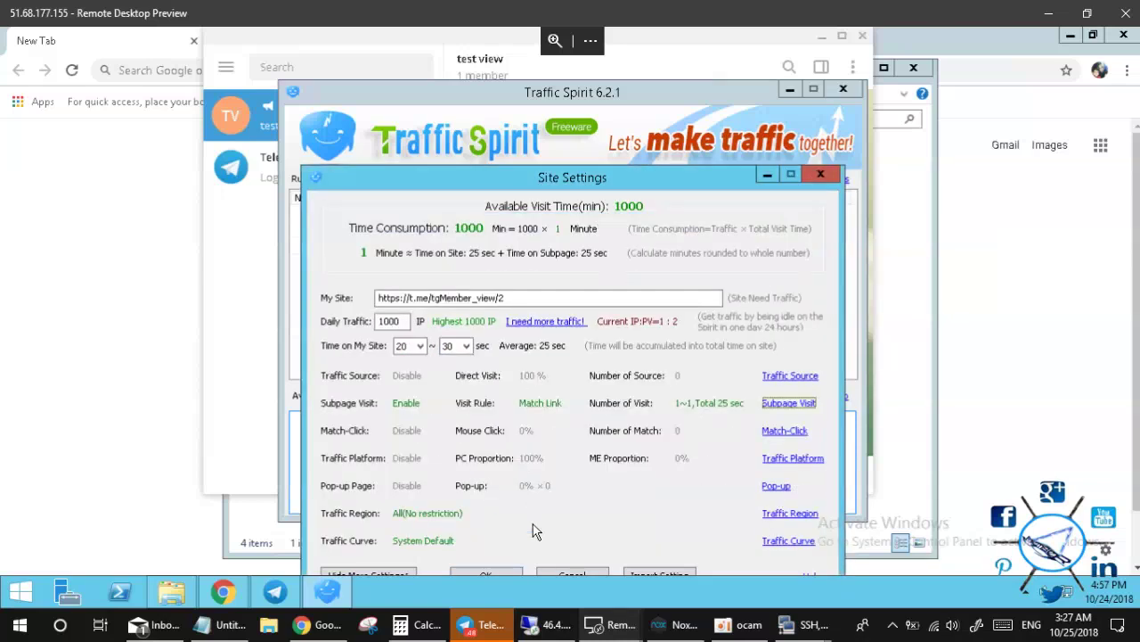
click(500, 577)
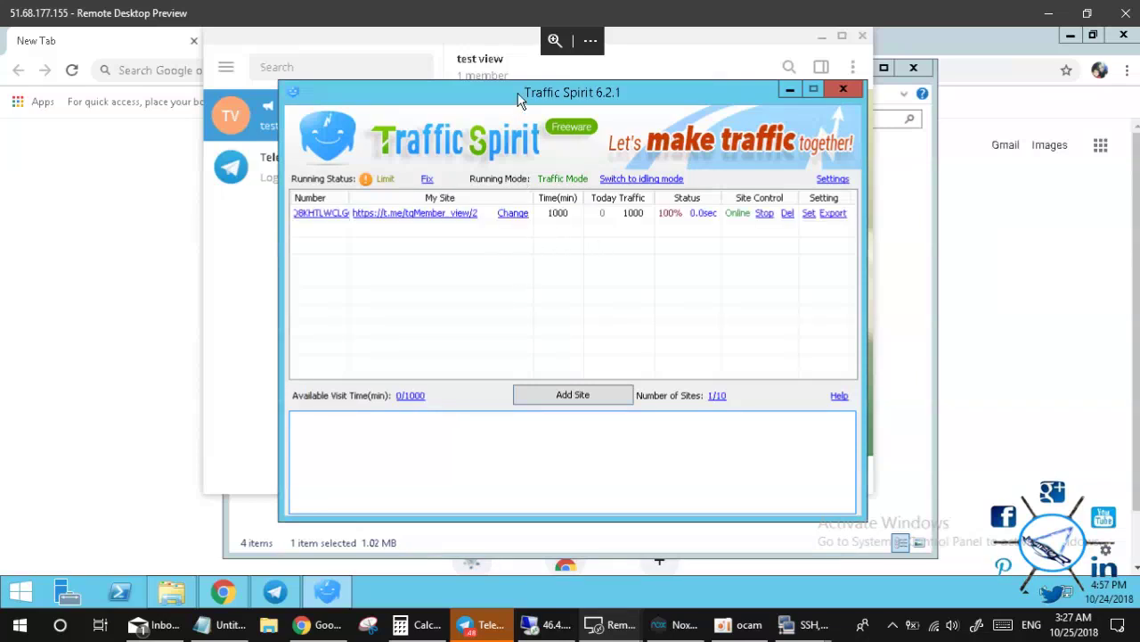
Drag the Traffic Spirit window aside and bring Chrome to the front.
drag(640, 95, 674, 291)
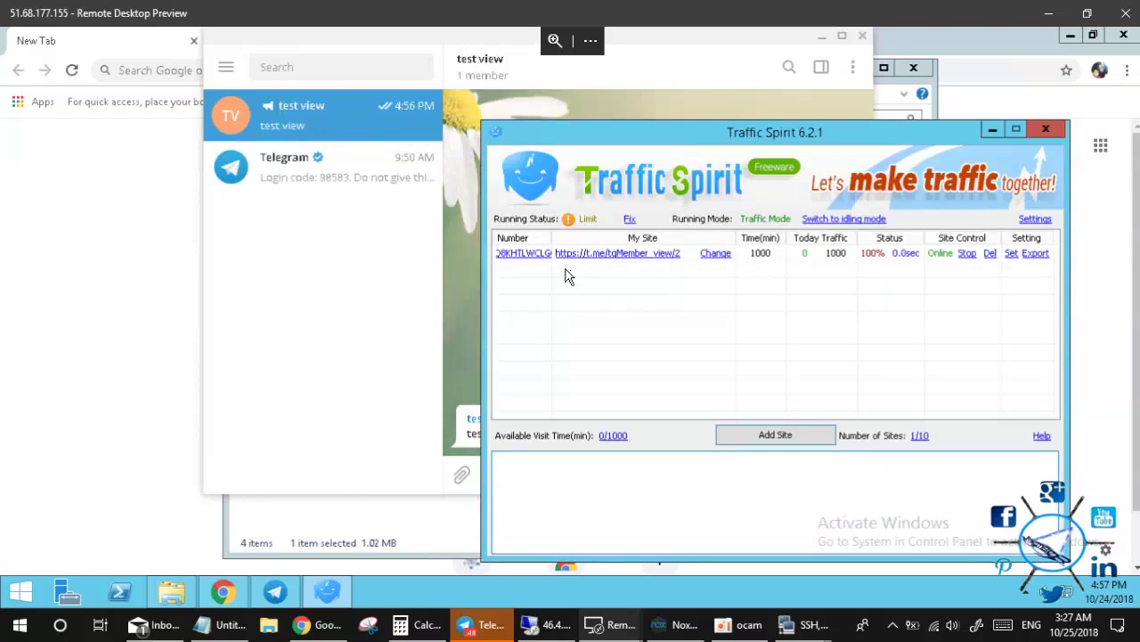
click(65, 270)
click(252, 71)
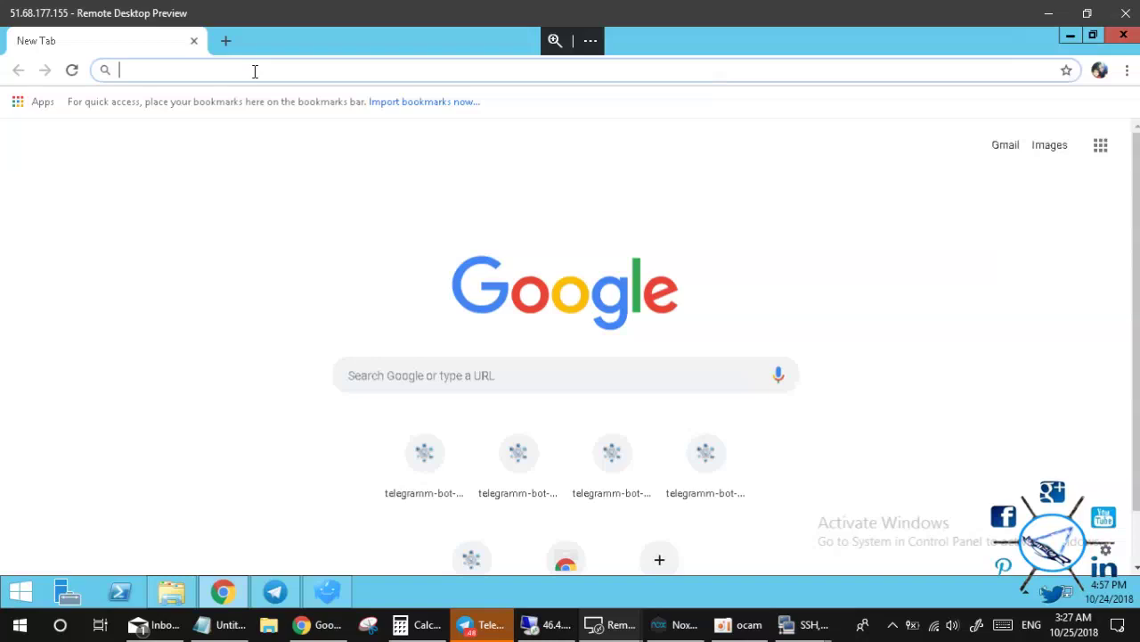
text(https://t.me/tgMember_view/2)
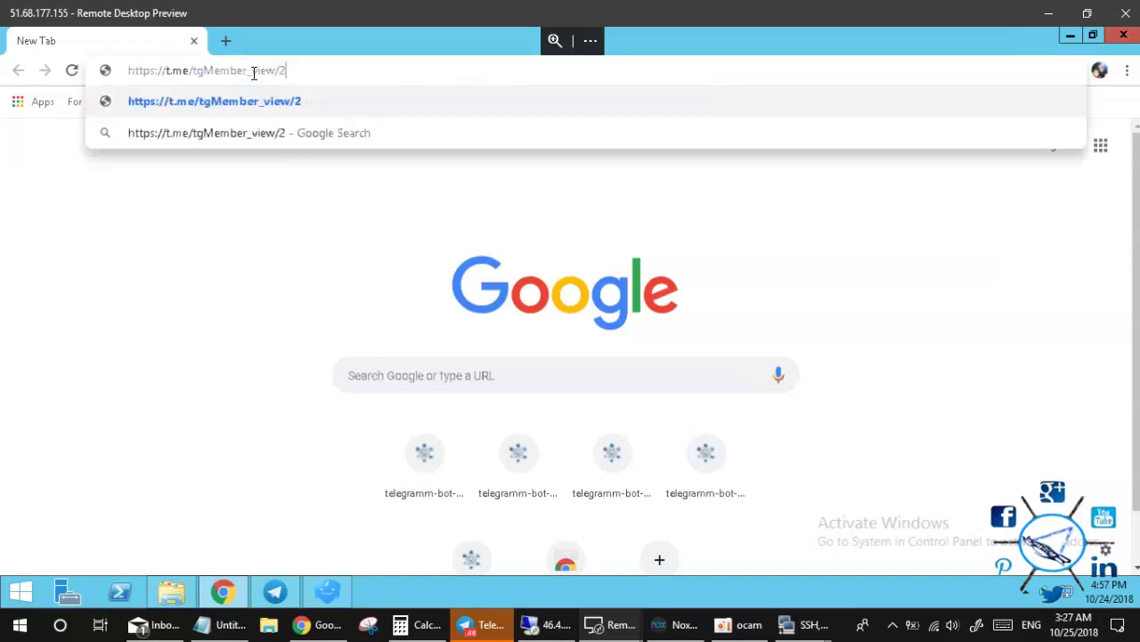
key(Return)
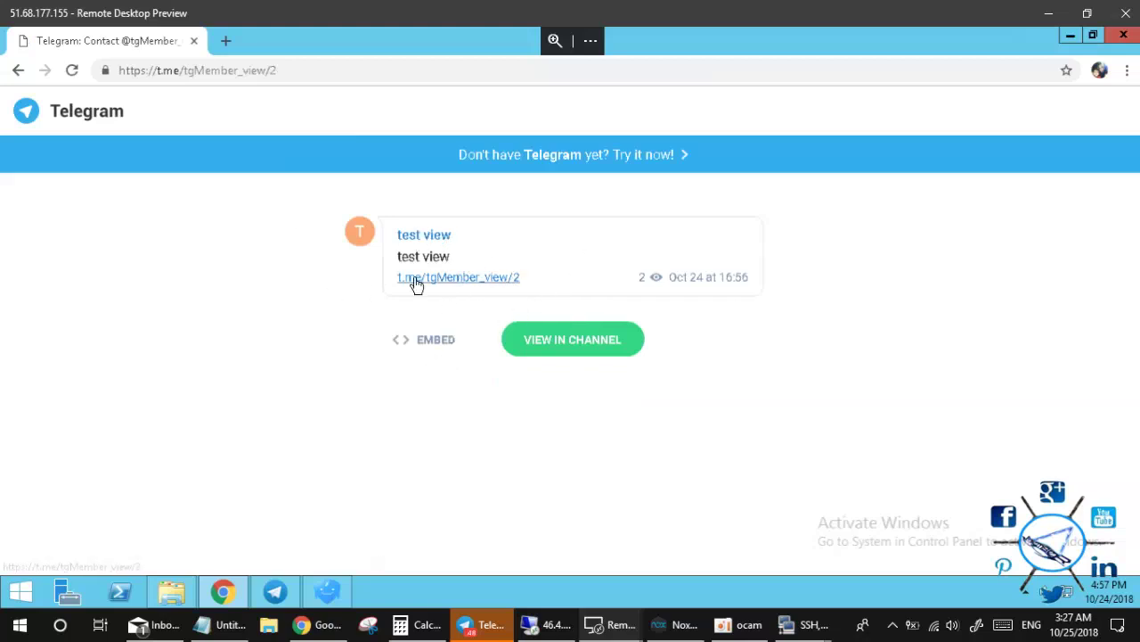
click(73, 70)
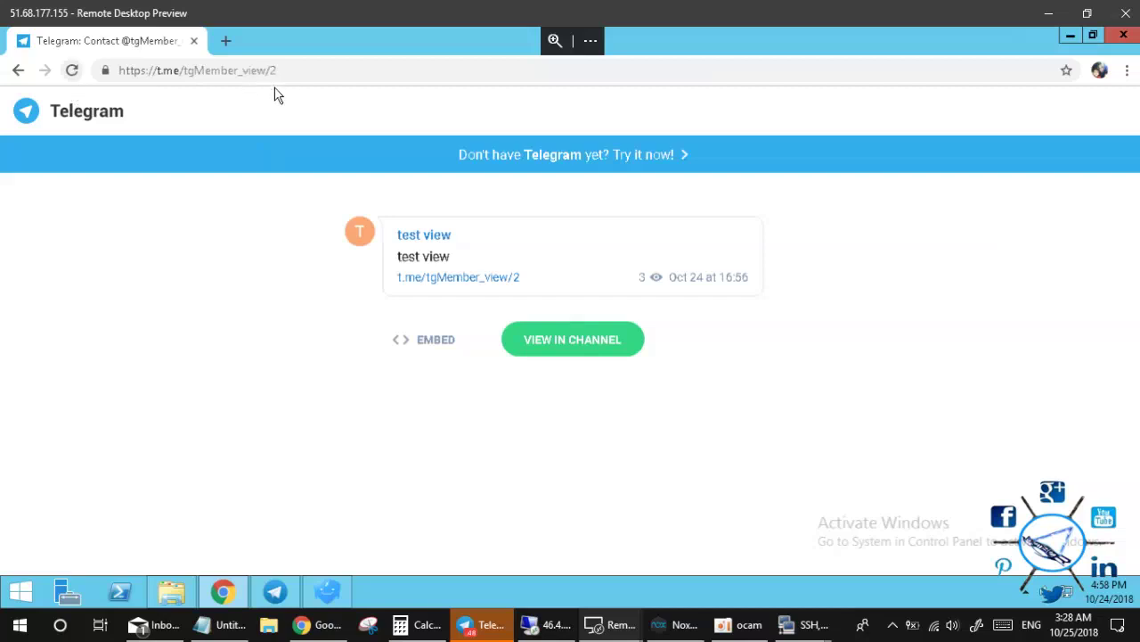
click(73, 70)
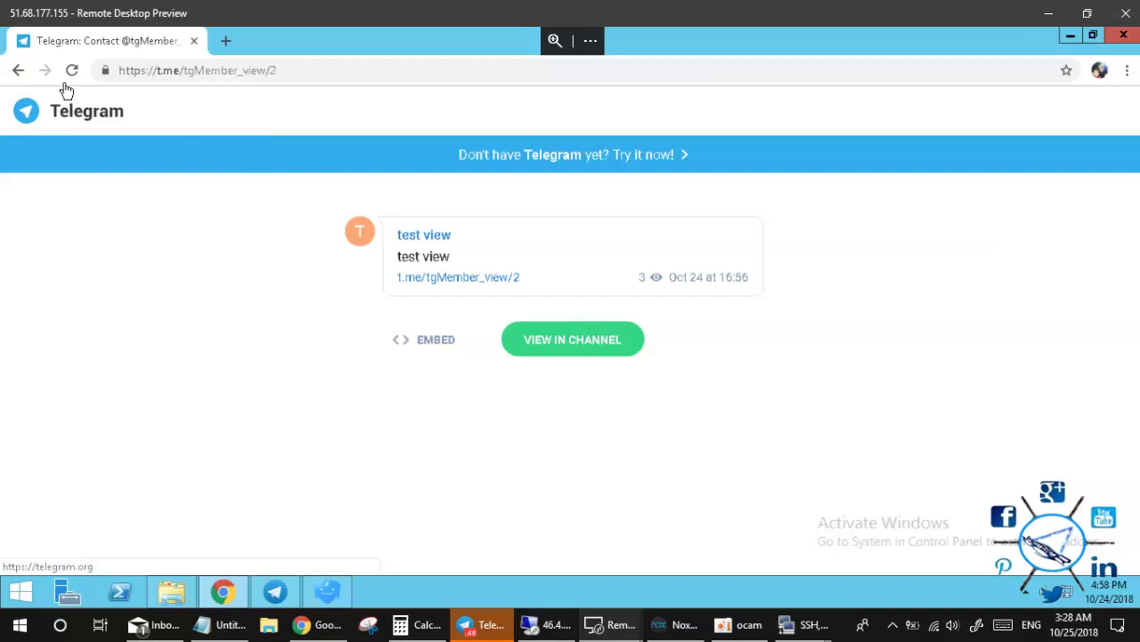
click(75, 71)
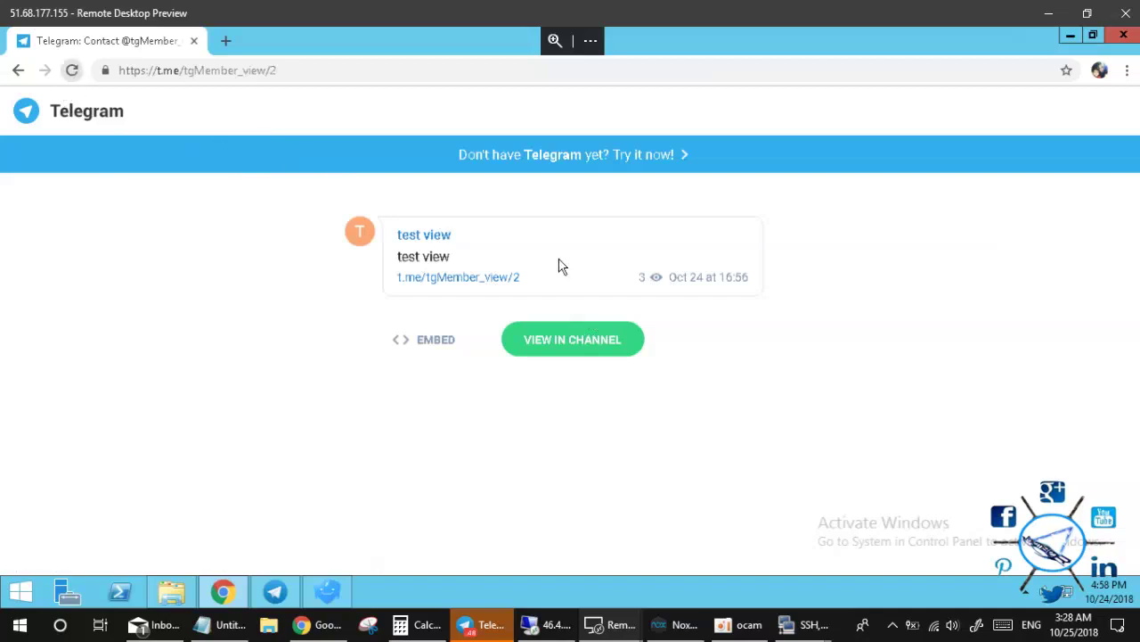
Launch Traffic Spirit from its ipts Start tile and bring its window forward.
click(20, 625)
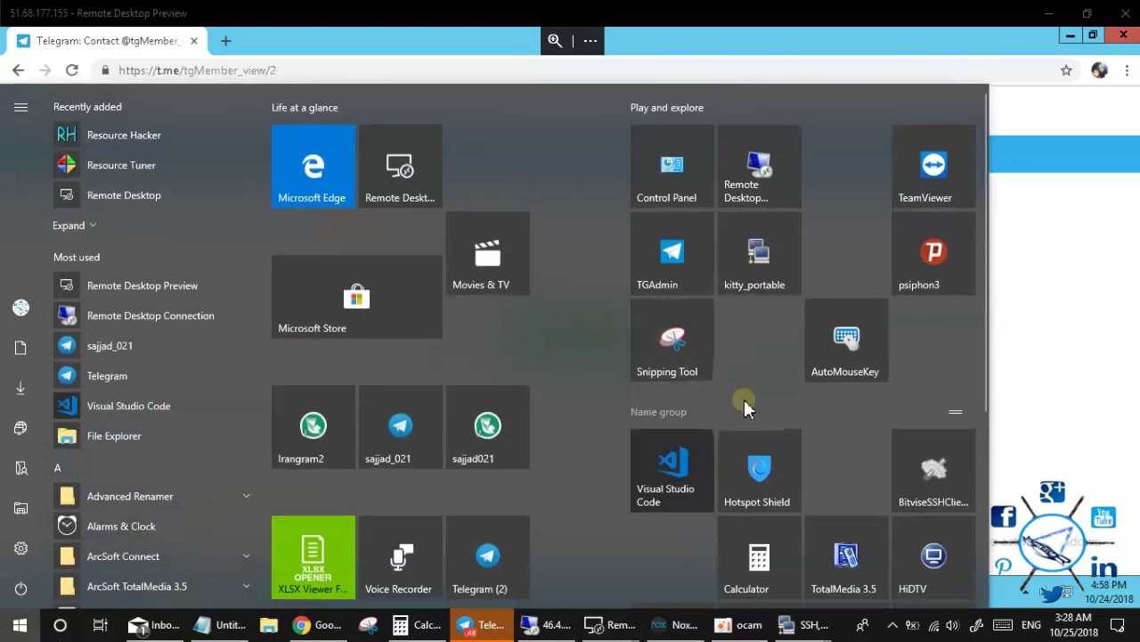
scroll(585, 404, down, 3)
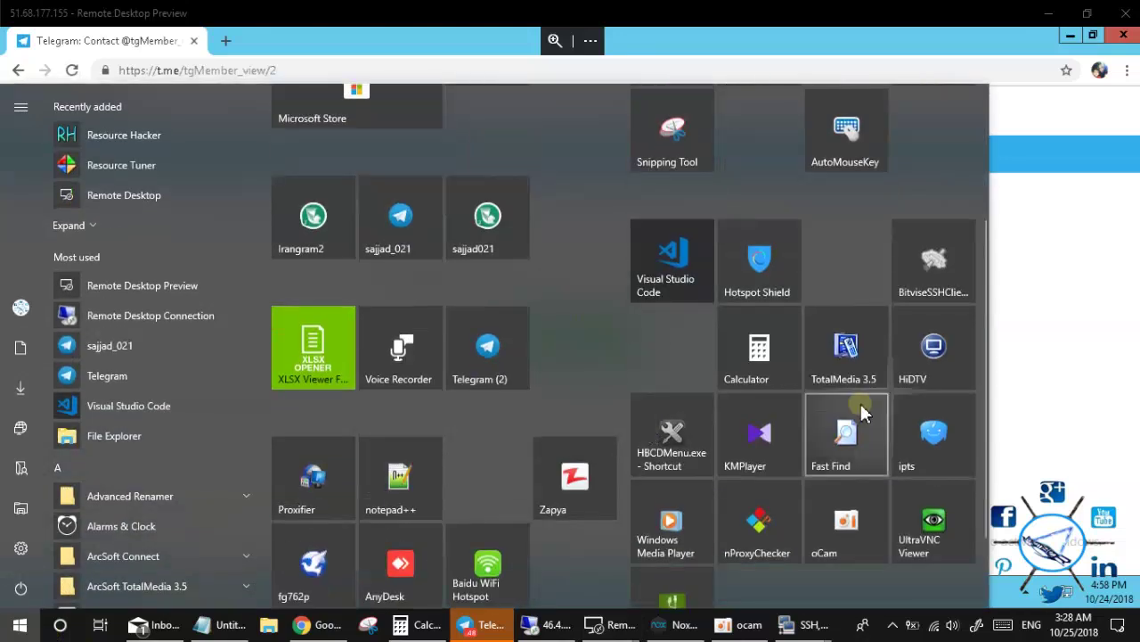
click(927, 433)
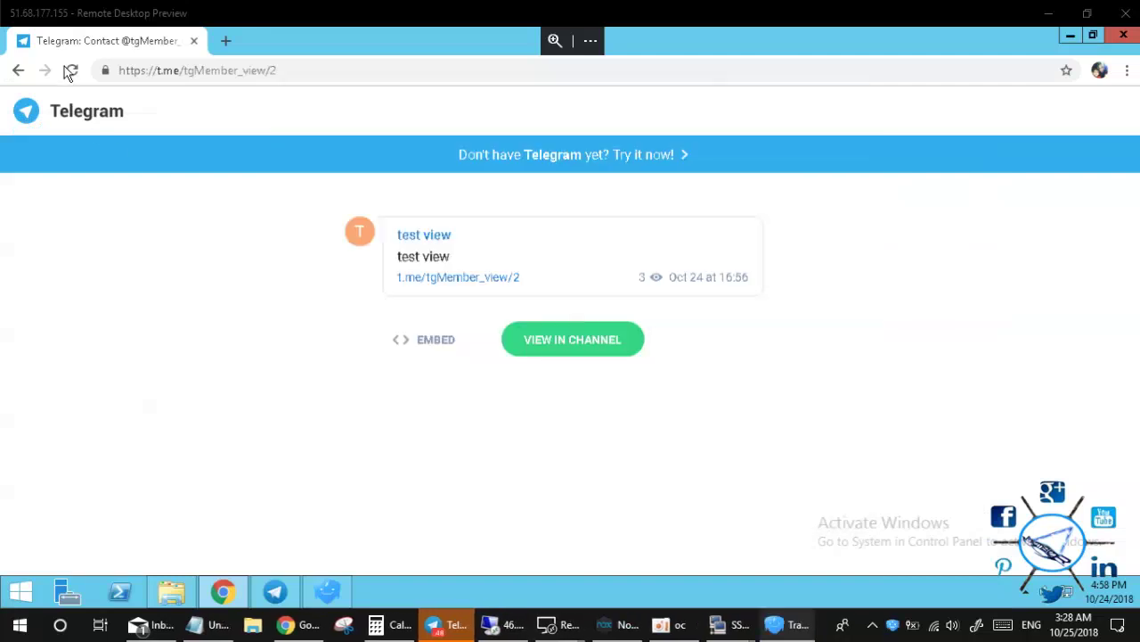
click(788, 624)
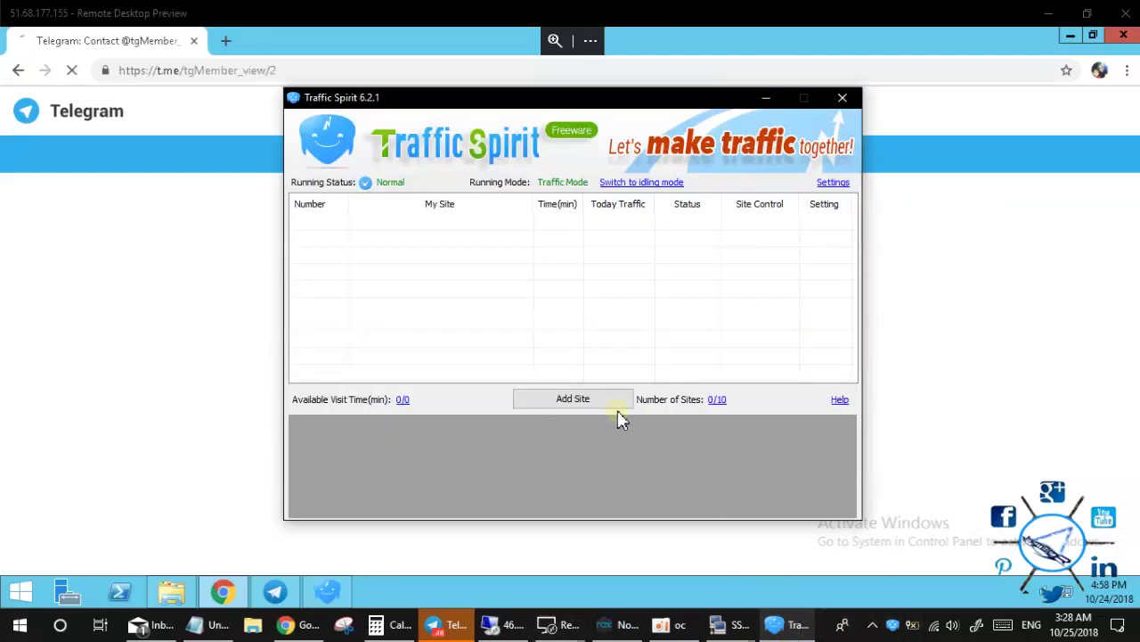
Disconnect the VPN from the tray menu and return to Traffic Spirit.
click(894, 625)
right_click(894, 558)
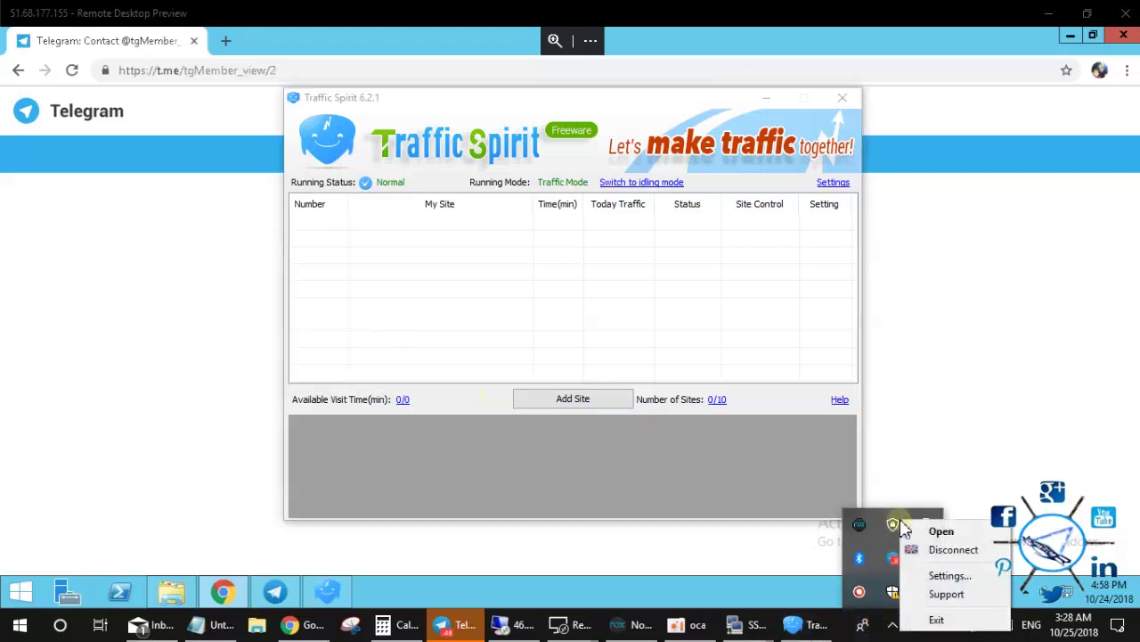
click(947, 550)
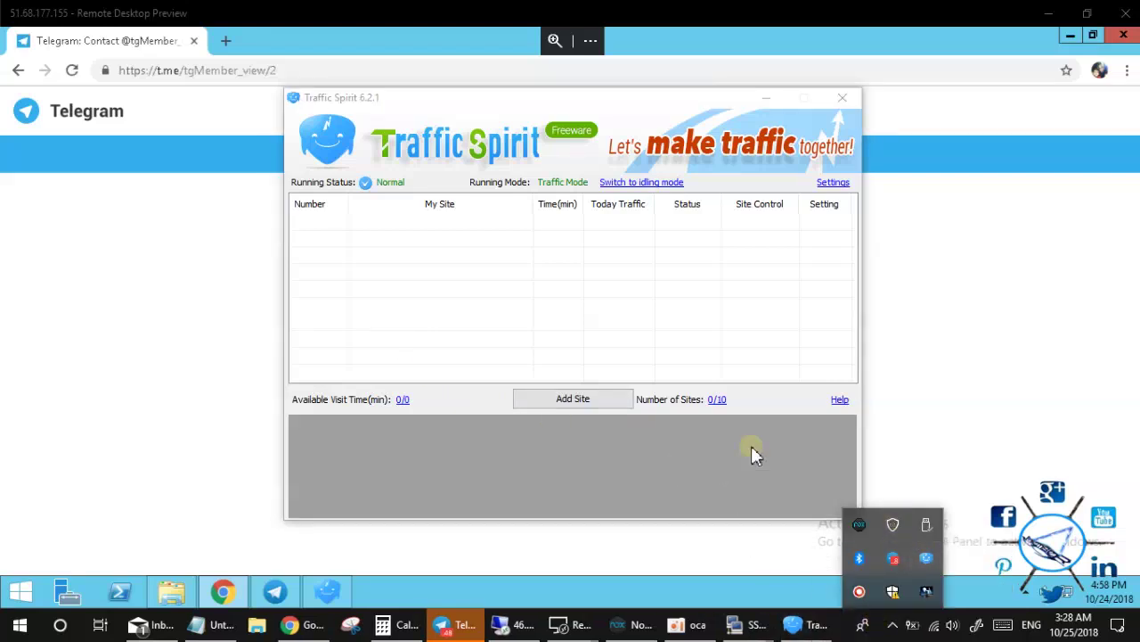
click(813, 624)
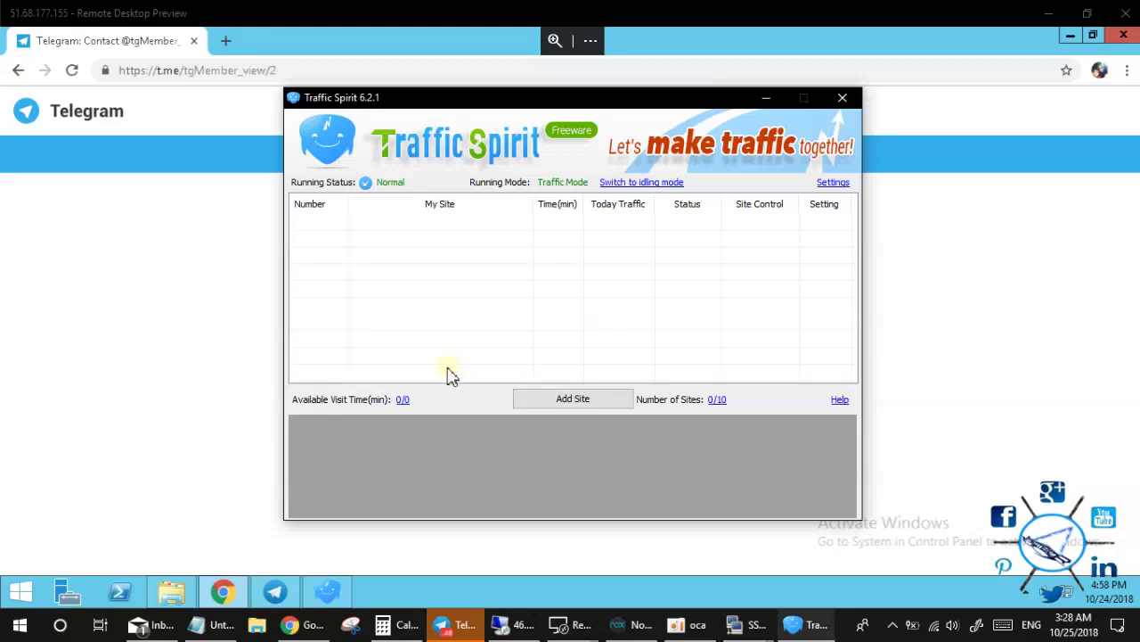
Check and dismiss the VPN status panel, then close Traffic Spirit.
click(892, 625)
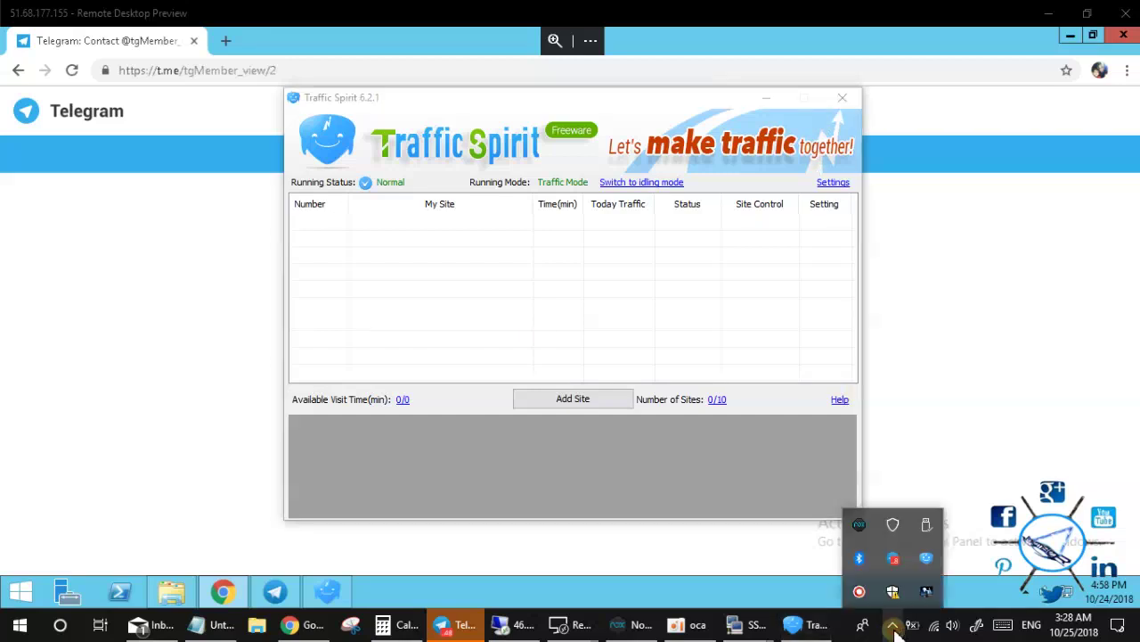
click(894, 525)
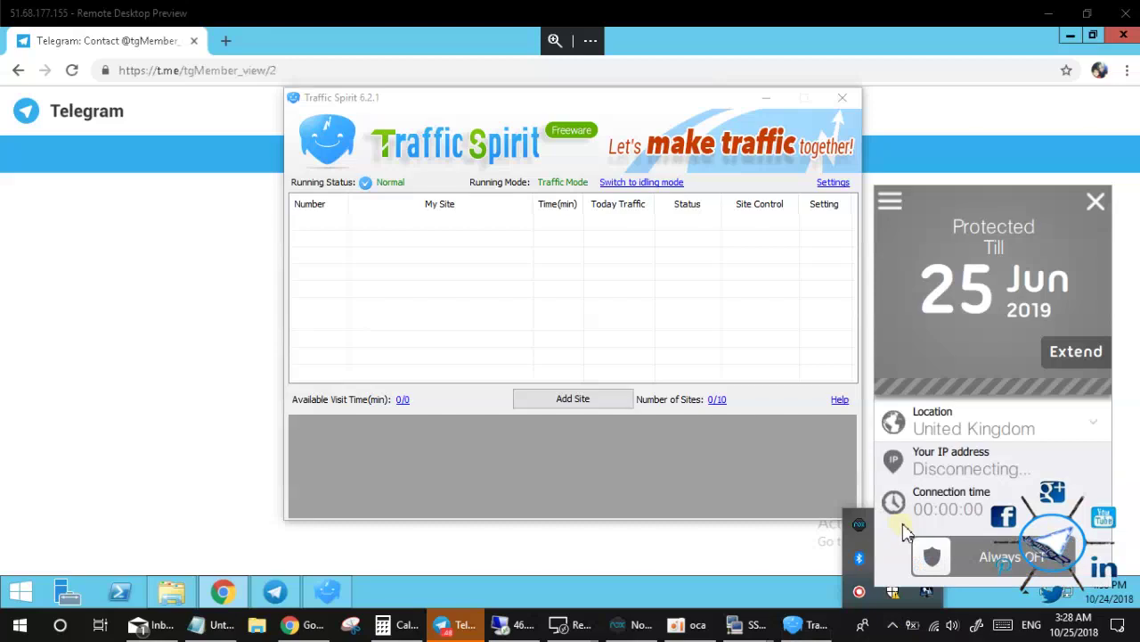
click(893, 629)
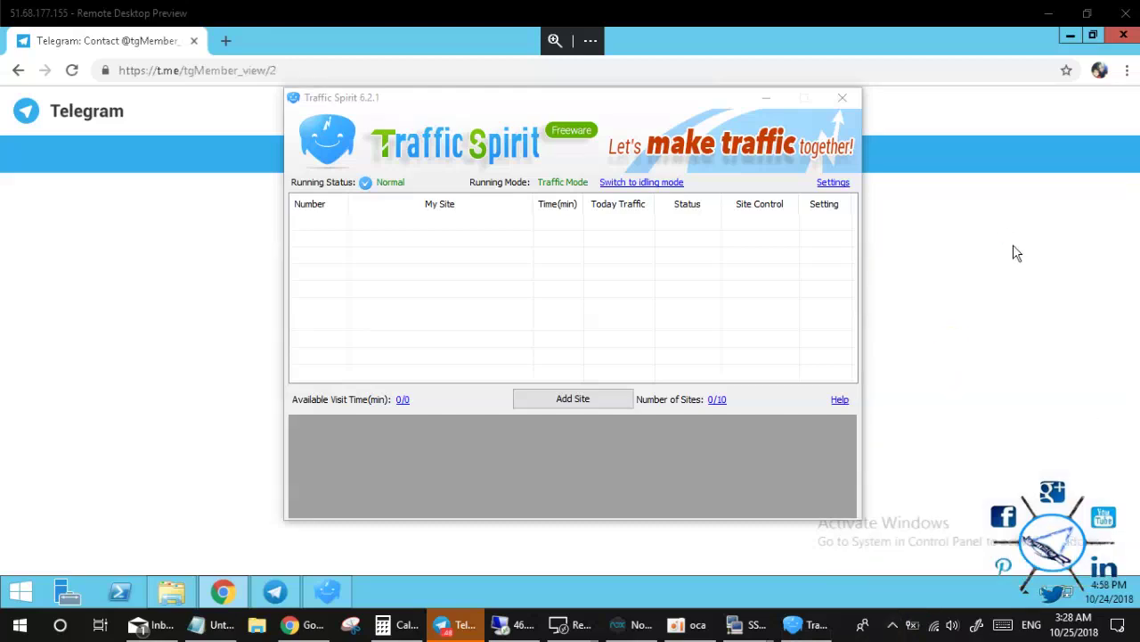
click(843, 97)
click(19, 624)
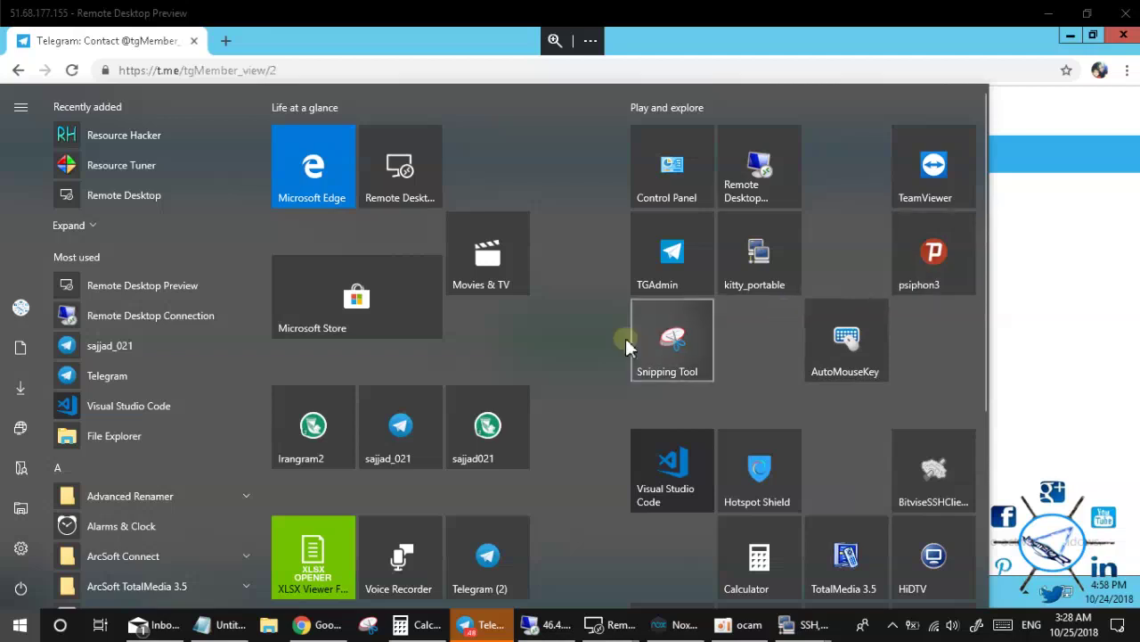
scroll(603, 357, down, 2)
scroll(603, 356, down, 1)
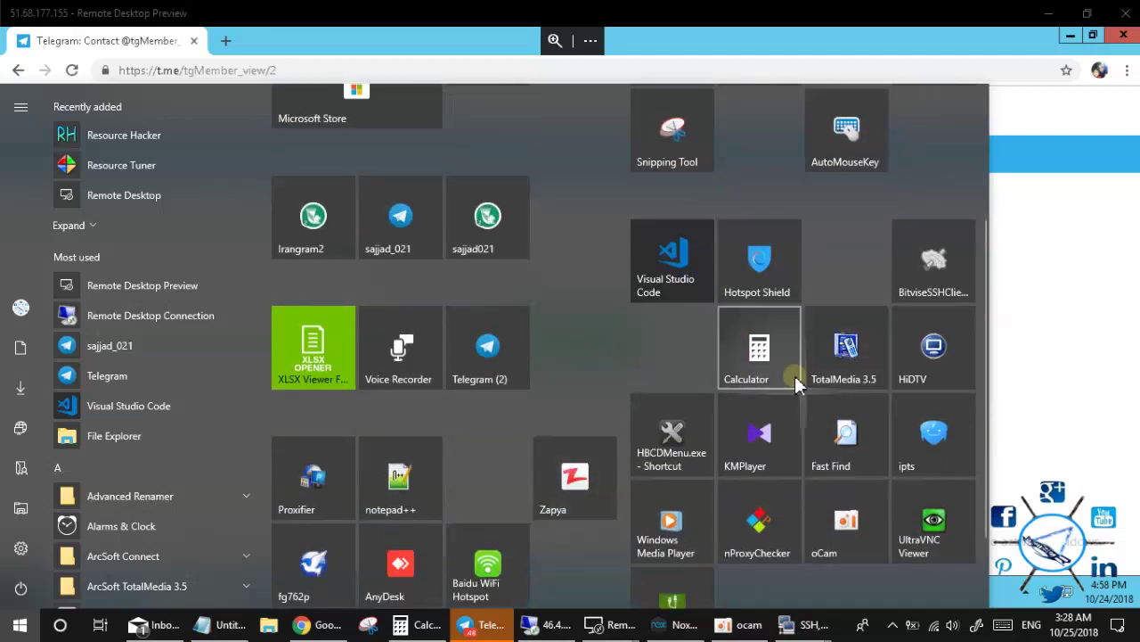
scroll(777, 401, down, 1)
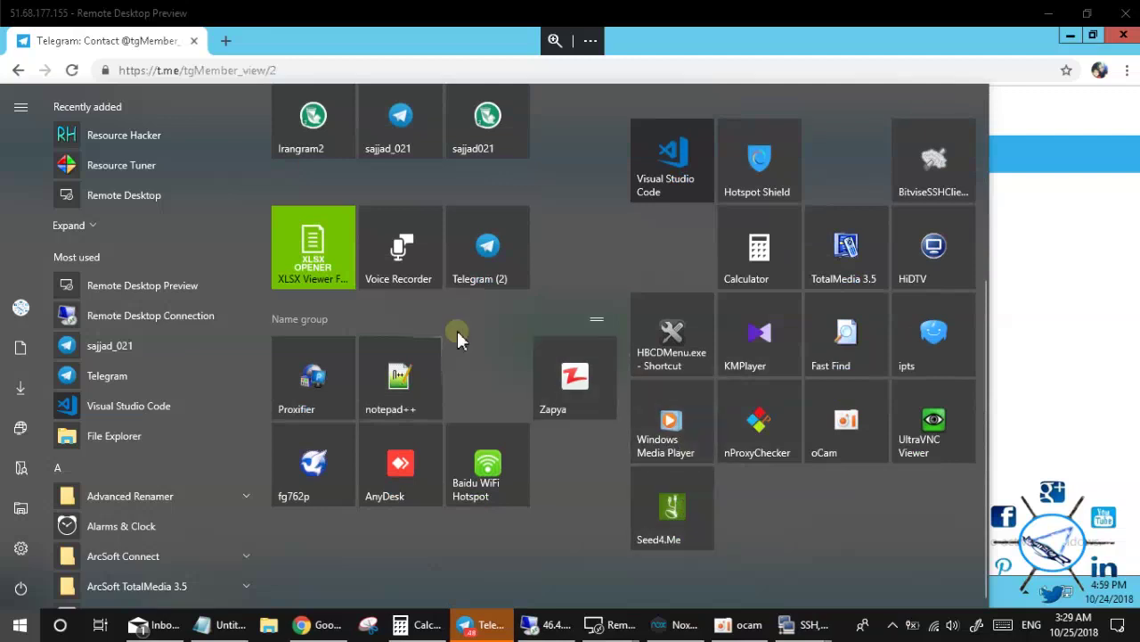
scroll(320, 381, up, 2)
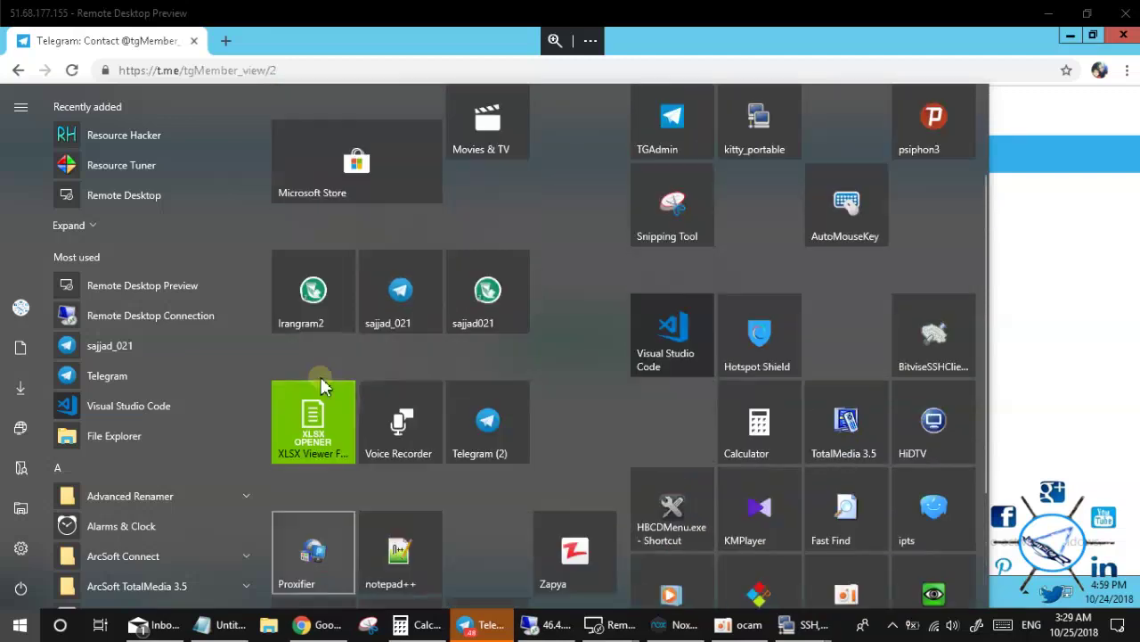
scroll(320, 381, up, 1)
scroll(320, 381, down, 2)
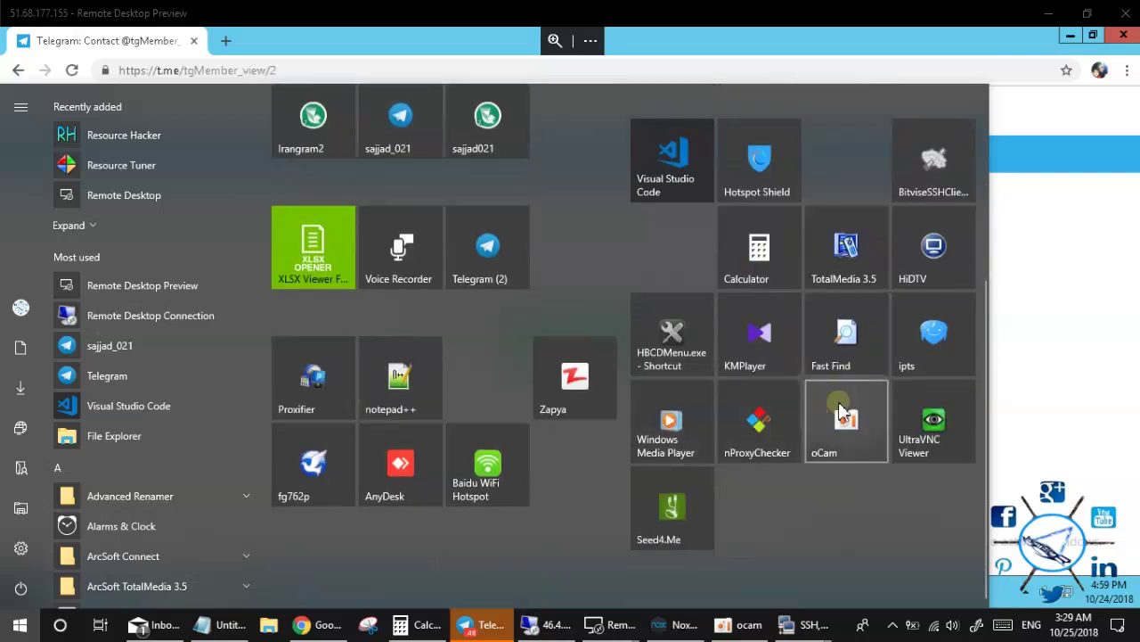
Relaunch Traffic Spirit, then Exit it from its tray icon menu.
click(895, 384)
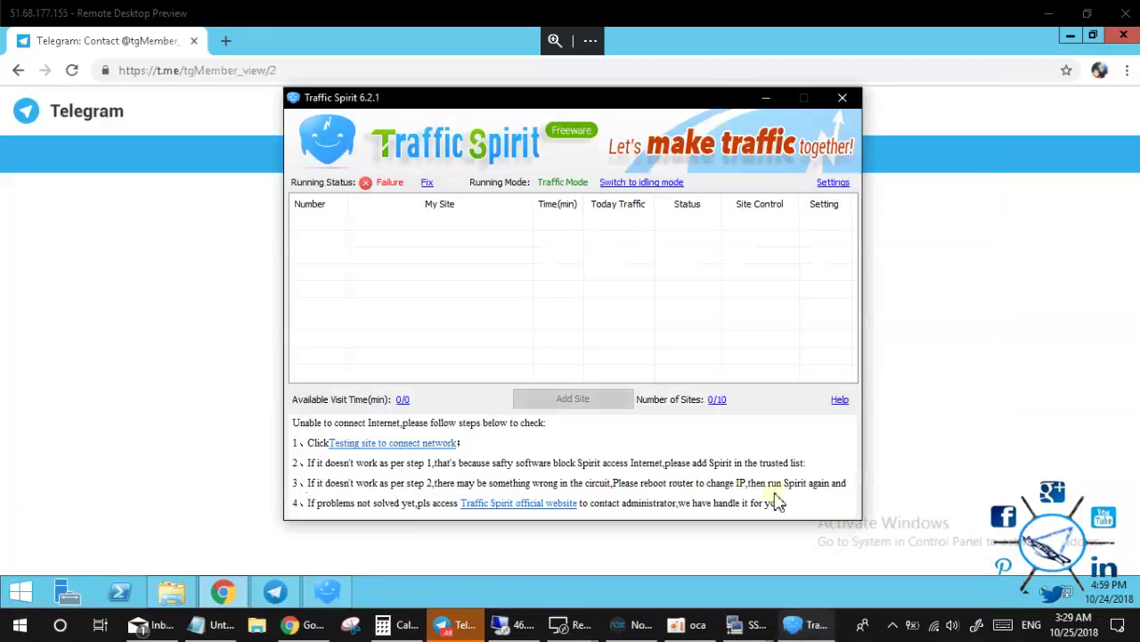
click(893, 623)
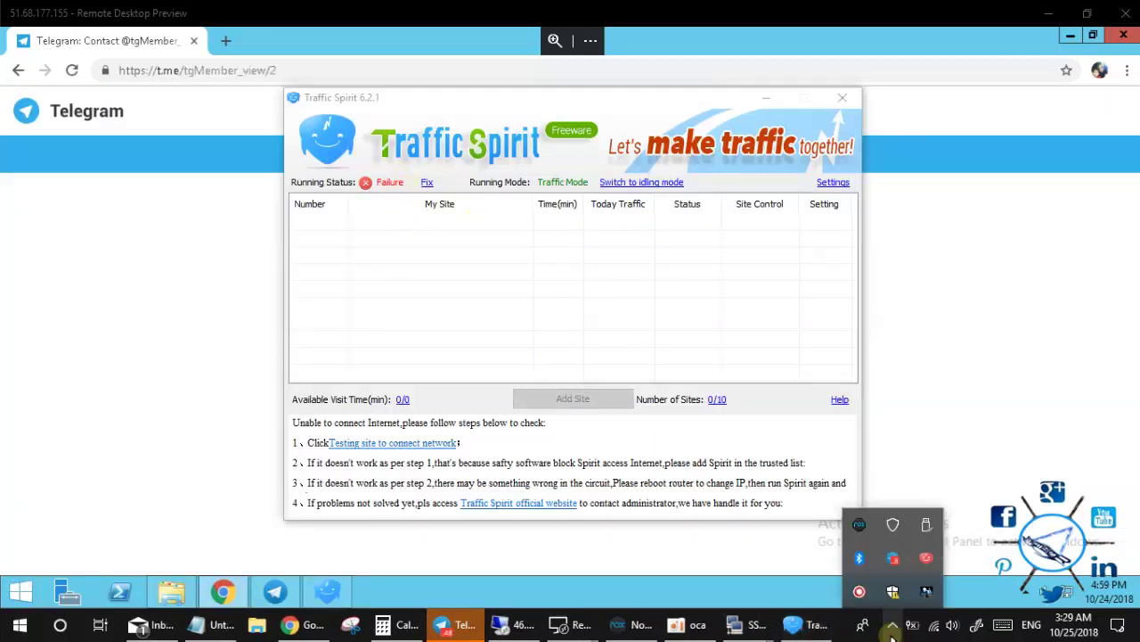
right_click(926, 558)
click(958, 570)
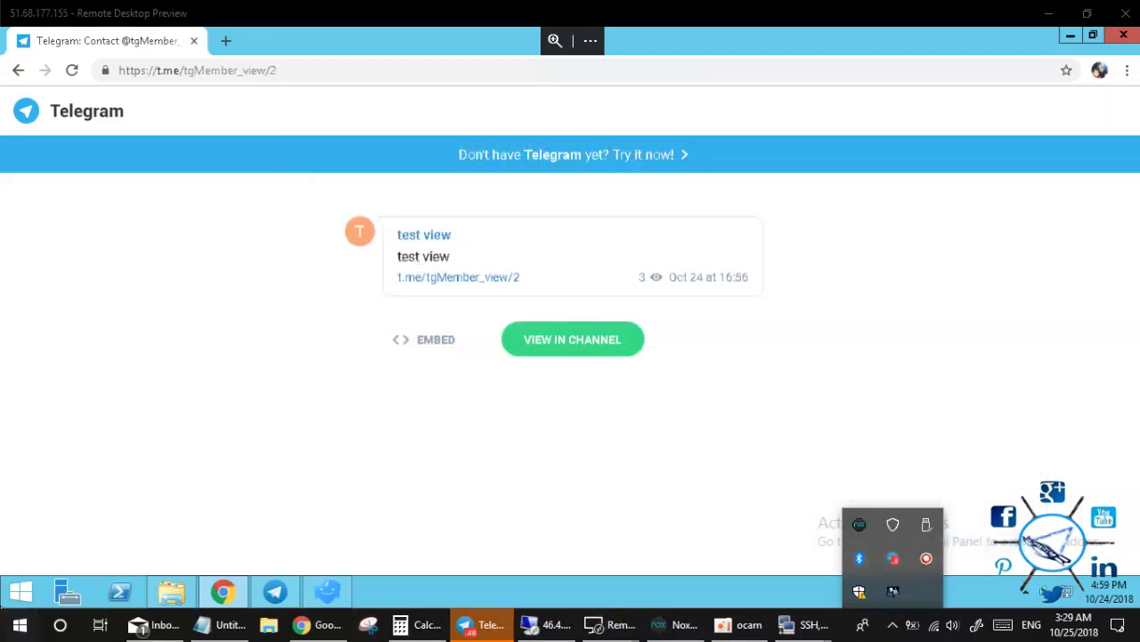
click(20, 623)
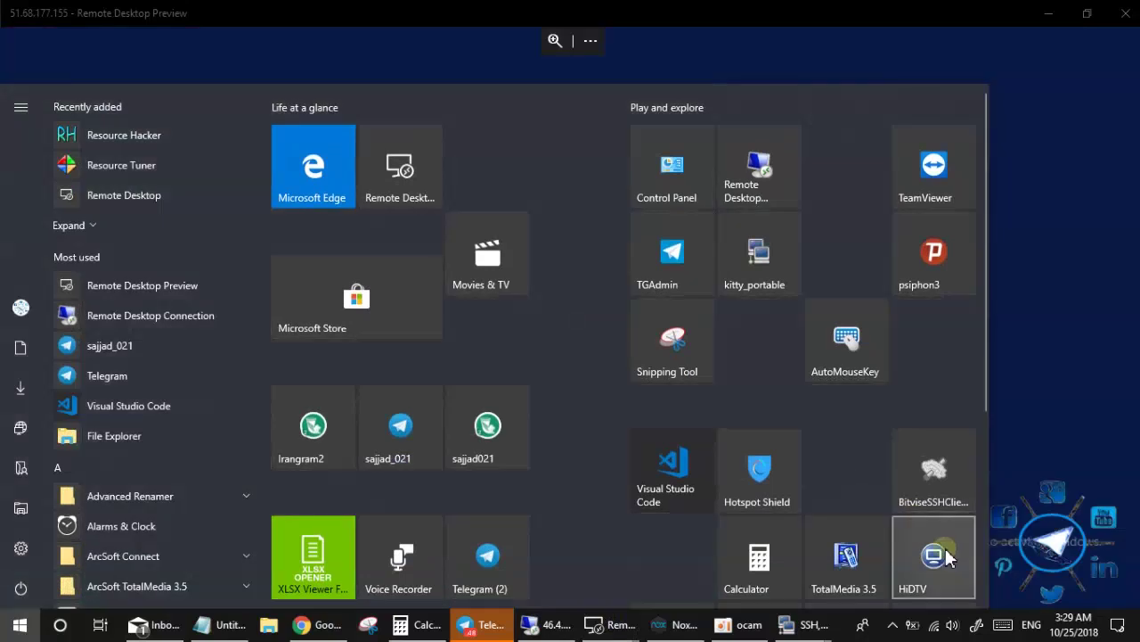
scroll(817, 488, down, 2)
Bring up the Remote Desktop window and take it out of full screen.
click(943, 539)
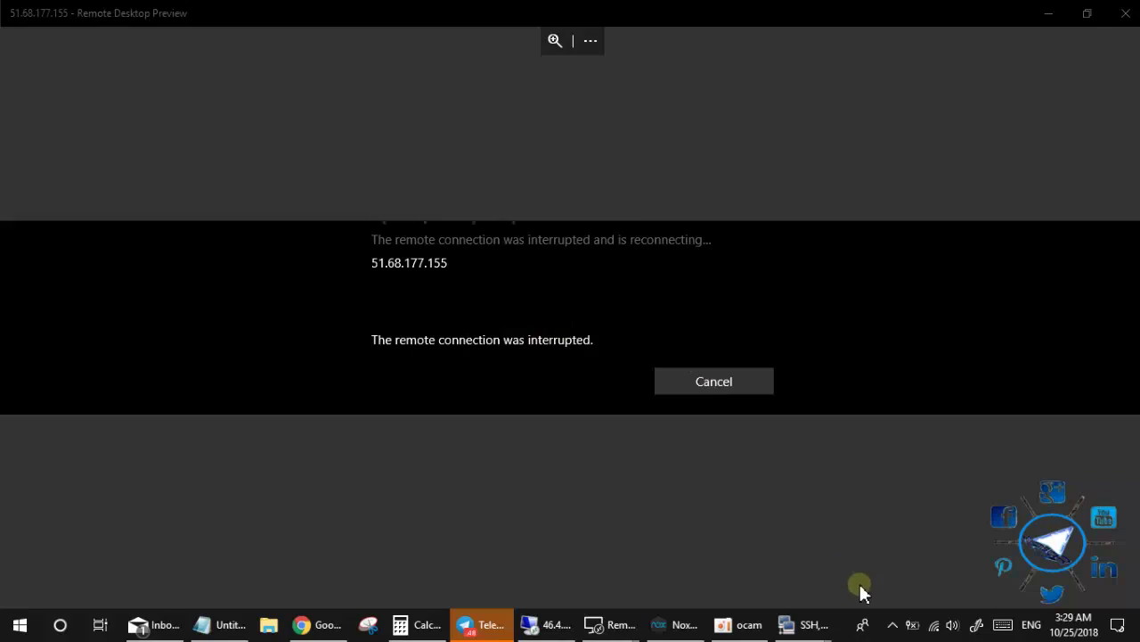
click(892, 624)
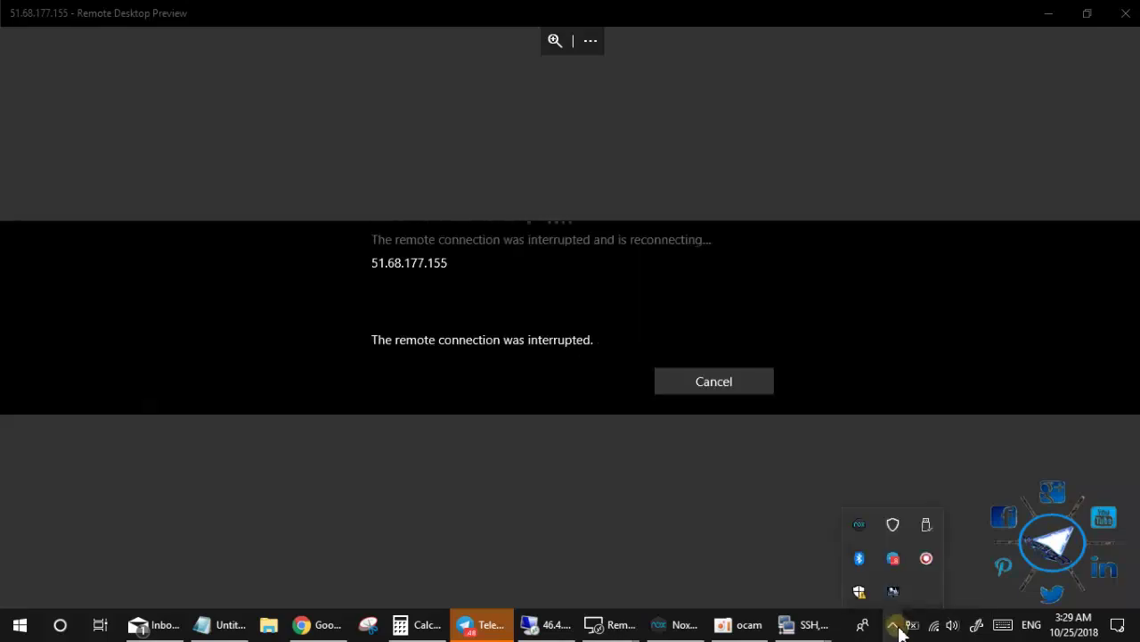
click(524, 320)
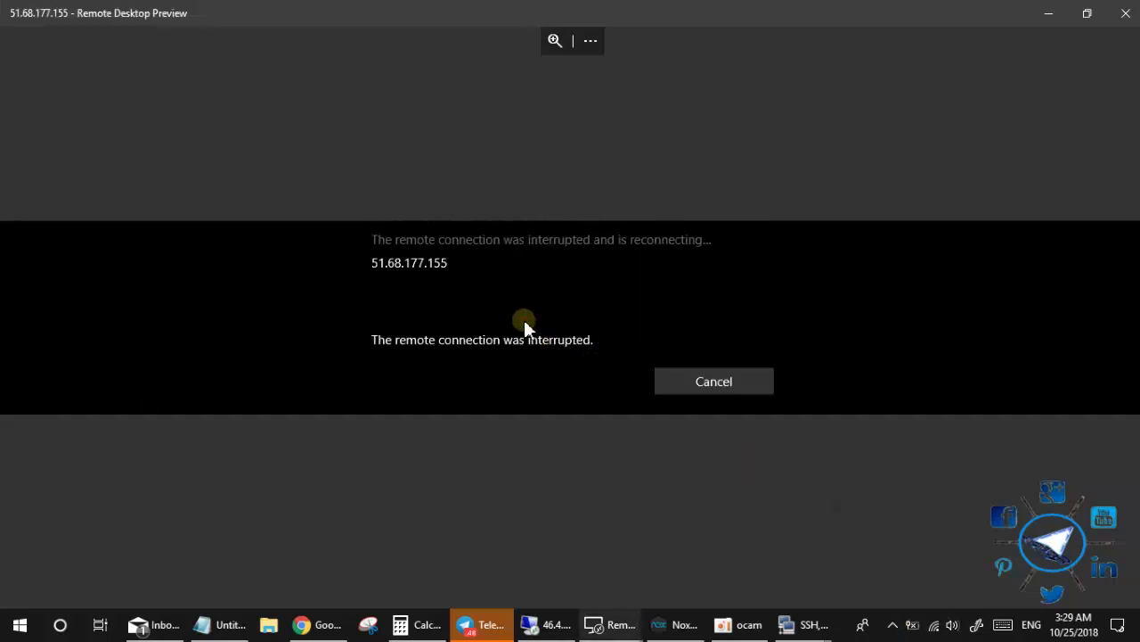
click(1087, 13)
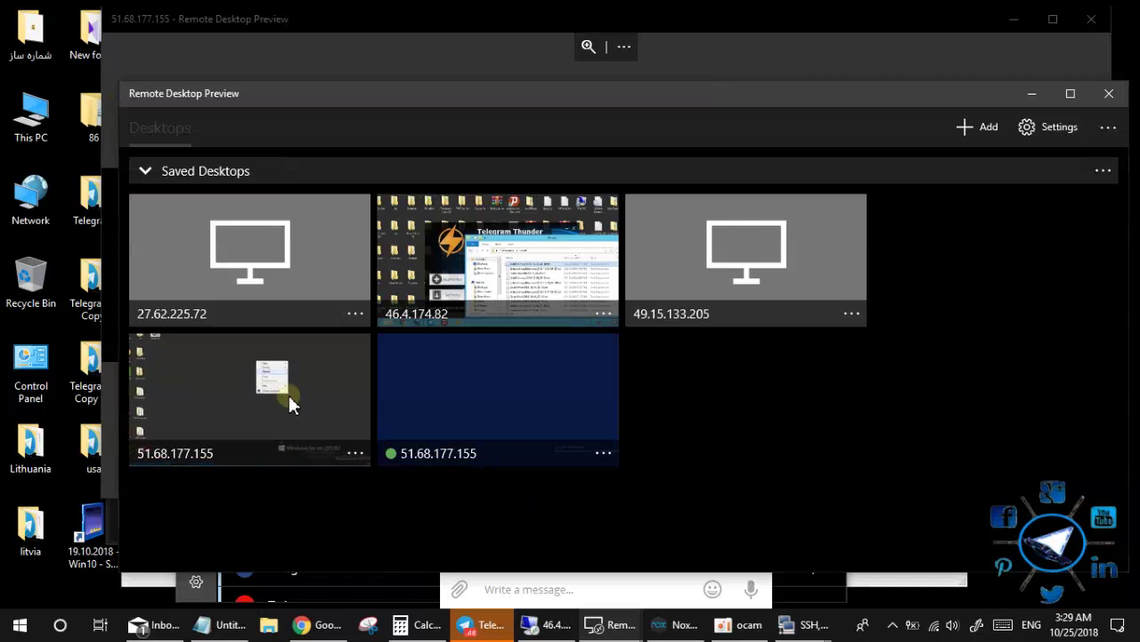
Reconnect to 51.68.177.155, cancelling the stalled attempt and retrying until the session returns.
click(574, 383)
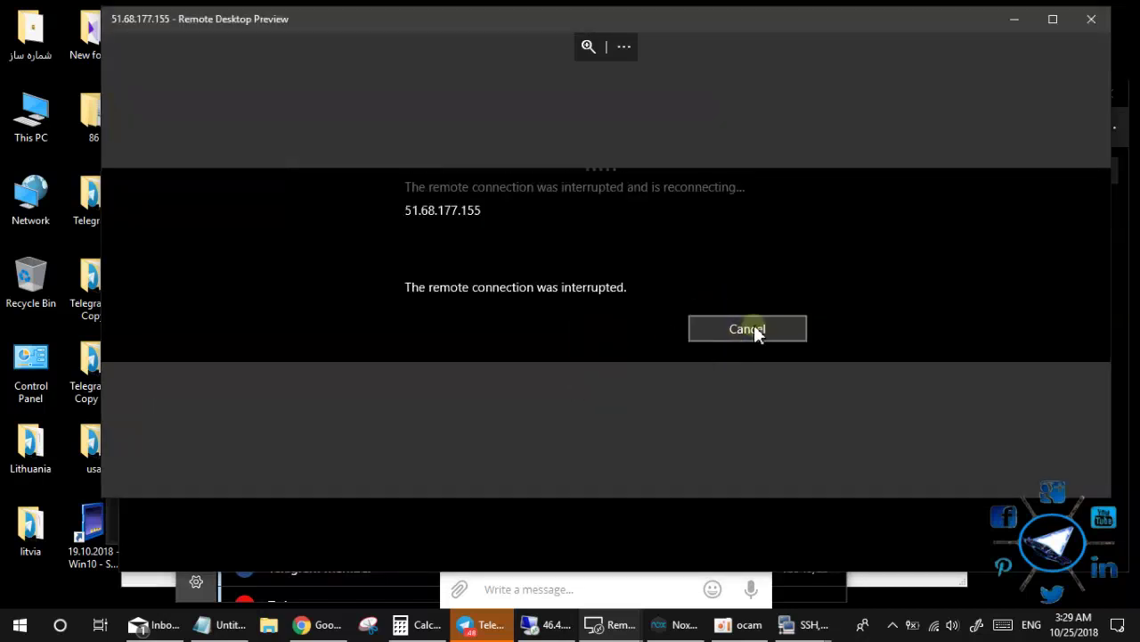
click(753, 324)
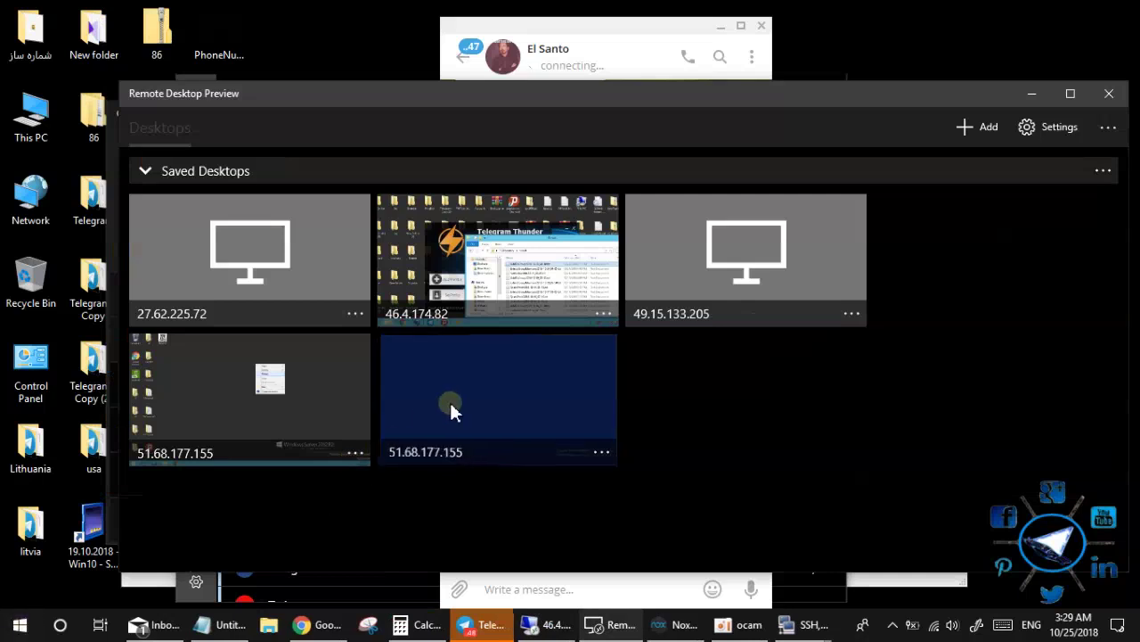
click(526, 429)
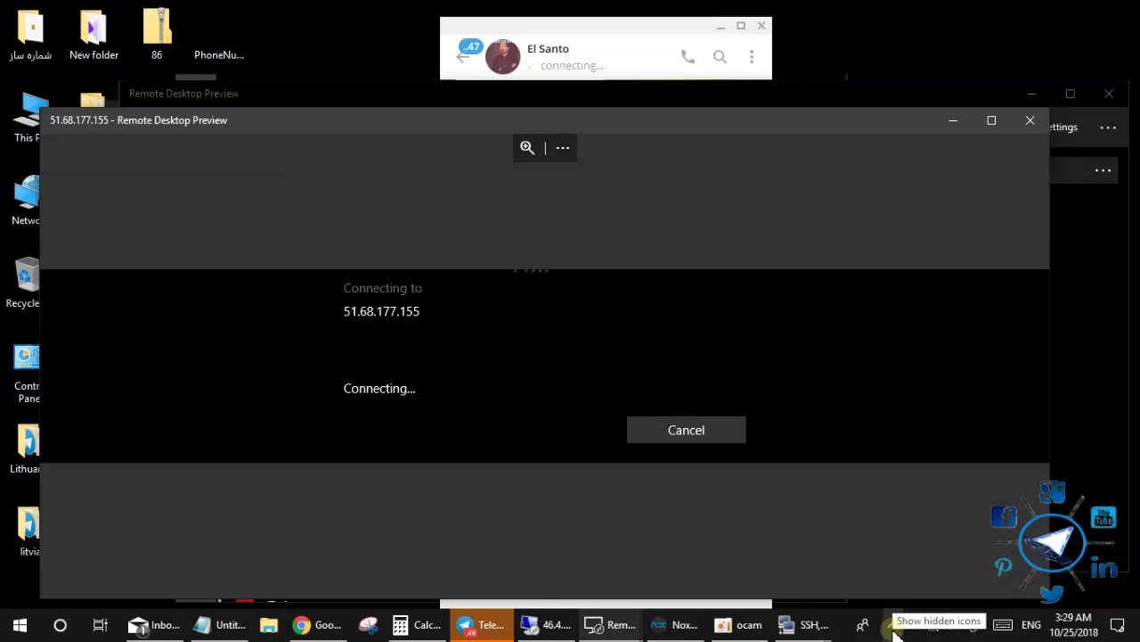
key(super)
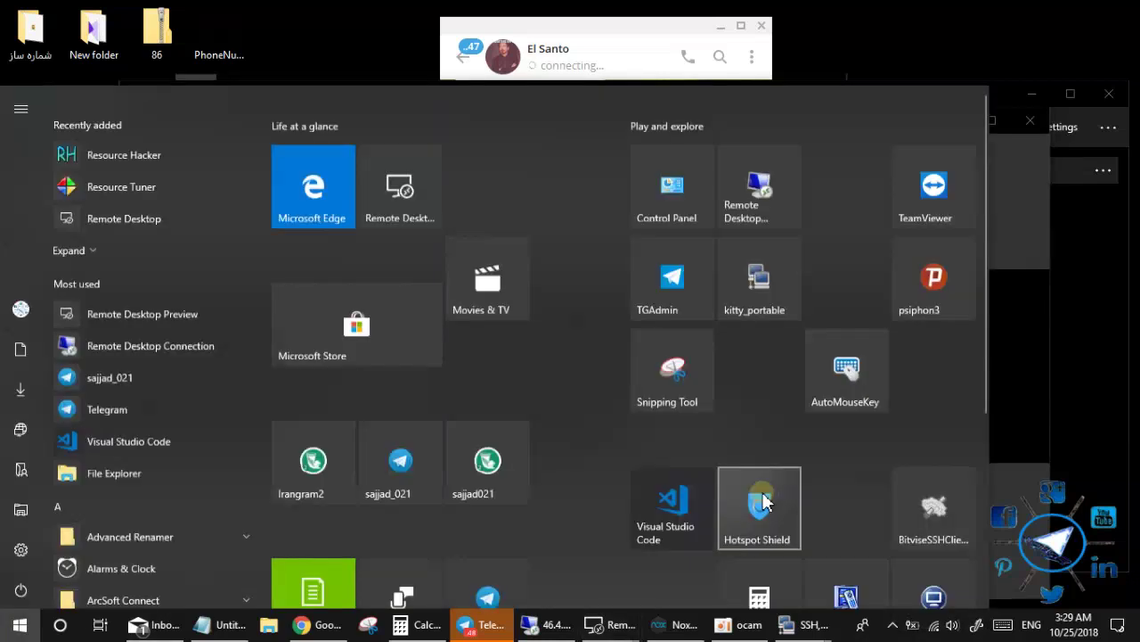
scroll(898, 516, down, 5)
click(942, 446)
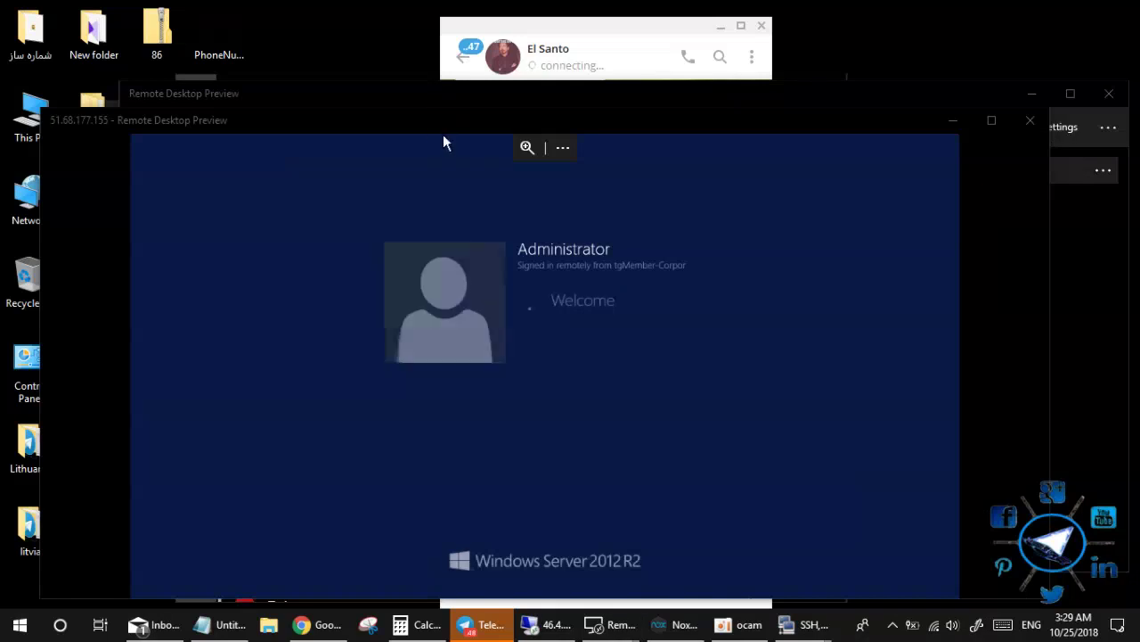
click(893, 624)
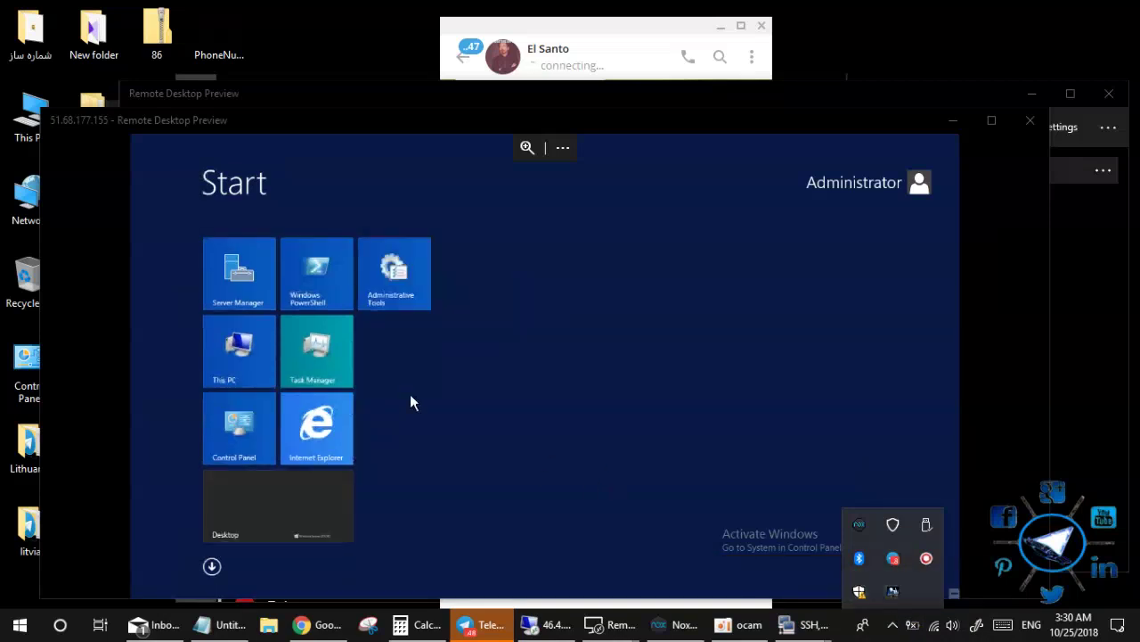
click(229, 533)
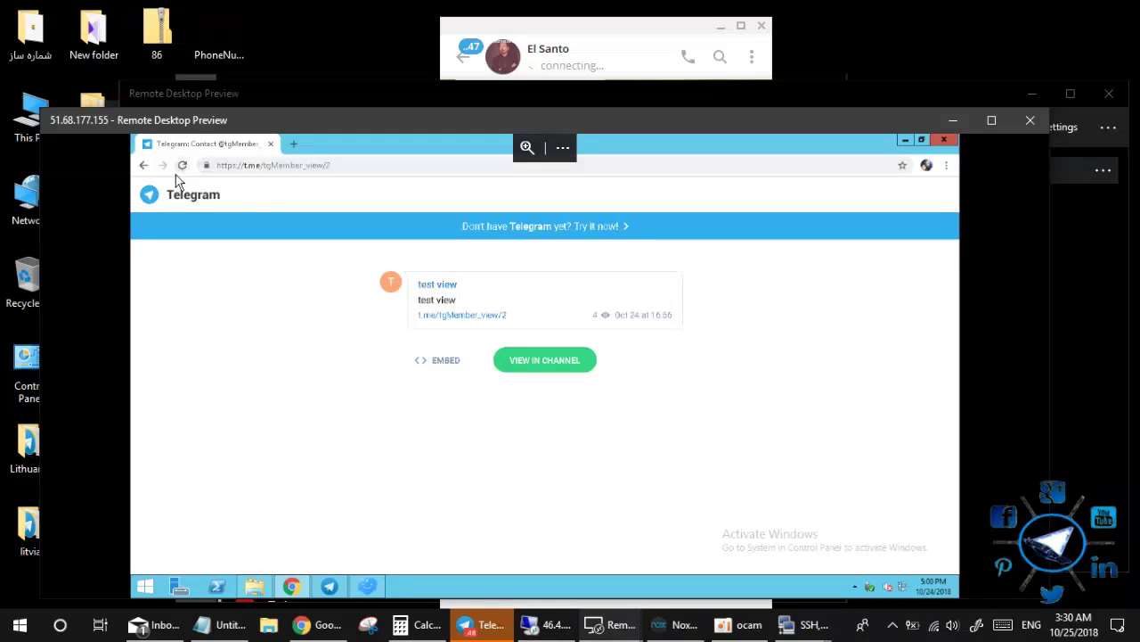
Launch the ipts app and open Task Manager from the taskbar menu.
click(19, 624)
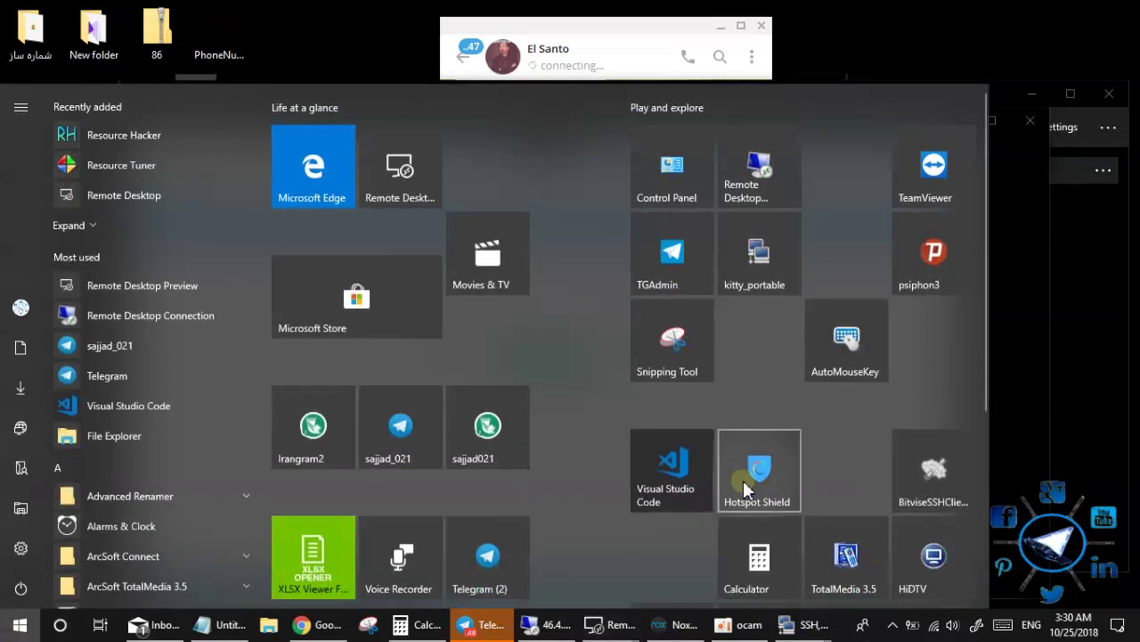
scroll(743, 480, down, 4)
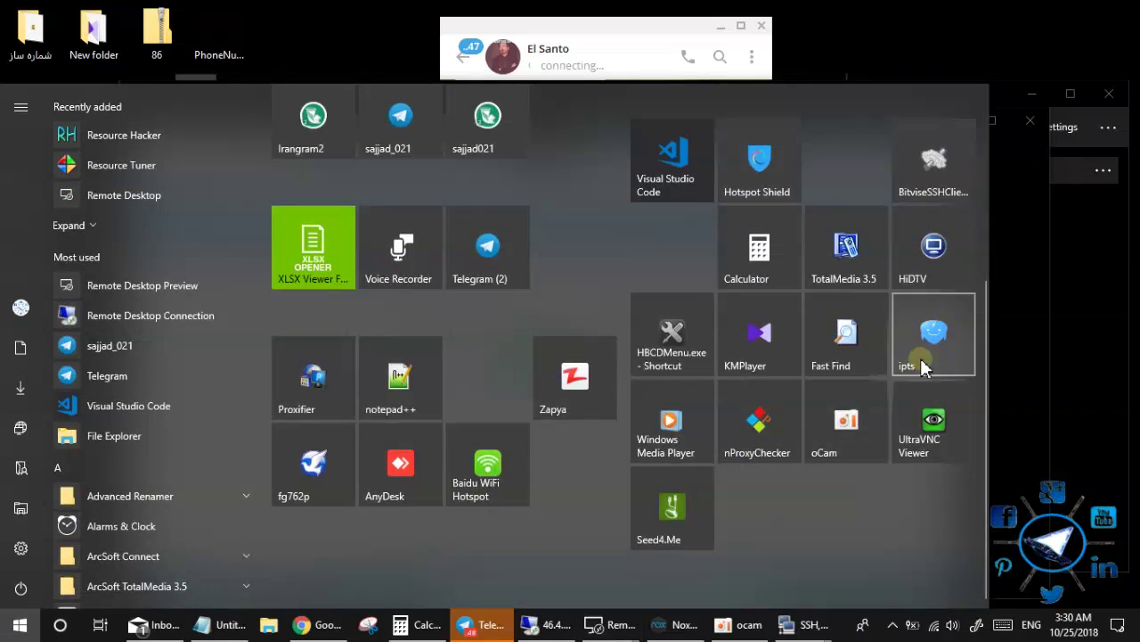
click(921, 358)
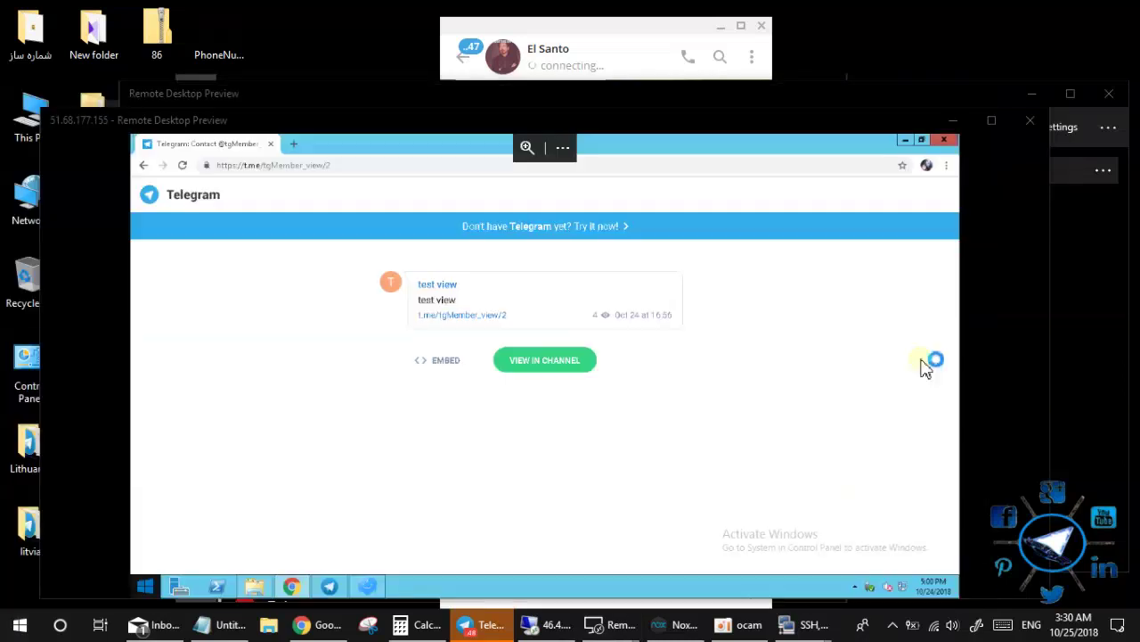
right_click(863, 628)
click(922, 546)
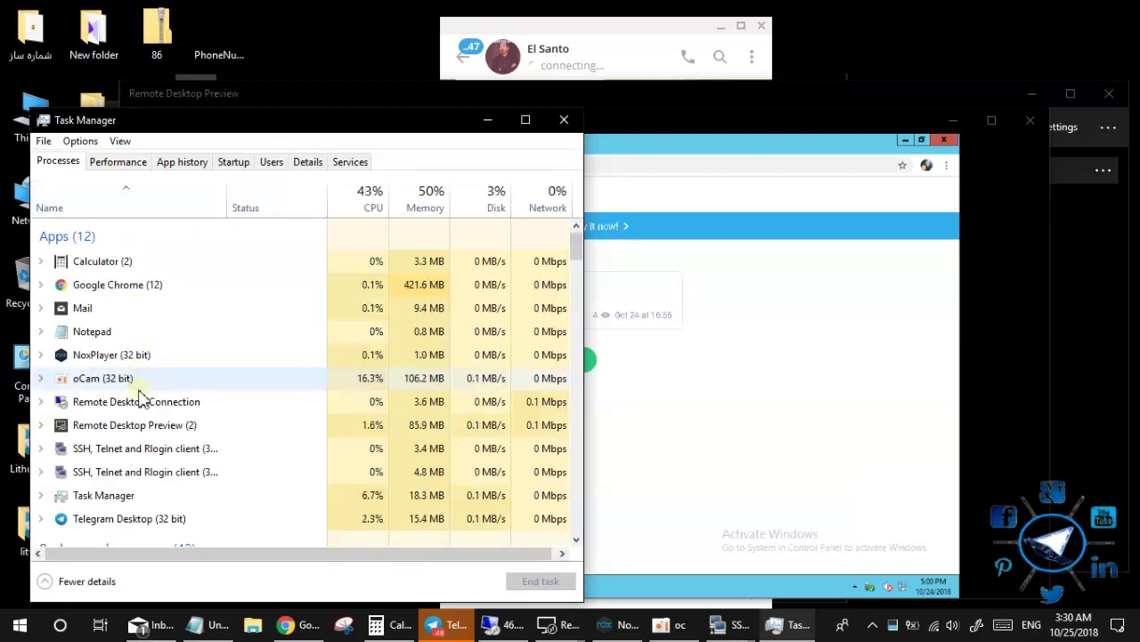
scroll(143, 392, down, 2)
scroll(142, 392, down, 1)
scroll(142, 396, down, 3)
scroll(143, 397, down, 3)
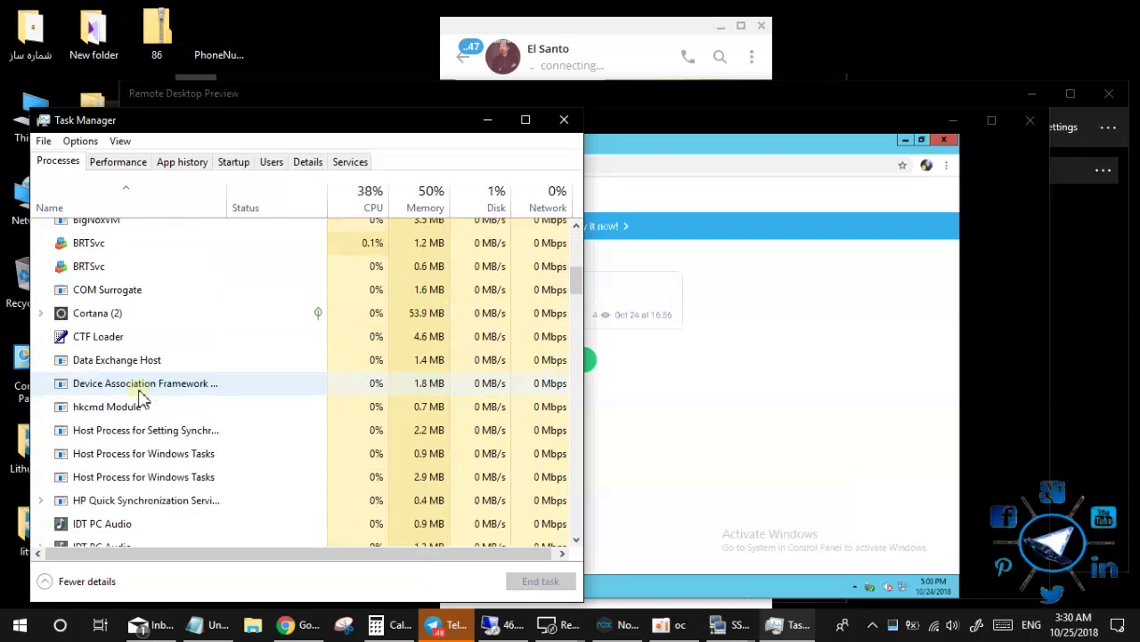
scroll(142, 397, down, 3)
scroll(143, 397, down, 2)
scroll(143, 396, down, 3)
scroll(143, 397, down, 3)
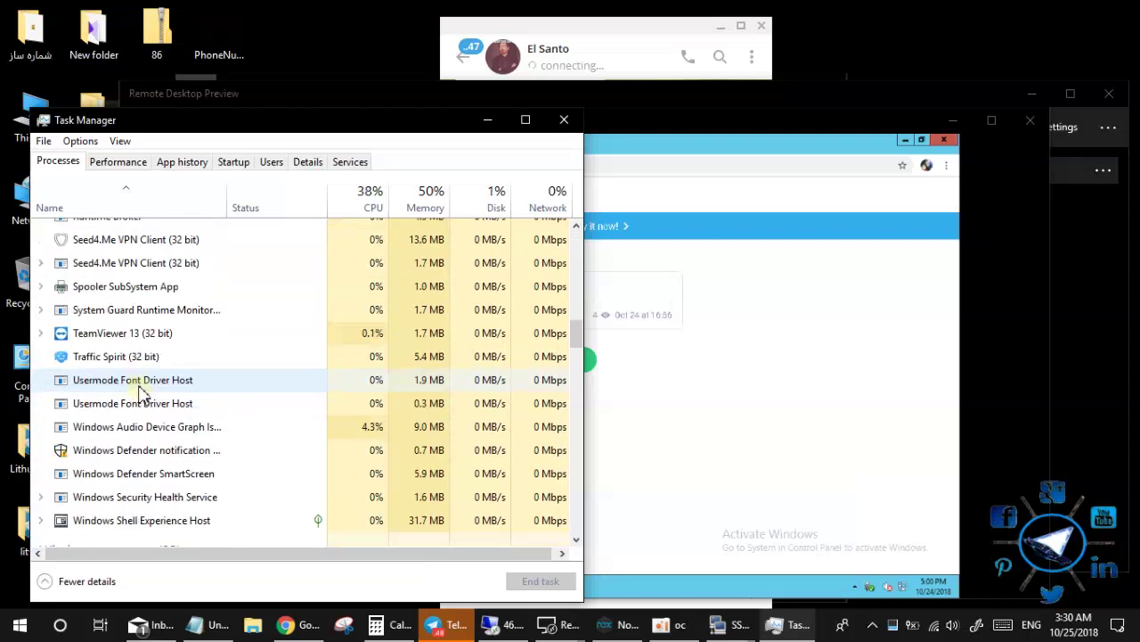
End the Traffic Spirit process and one Seed4.Me VPN Client process.
right_click(138, 357)
click(183, 372)
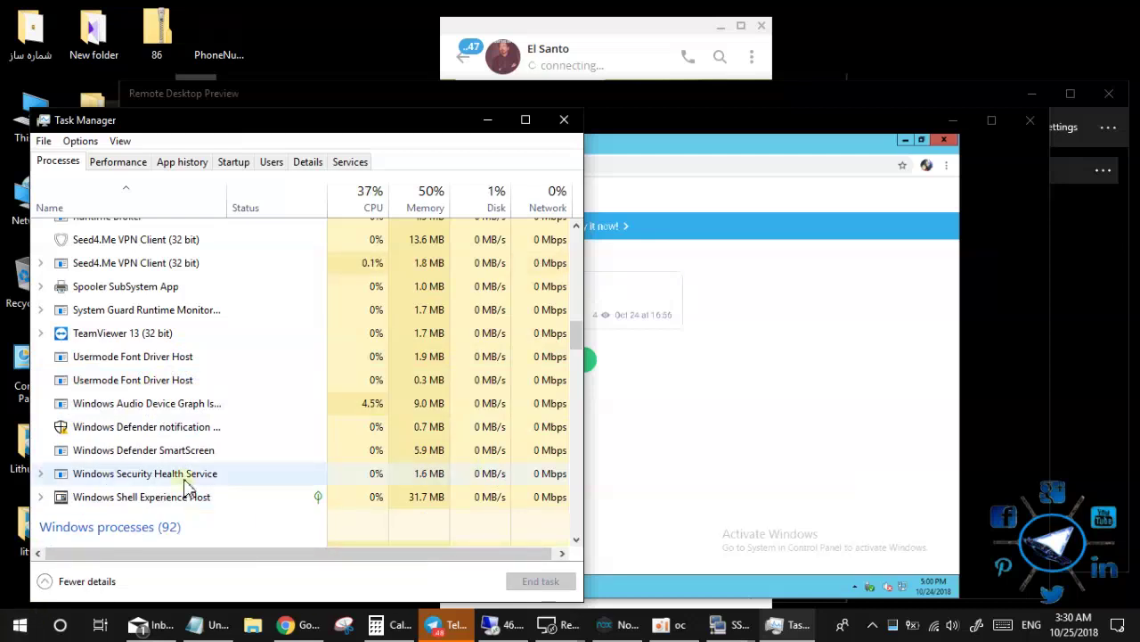
scroll(267, 446, down, 3)
scroll(267, 427, down, 3)
mouse_move(578, 352)
mouse_down()
mouse_move(579, 420)
mouse_move(575, 321)
mouse_up()
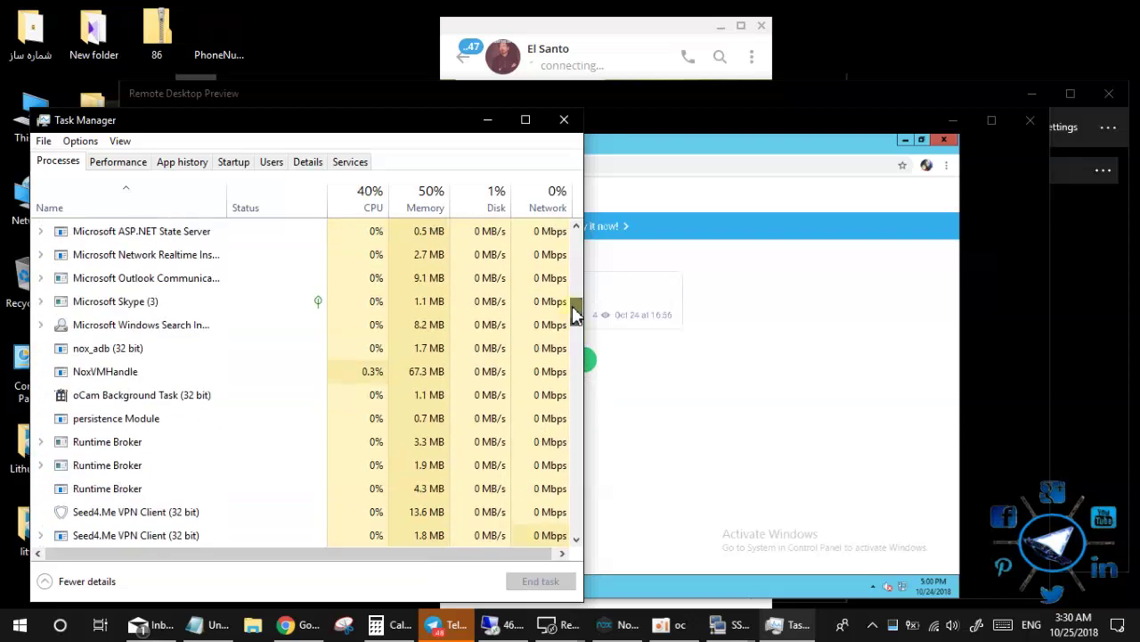
right_click(185, 404)
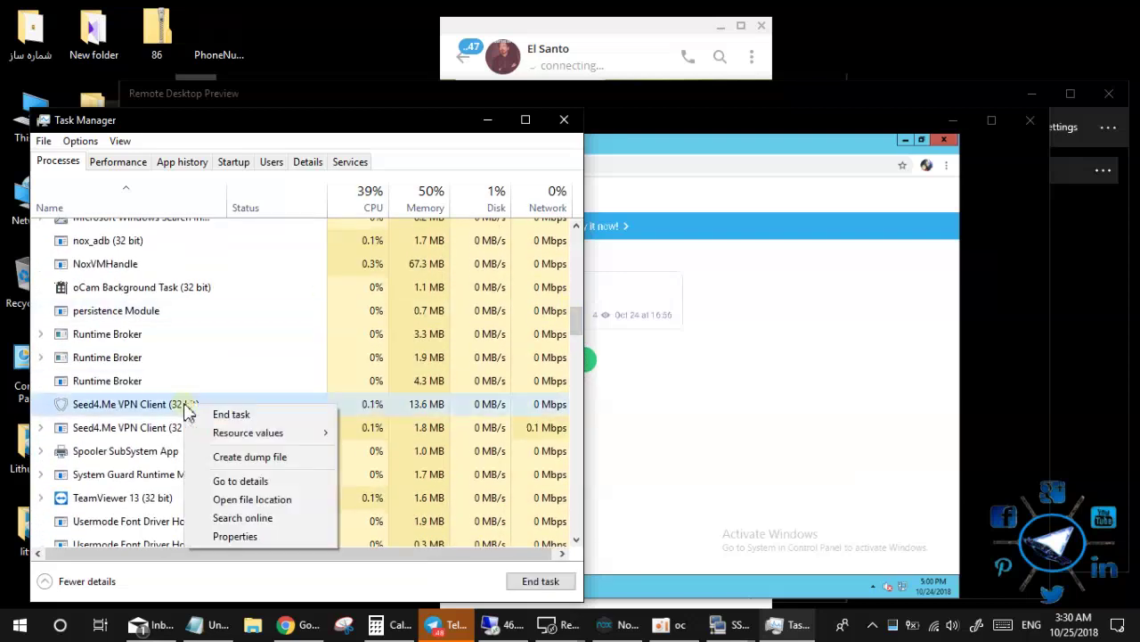
click(231, 415)
Launch Traffic Spirit from Start and reopen its window from the tray.
click(20, 624)
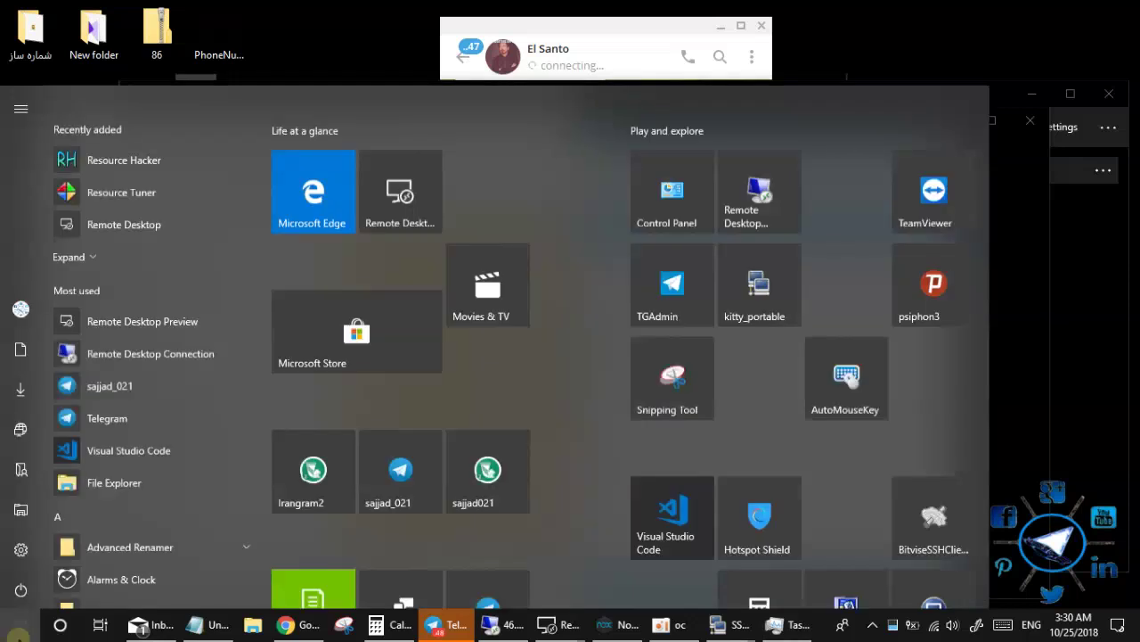
scroll(627, 515, down, 3)
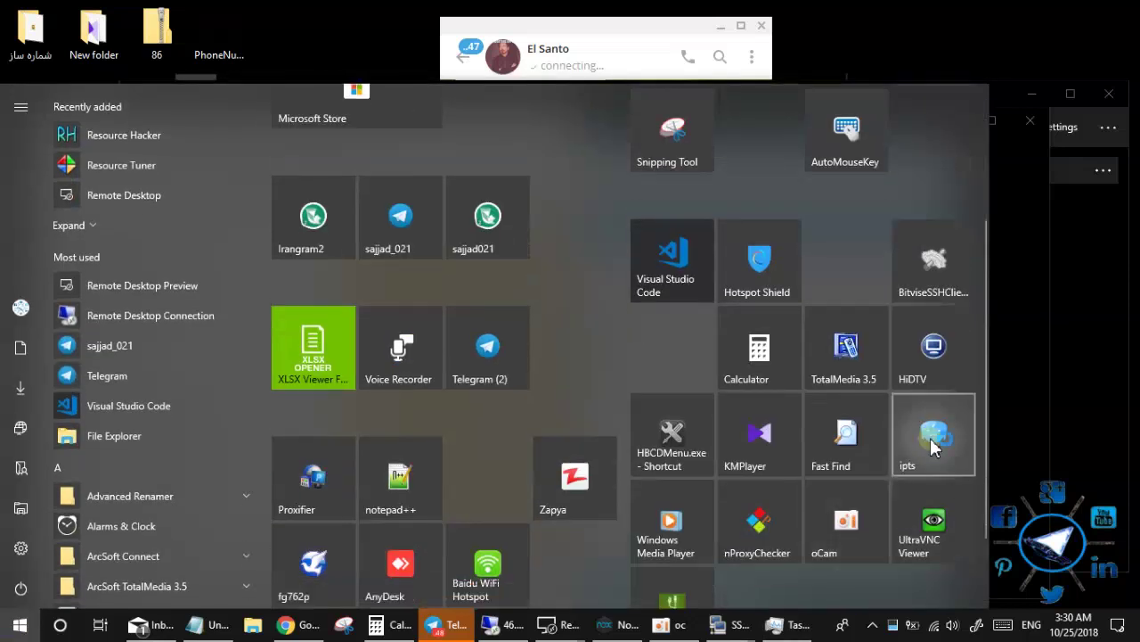
click(934, 481)
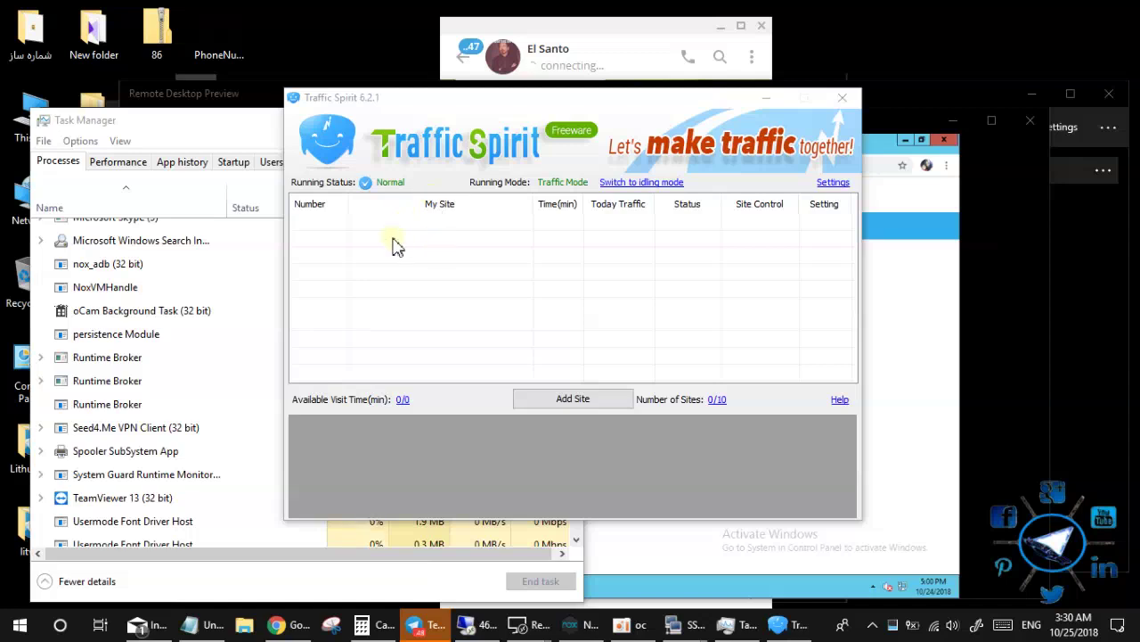
click(246, 116)
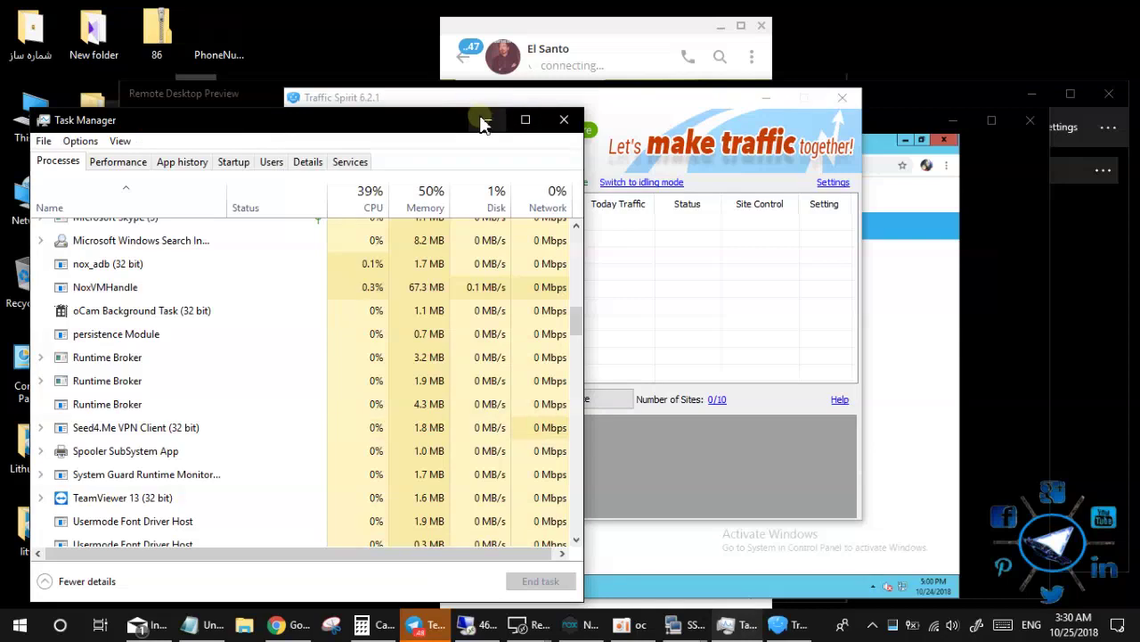
key(Escape)
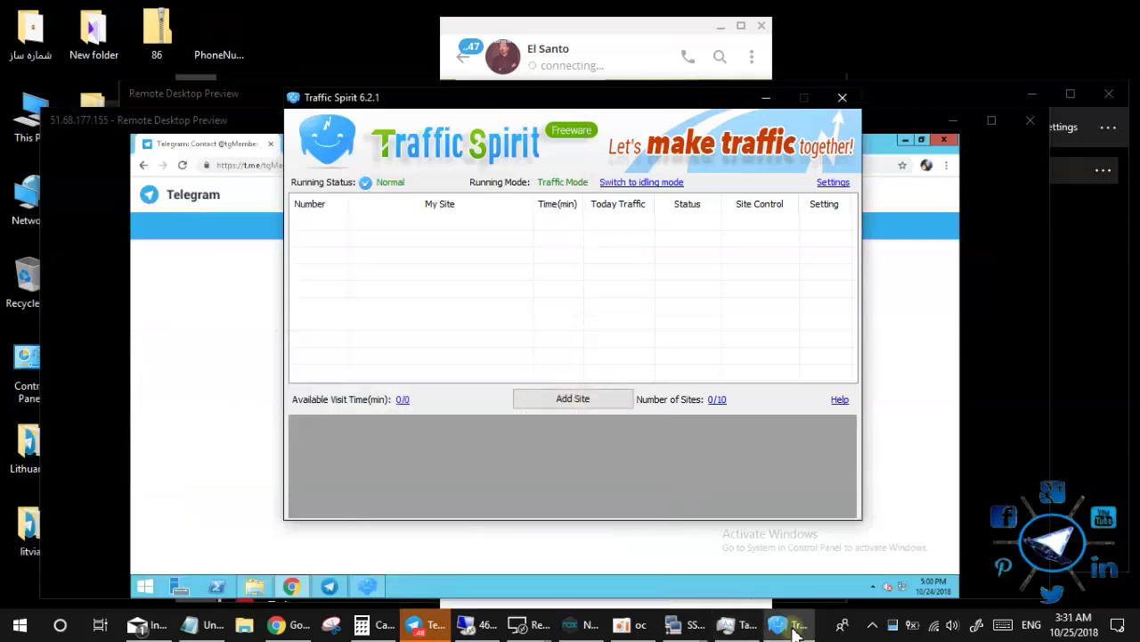
click(792, 625)
click(795, 628)
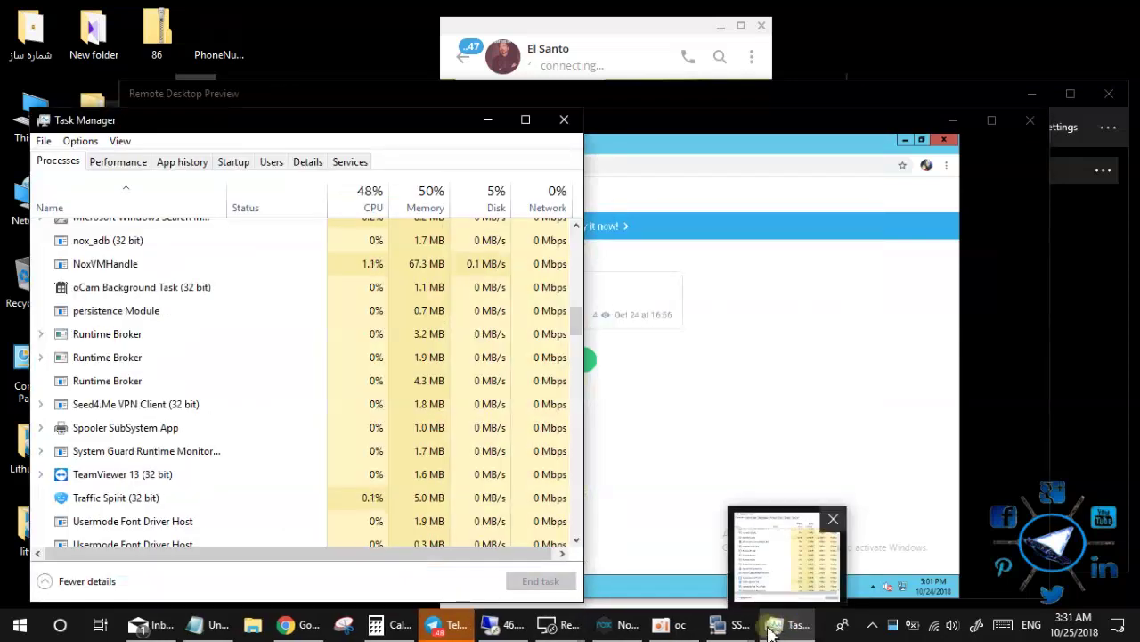
click(893, 624)
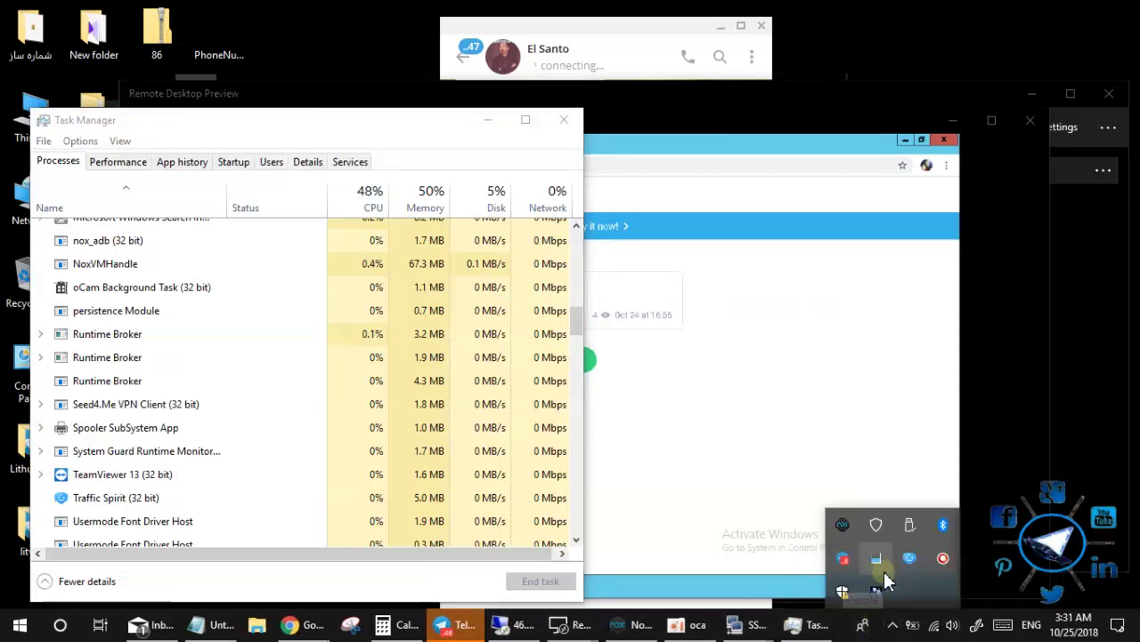
double_click(876, 591)
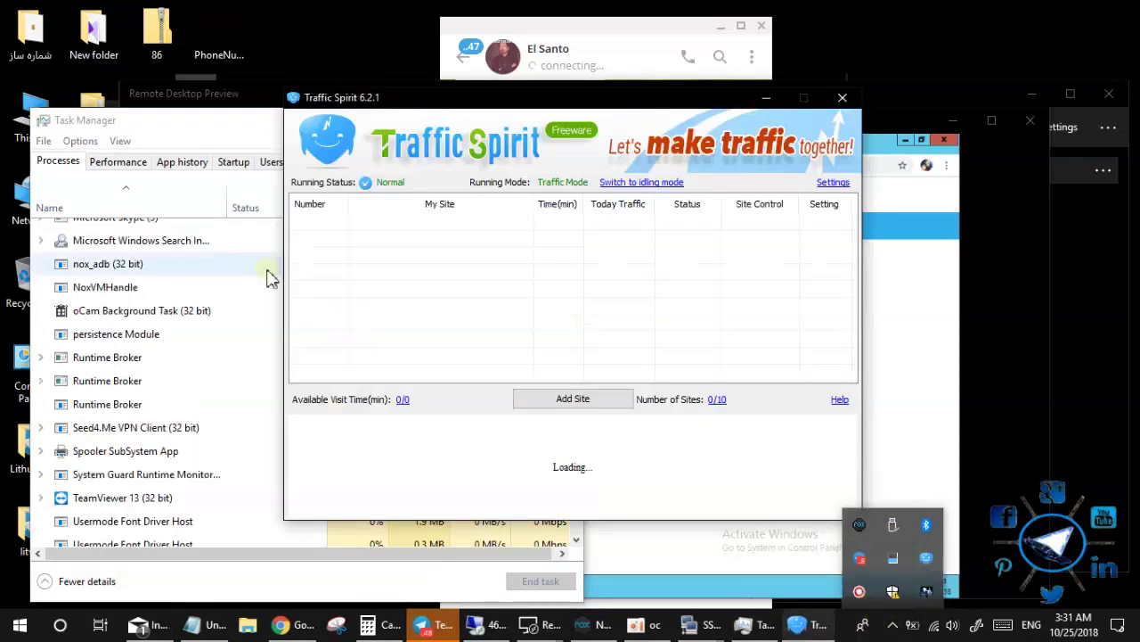
Stop the Seed4.Me Service in Task Manager's Services list, then hide Task Manager.
click(197, 120)
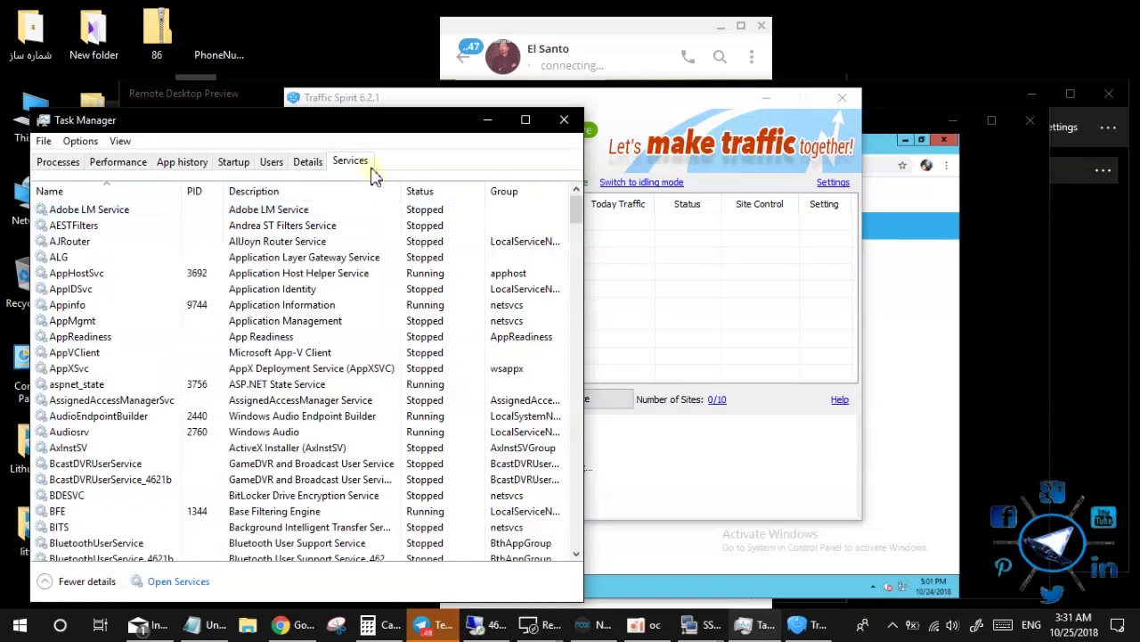
click(189, 322)
key(s)
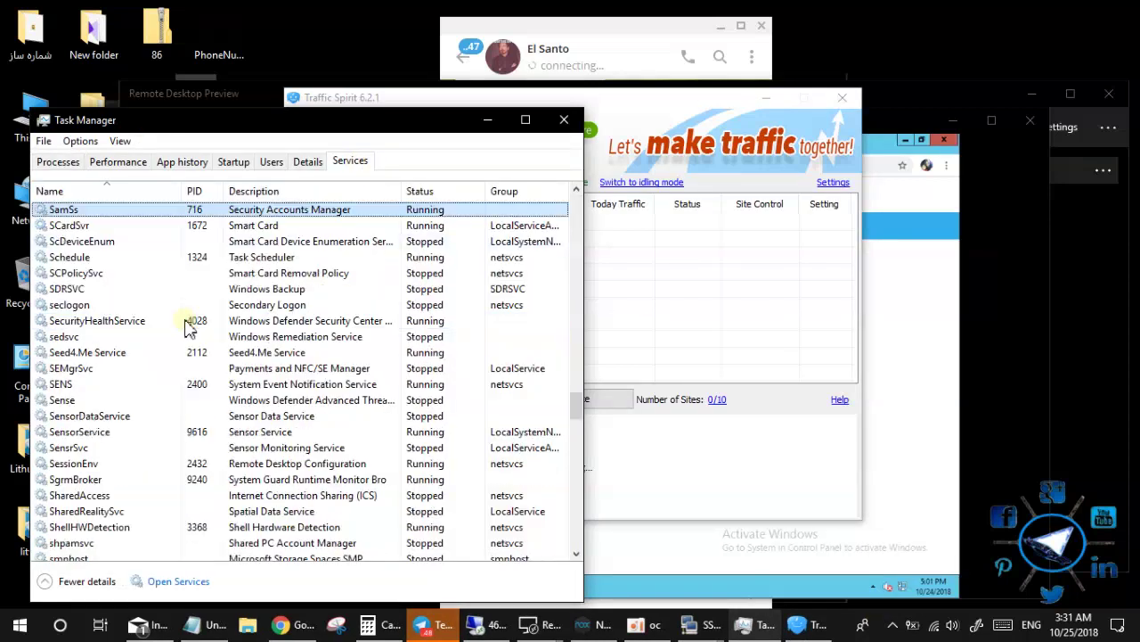
click(80, 352)
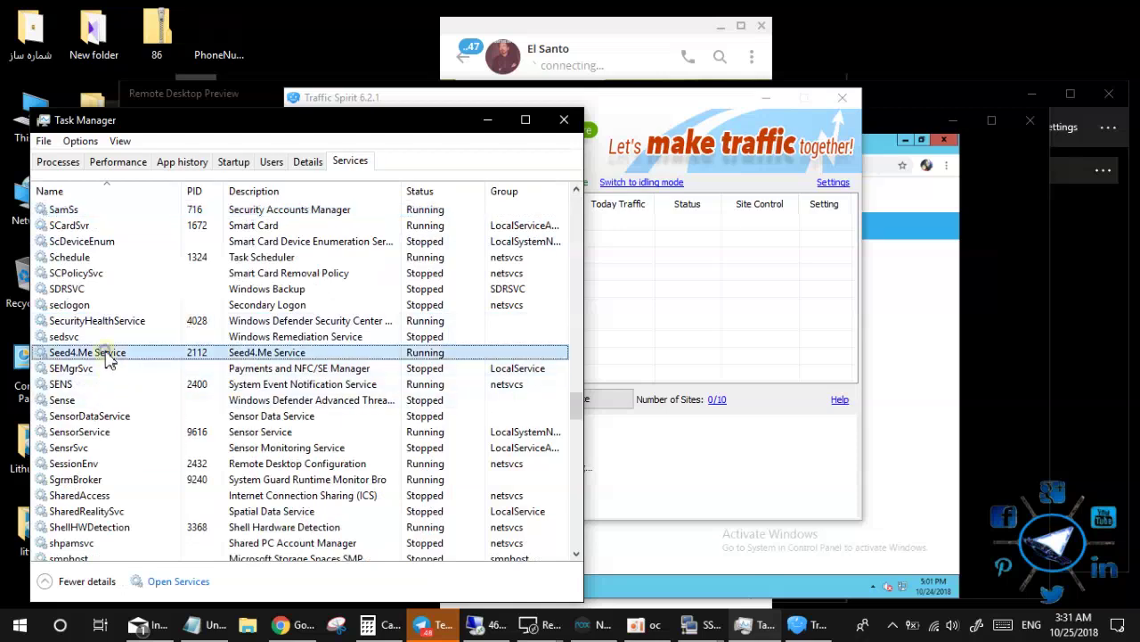
right_click(98, 353)
click(143, 379)
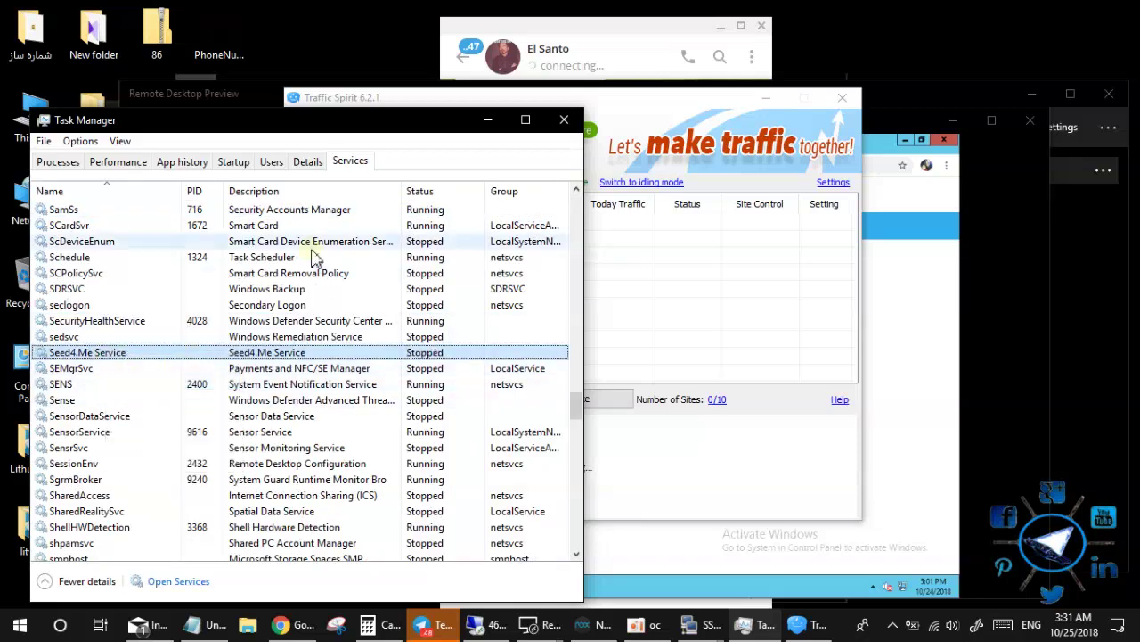
click(487, 121)
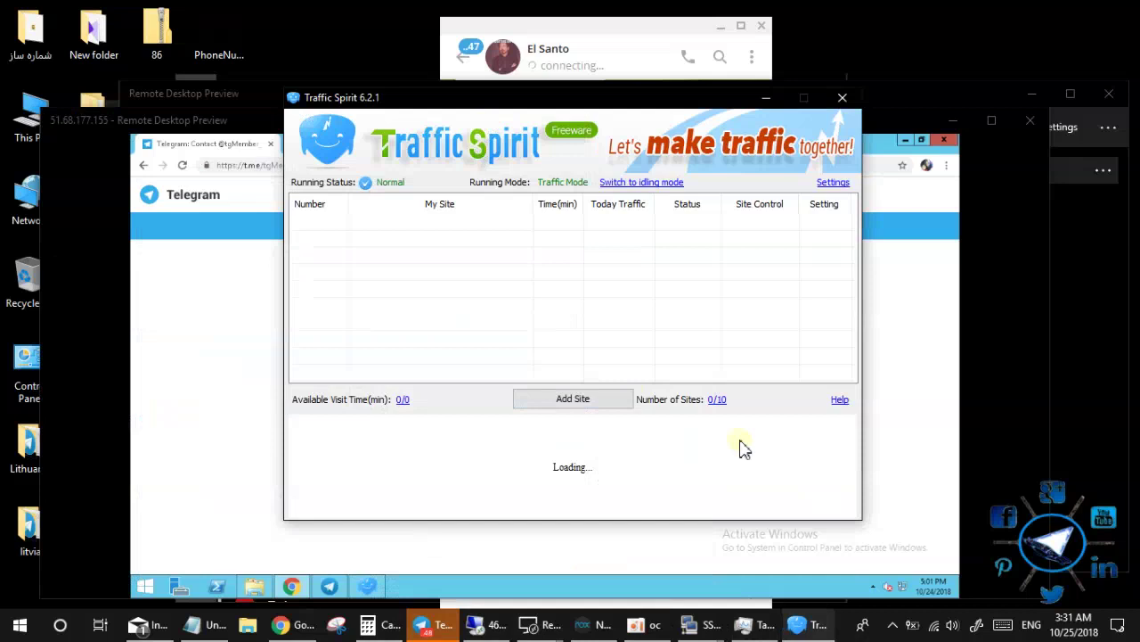
Dismiss the out-of-visiting-time messages and the new version notice.
click(573, 398)
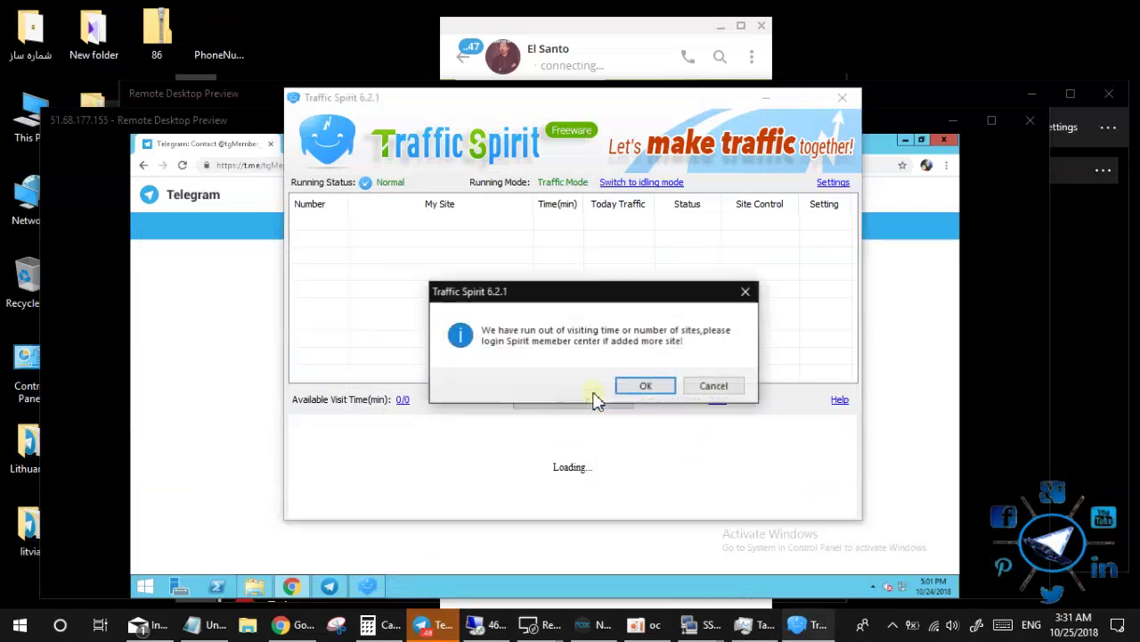
click(645, 384)
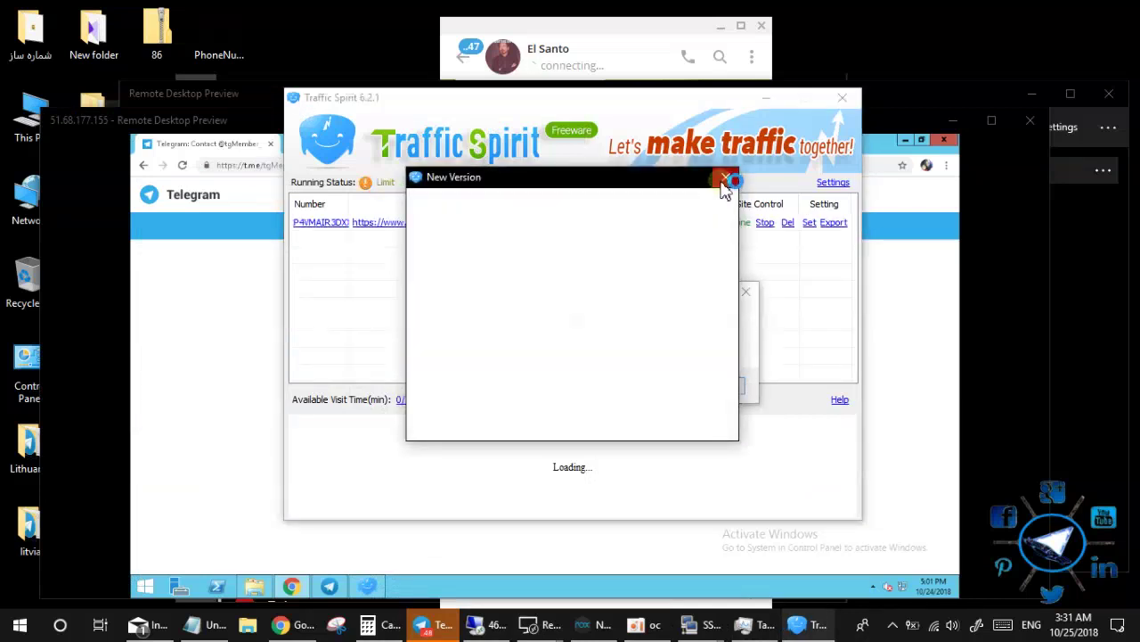
click(726, 180)
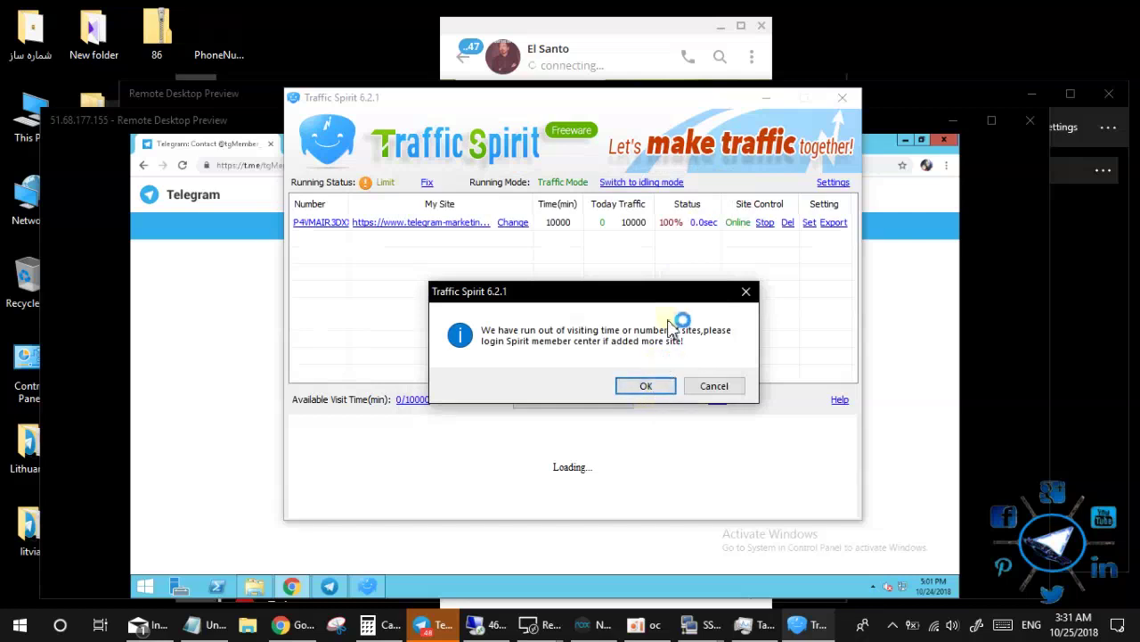
click(714, 385)
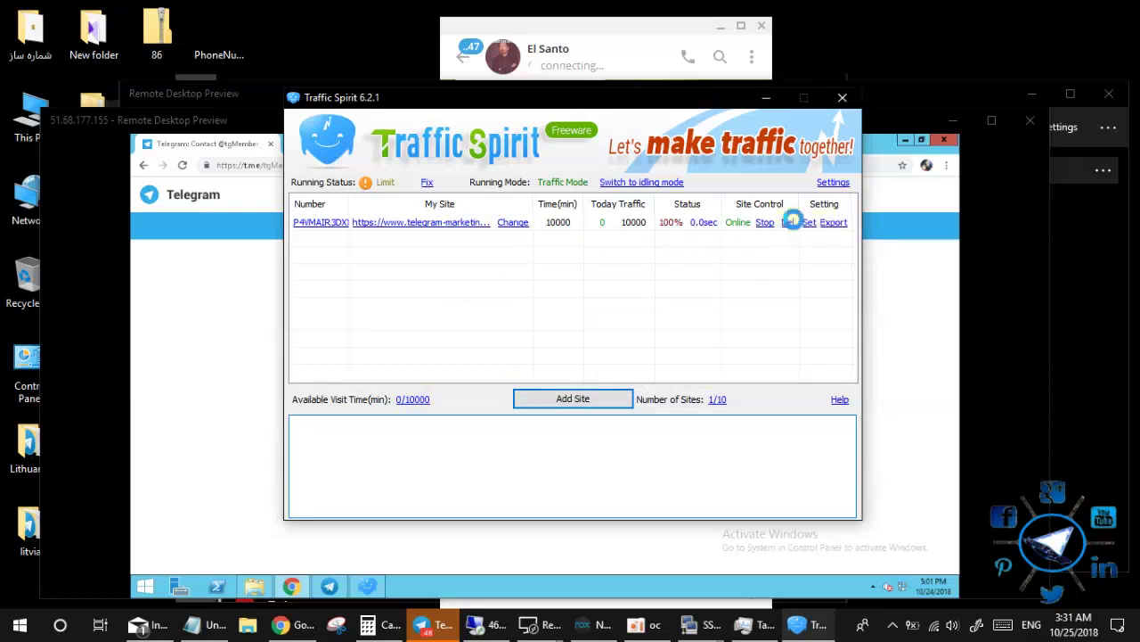
Delete the existing site task and minimize Traffic Spirit.
click(793, 222)
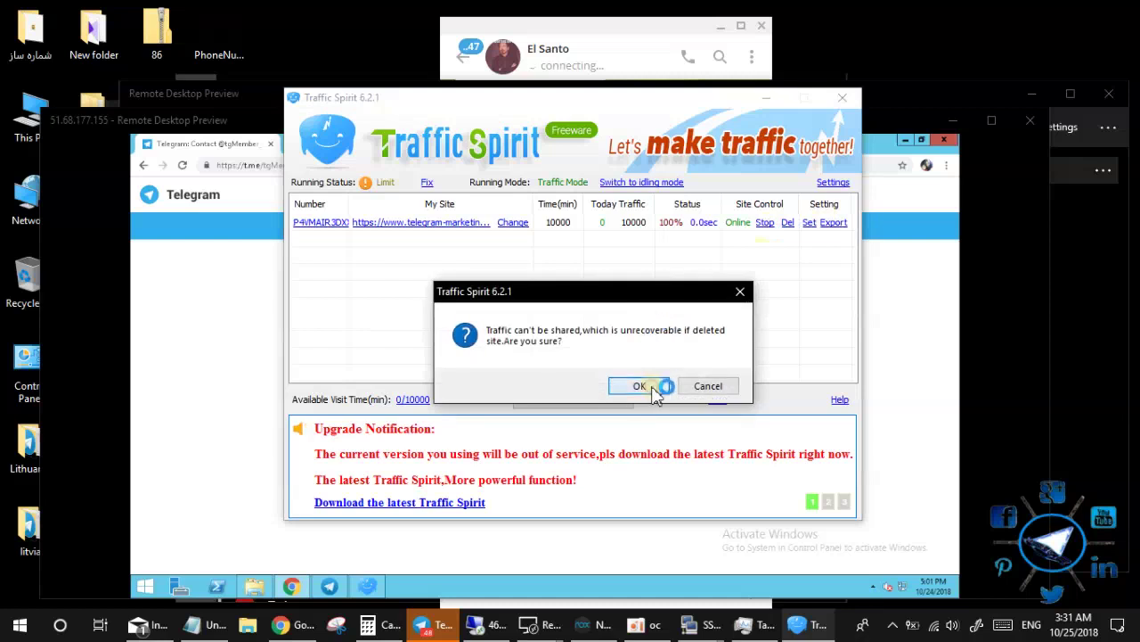
click(639, 386)
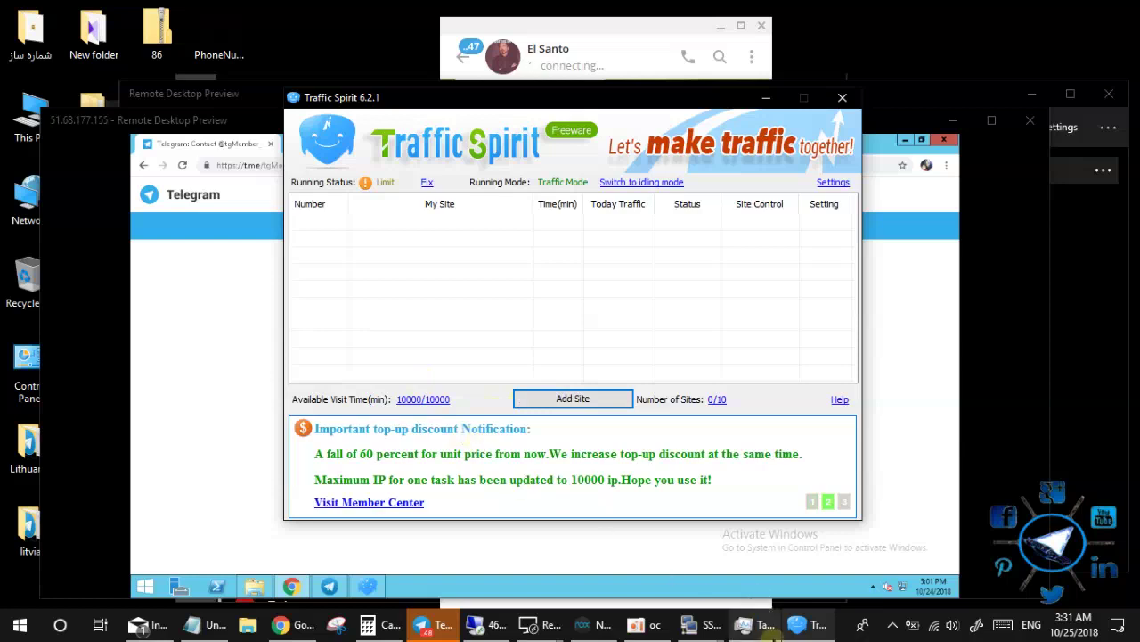
click(757, 624)
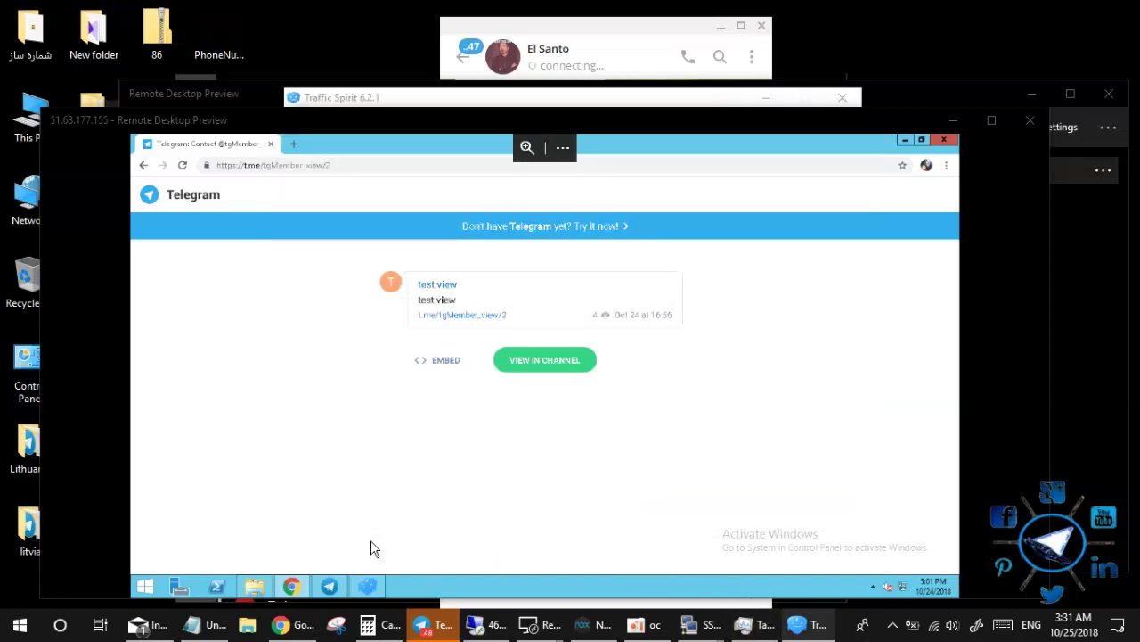
mouse_move(367, 585)
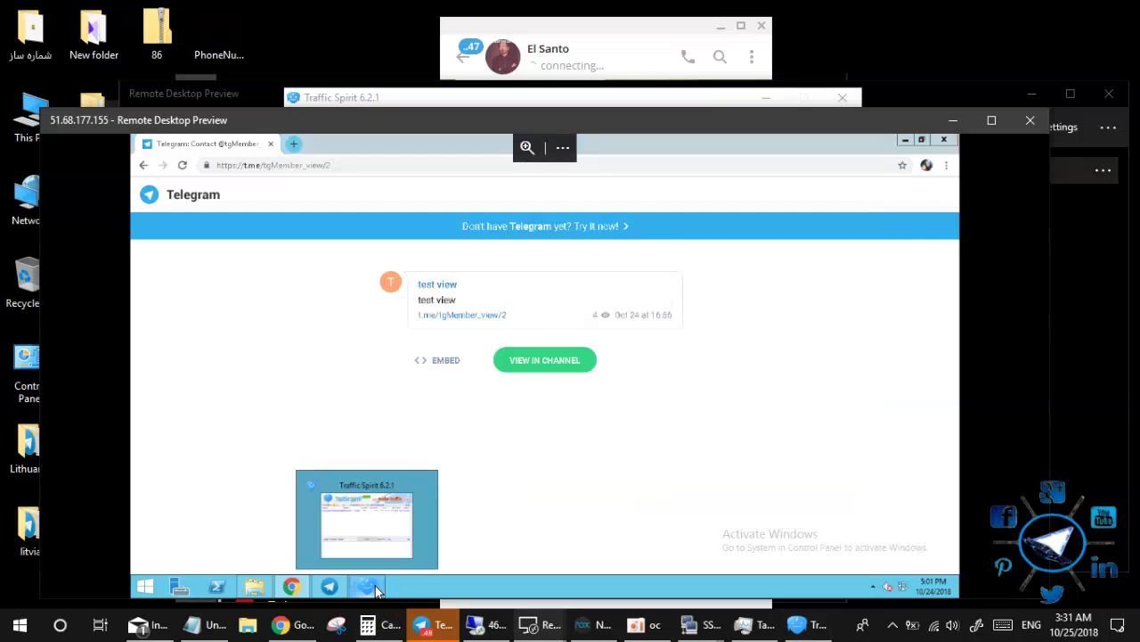
Export the remote tgMember_view/2 task's settings to the clipboard, then switch to local Traffic Spirit.
click(389, 521)
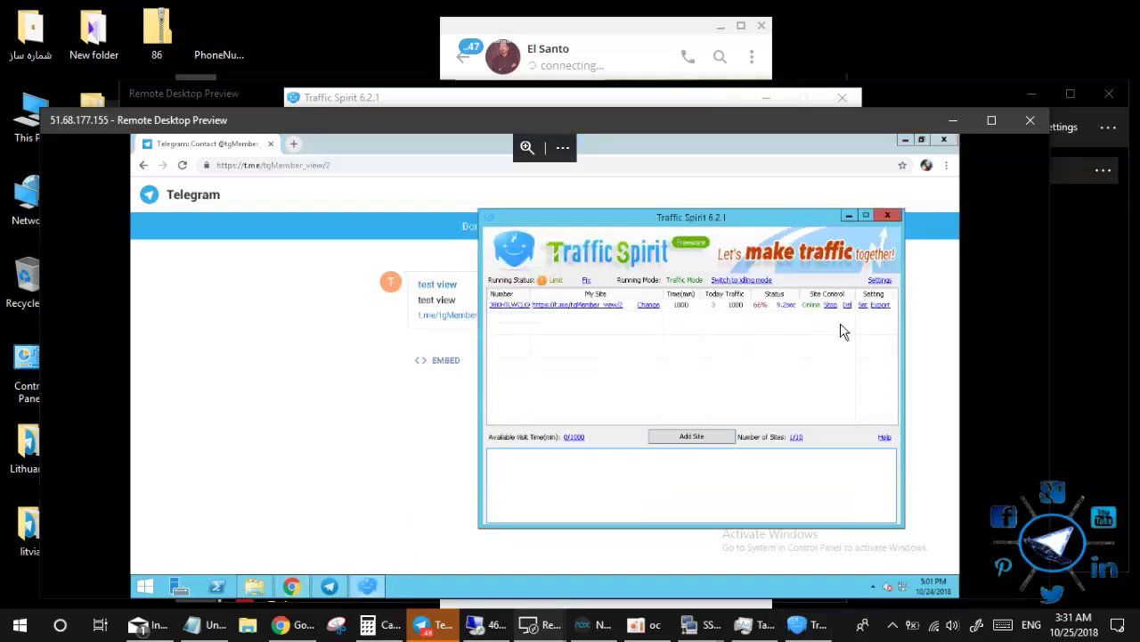
click(887, 306)
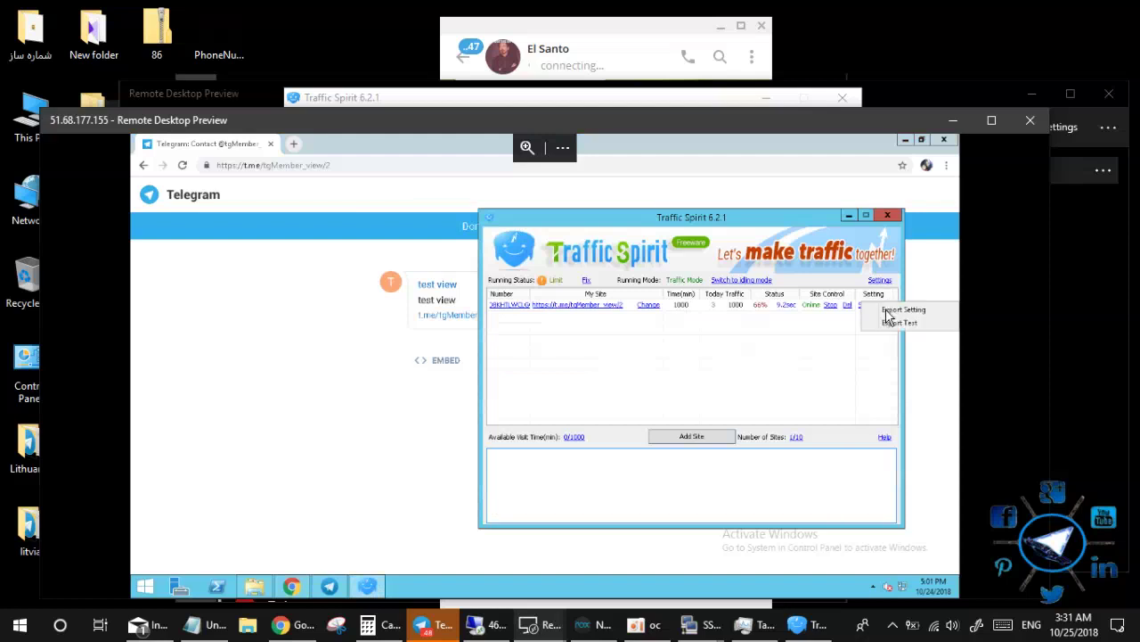
click(895, 310)
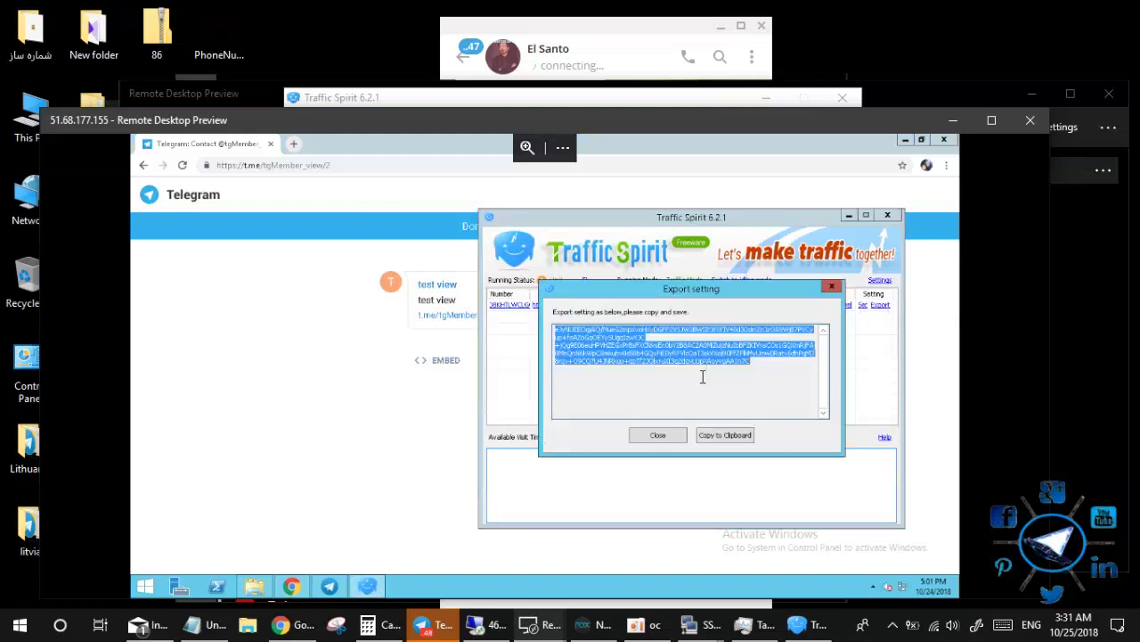
click(723, 435)
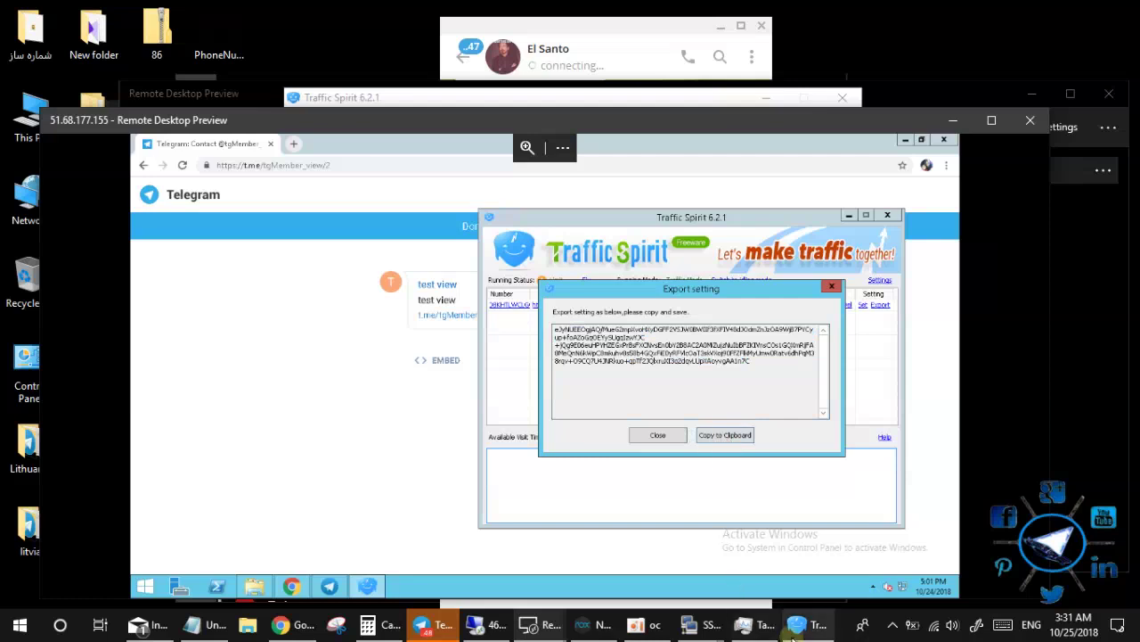
click(807, 624)
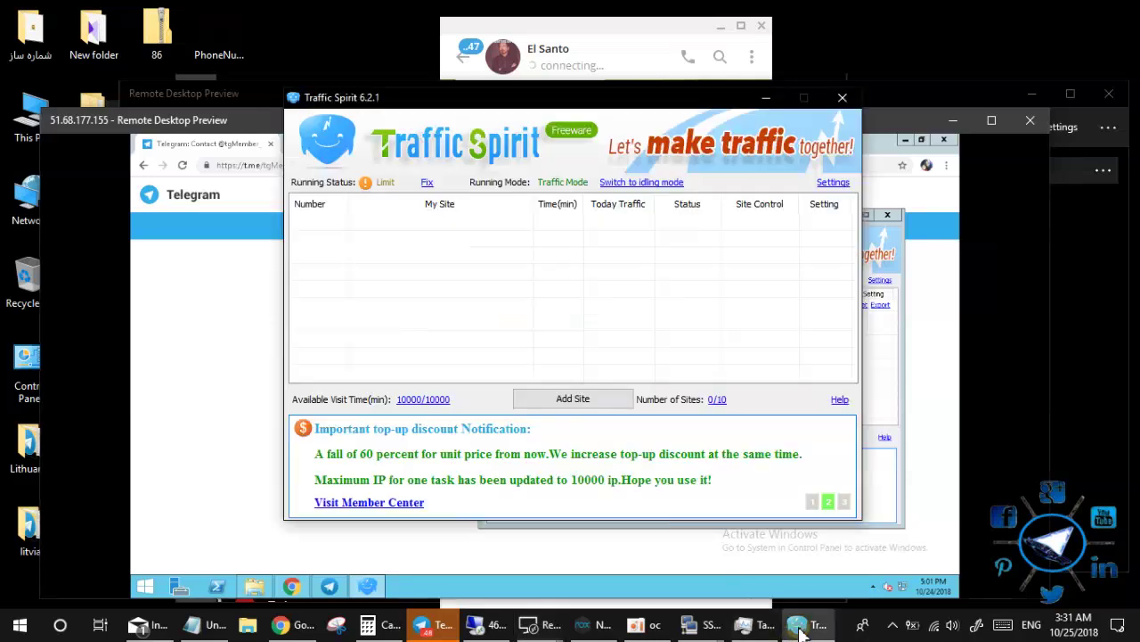
Paste the copied code into a new site's Import Setting, then dismiss the 'Fail to import data' error.
click(588, 397)
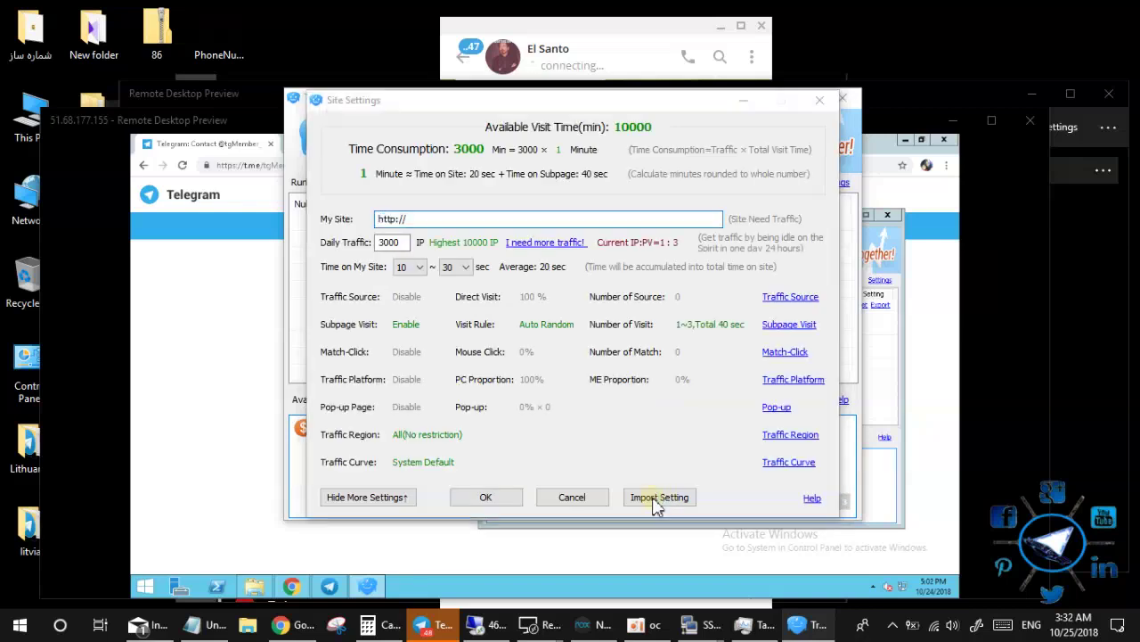
click(659, 497)
right_click(529, 308)
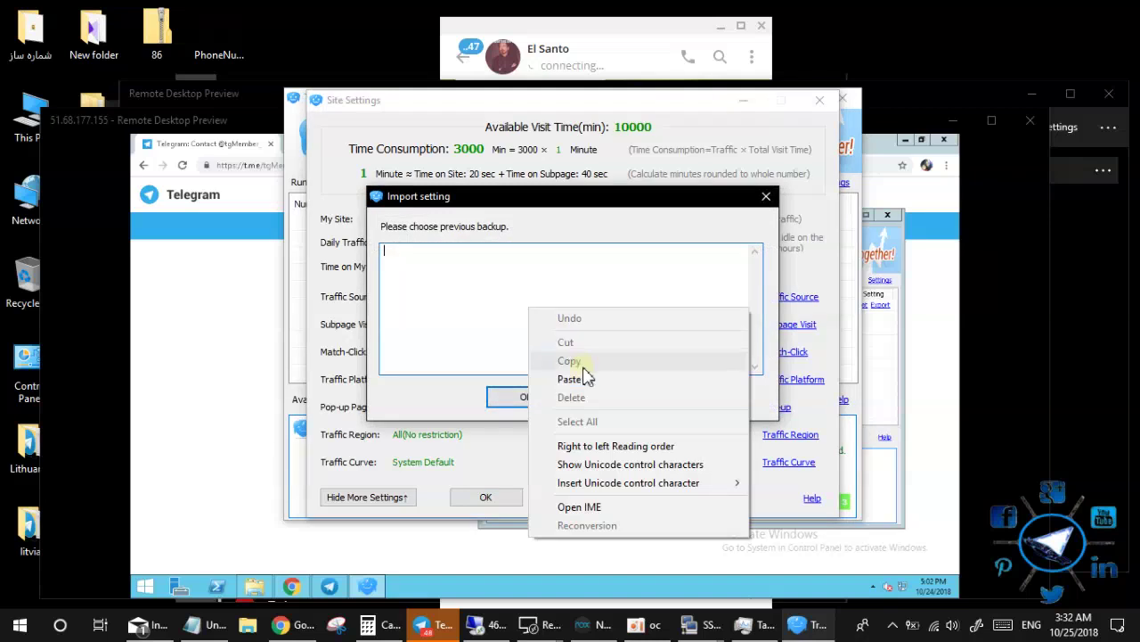
click(570, 376)
click(526, 397)
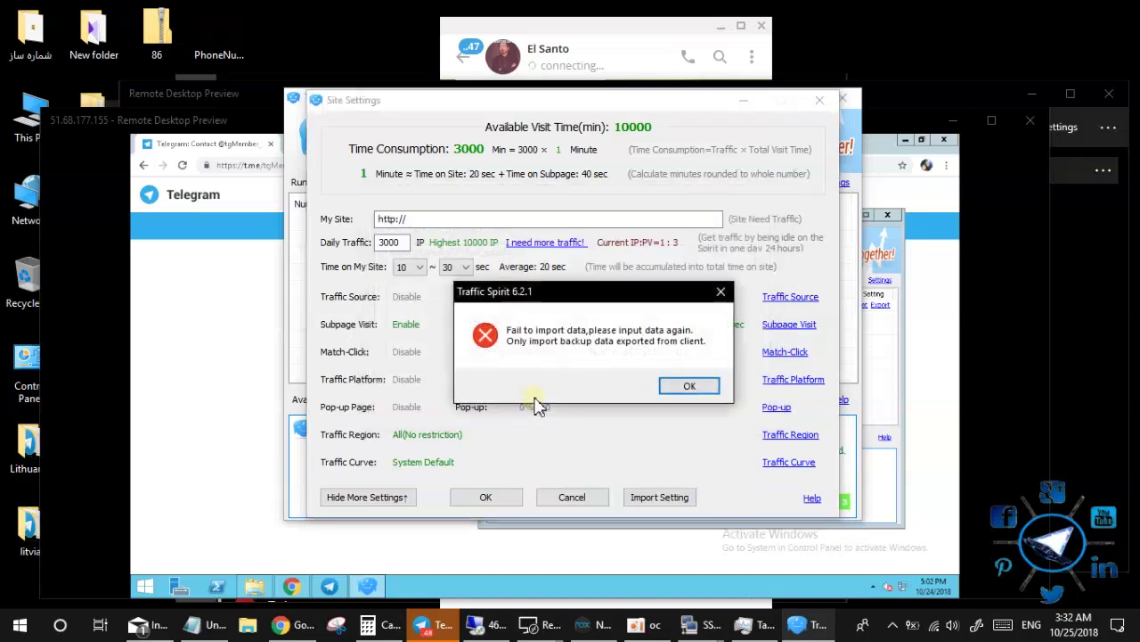
click(689, 385)
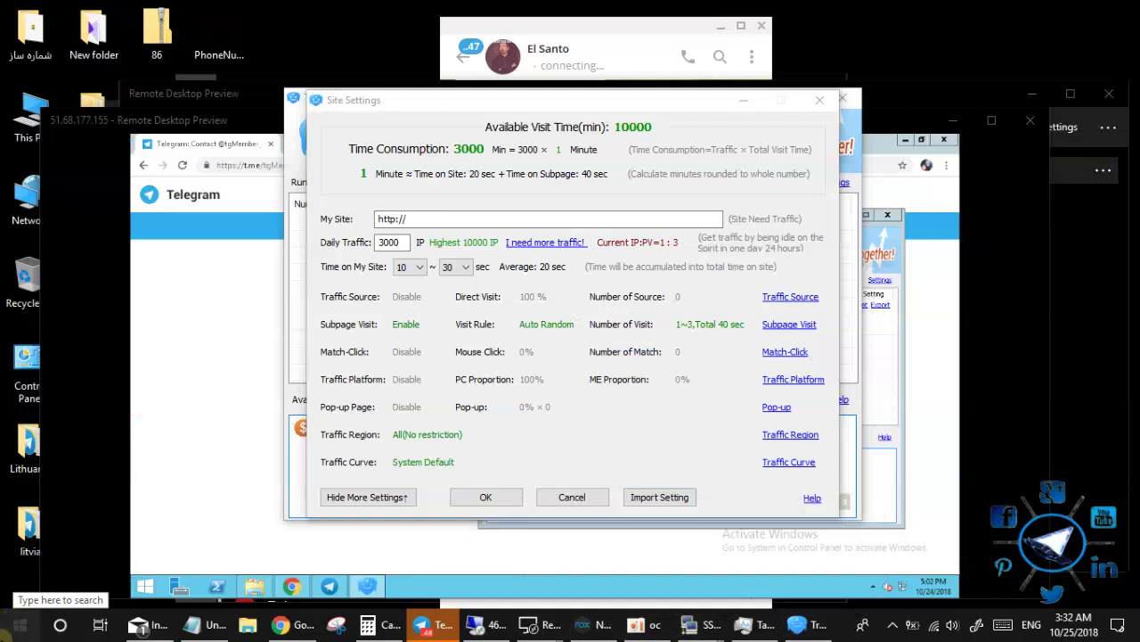
Launch Remote Desktop Connection and close the extra preview window.
click(13, 629)
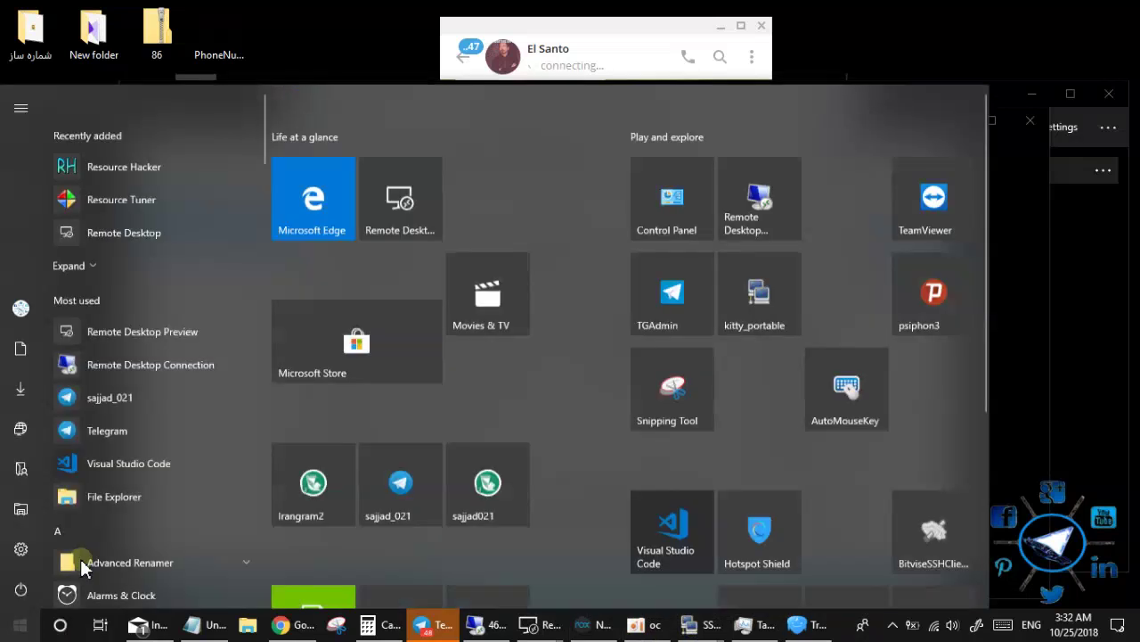
click(756, 187)
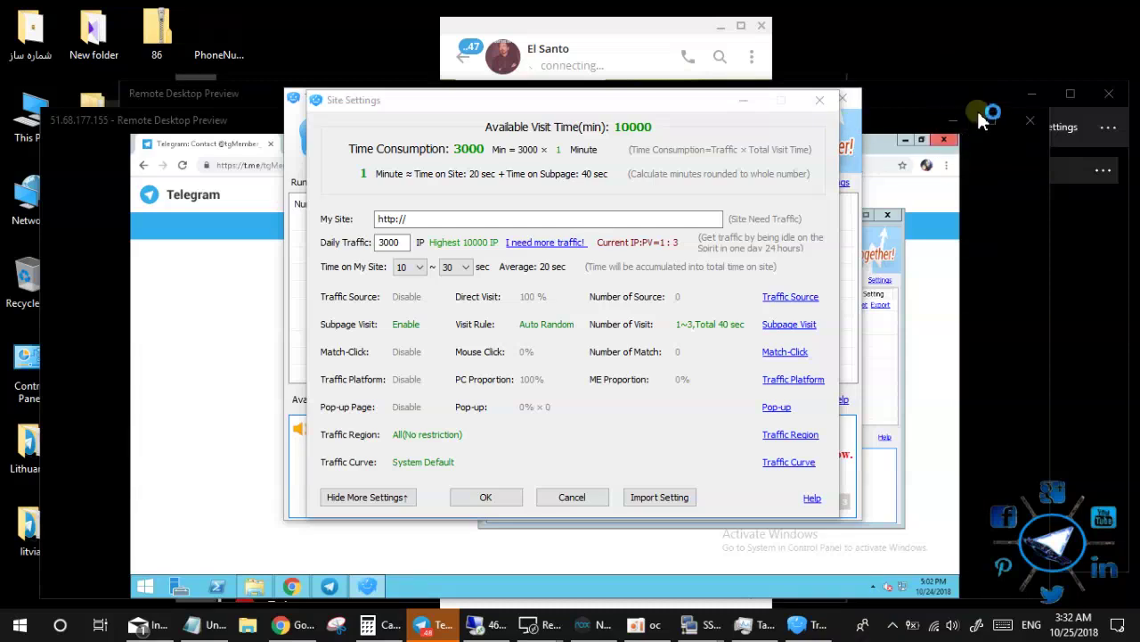
click(1026, 125)
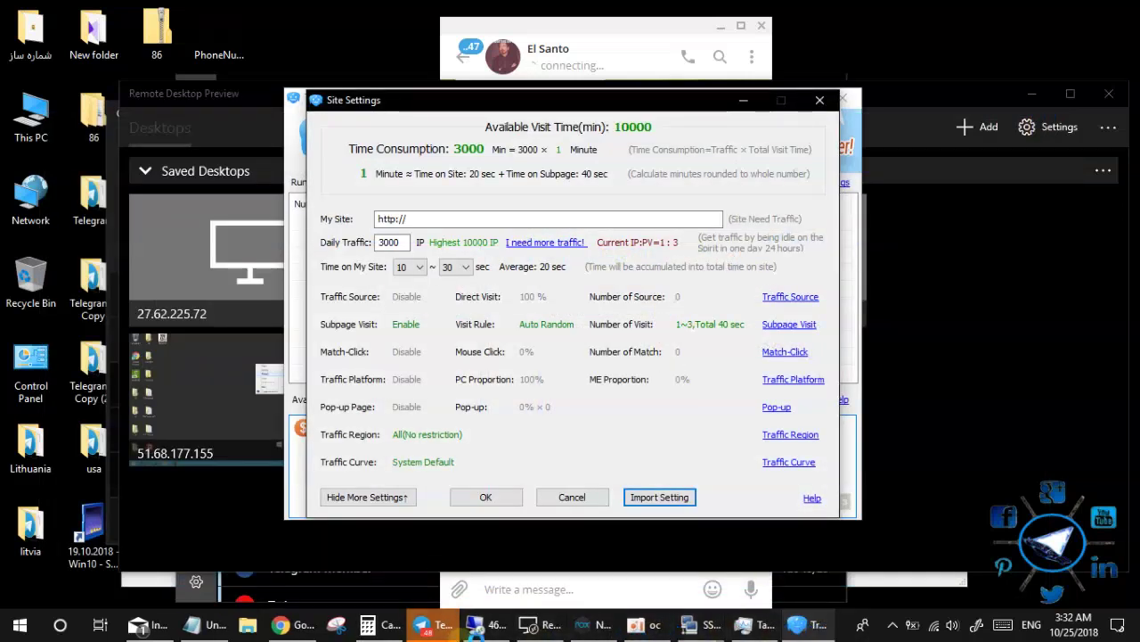
mouse_move(485, 624)
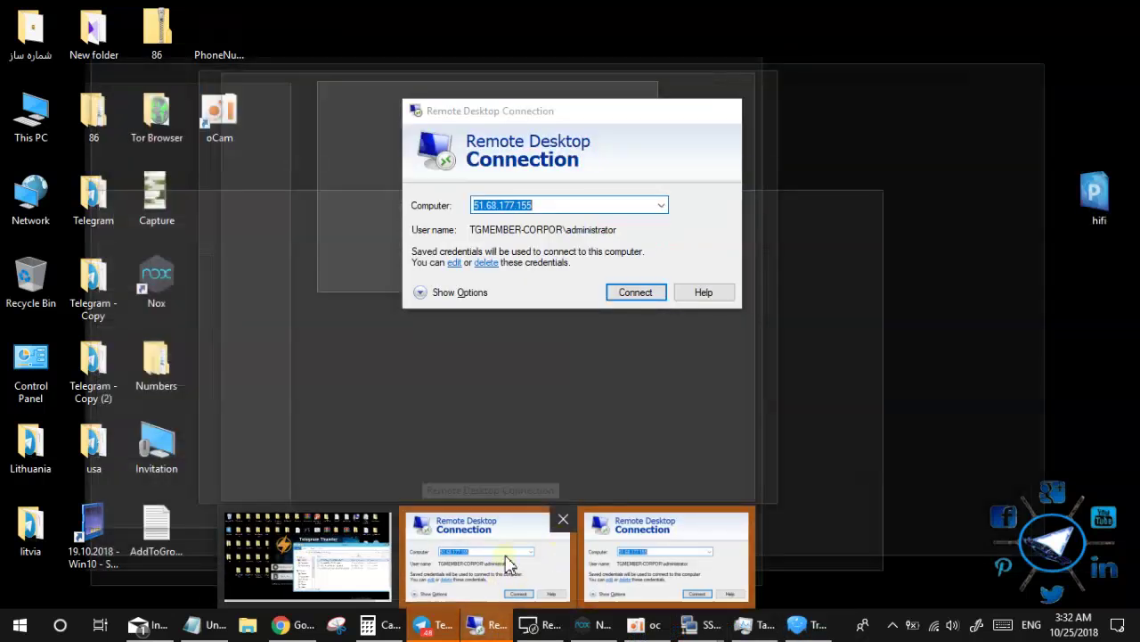
Disconnect the 46.4.174.82 session and connect to 51.68.177.155.
click(489, 553)
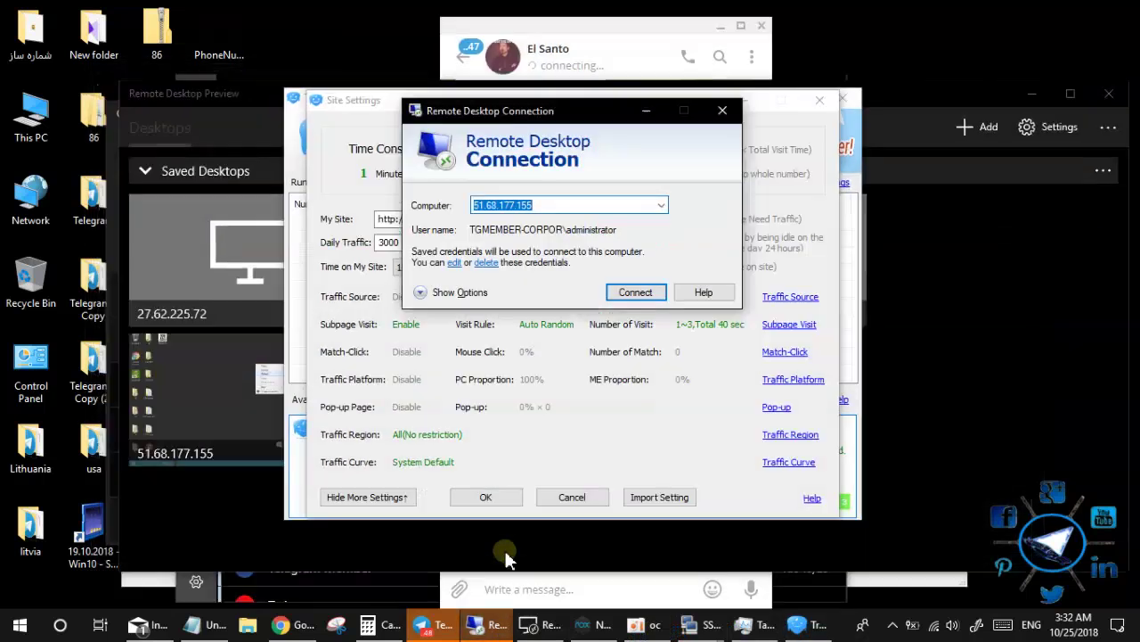
click(635, 292)
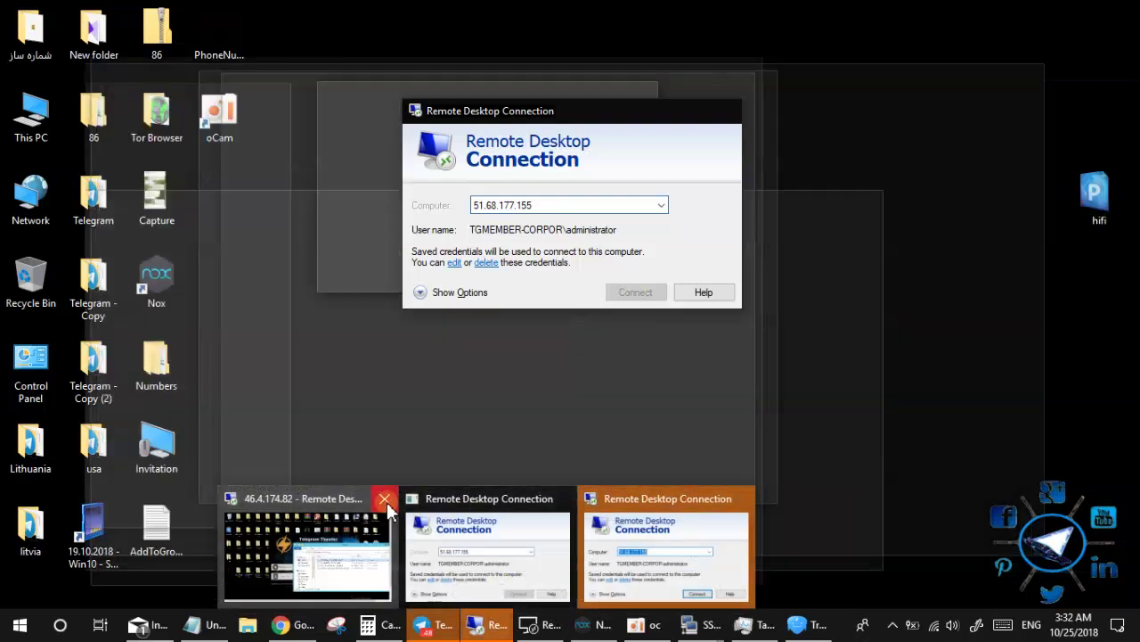
click(385, 498)
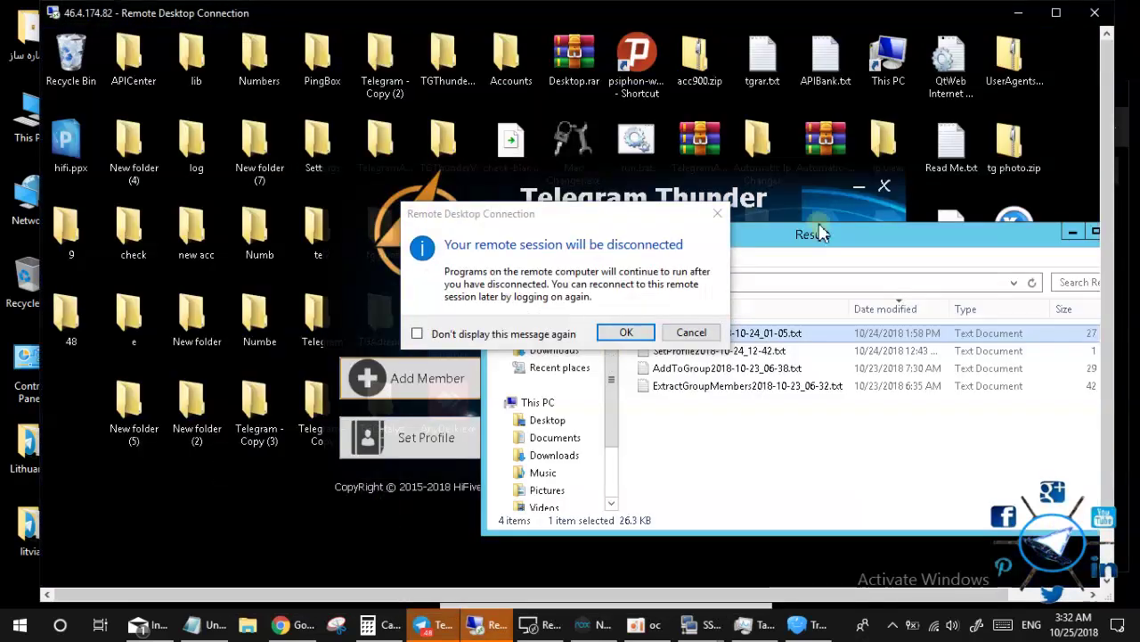
click(627, 333)
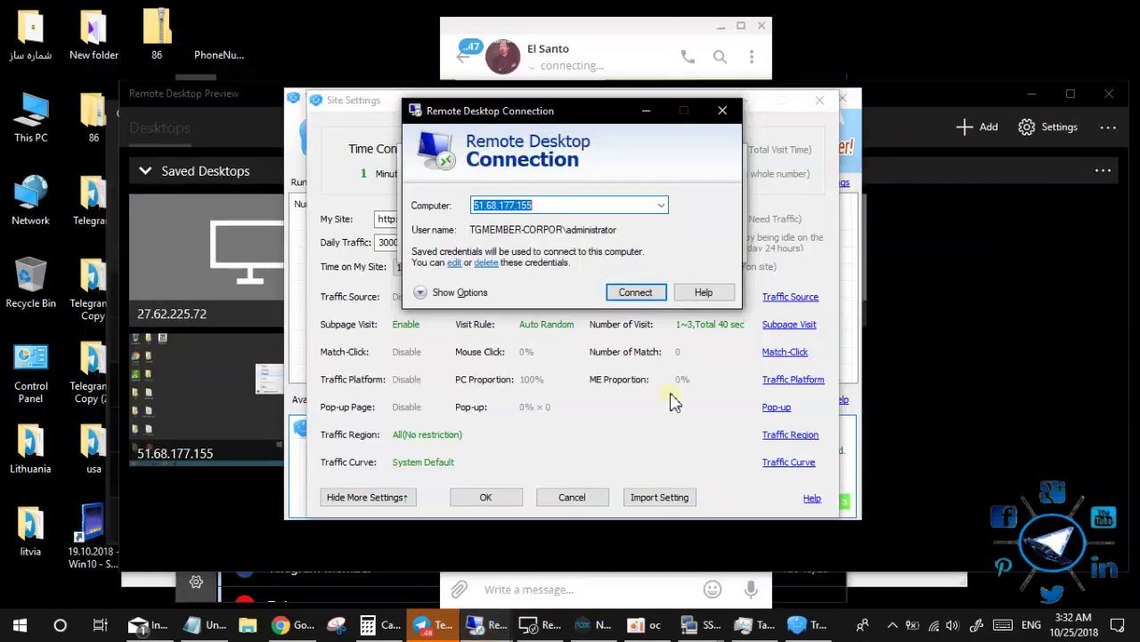
click(635, 292)
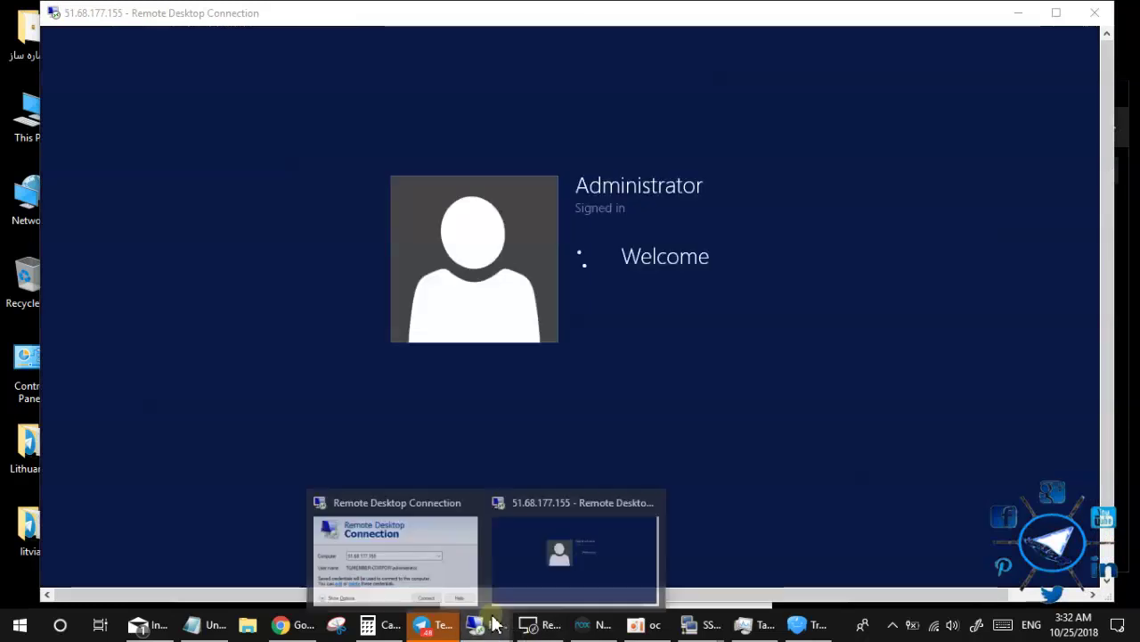
mouse_move(488, 625)
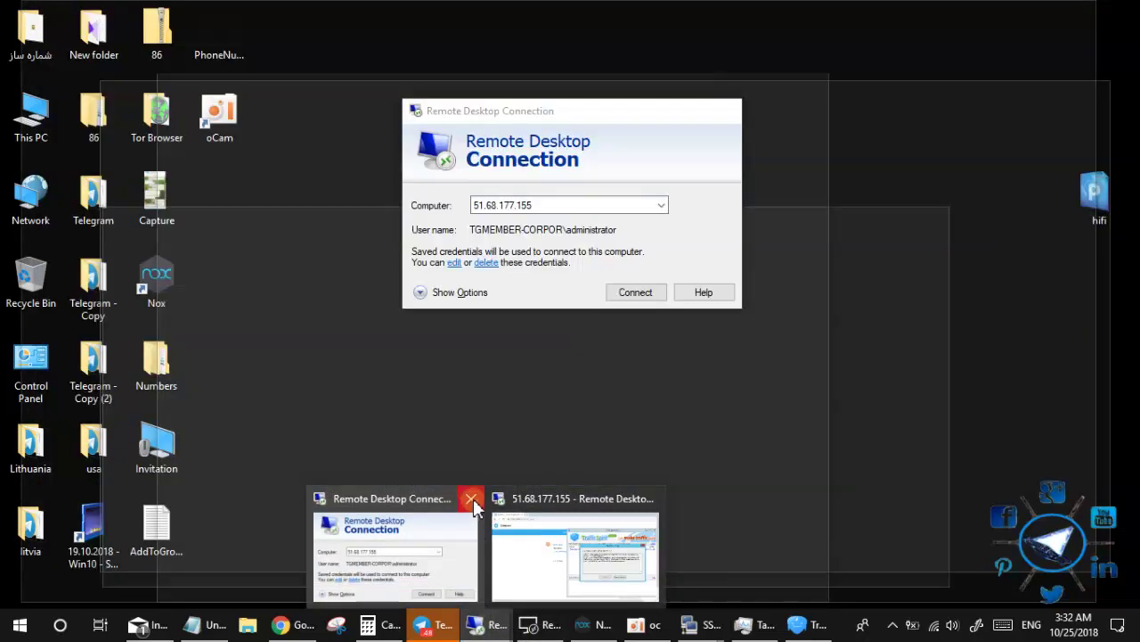
click(472, 499)
Copy the exported code, import it into a new local site and save the tgMember_view/2 task.
right_click(475, 623)
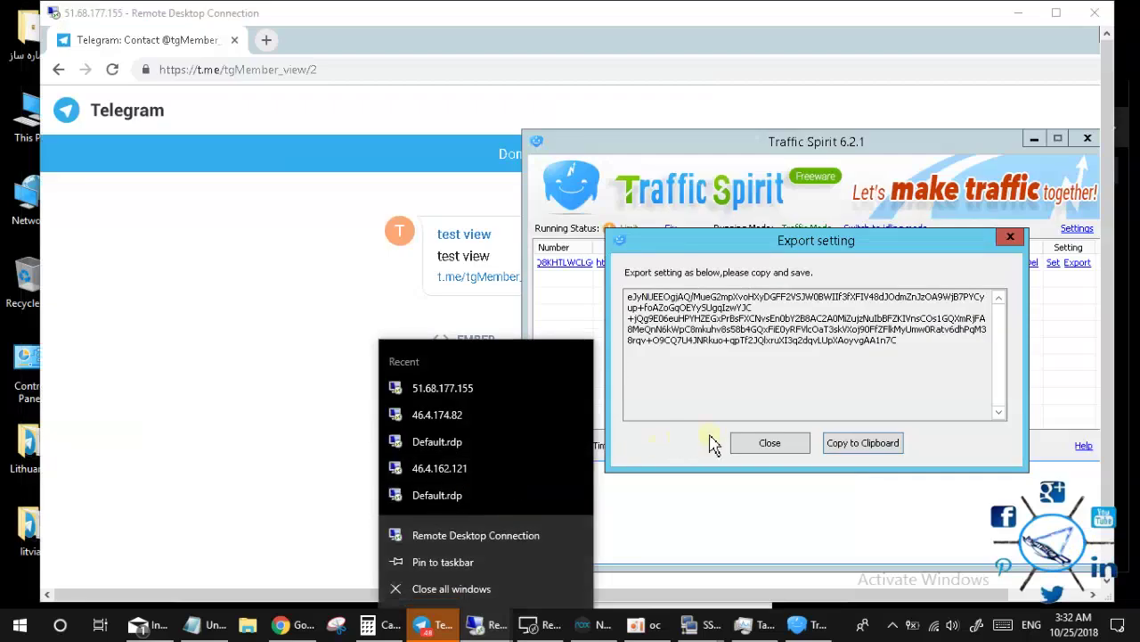
click(845, 446)
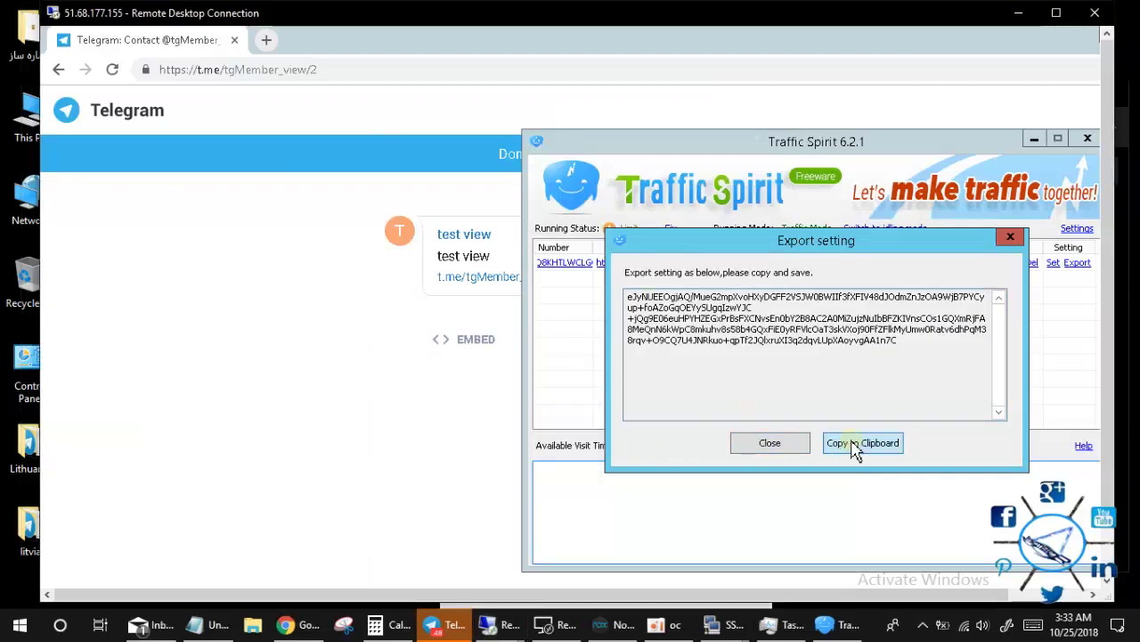
click(807, 624)
click(659, 497)
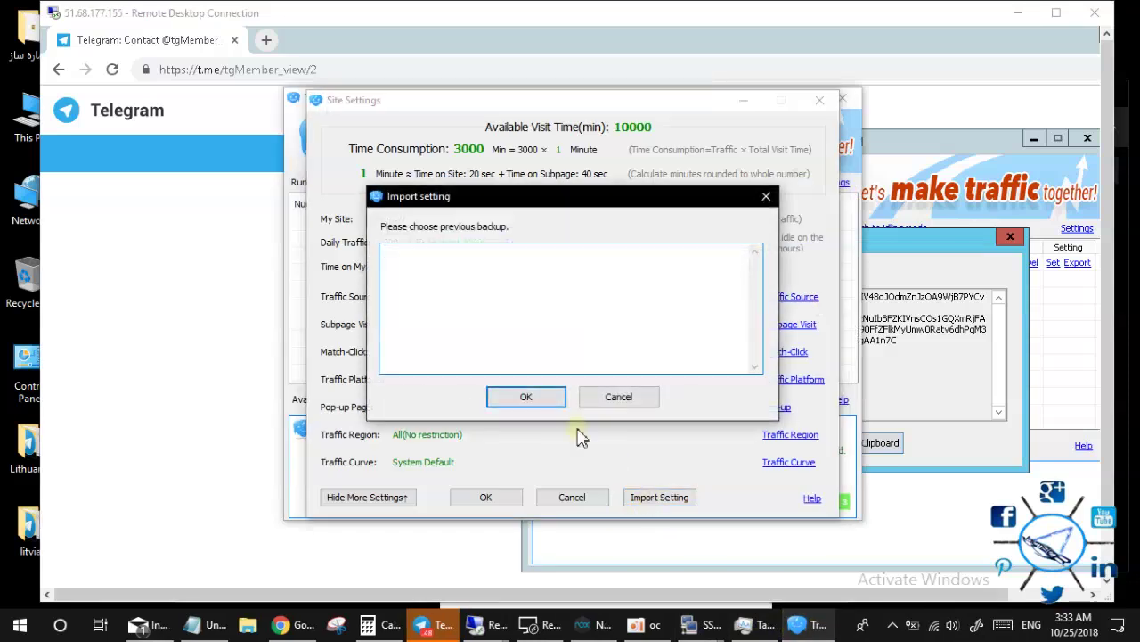
right_click(560, 322)
click(597, 389)
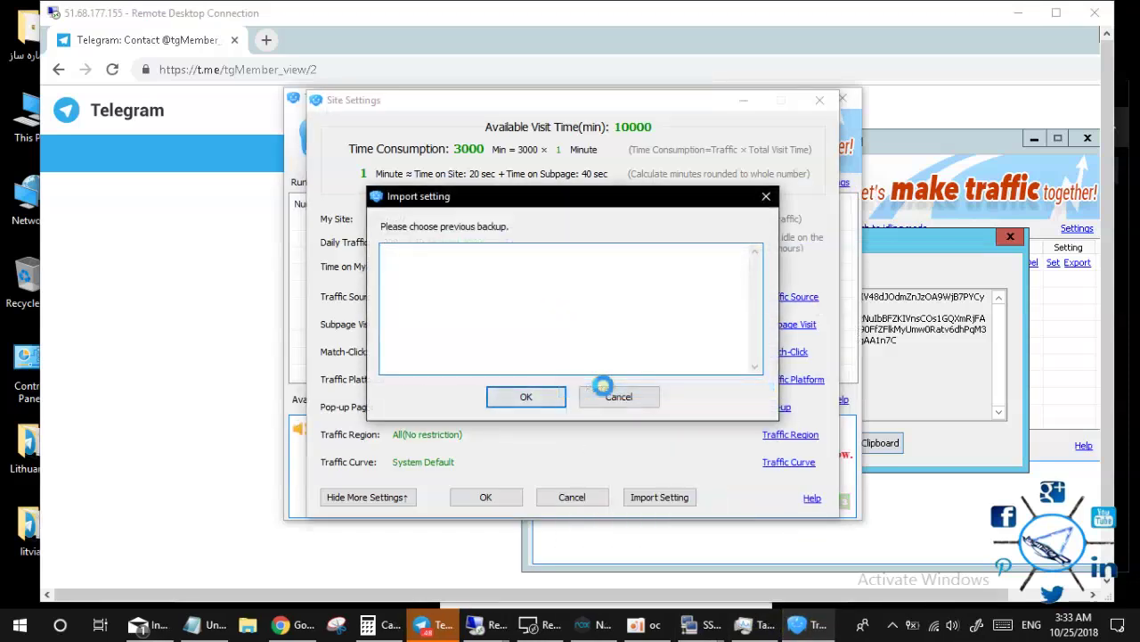
click(523, 397)
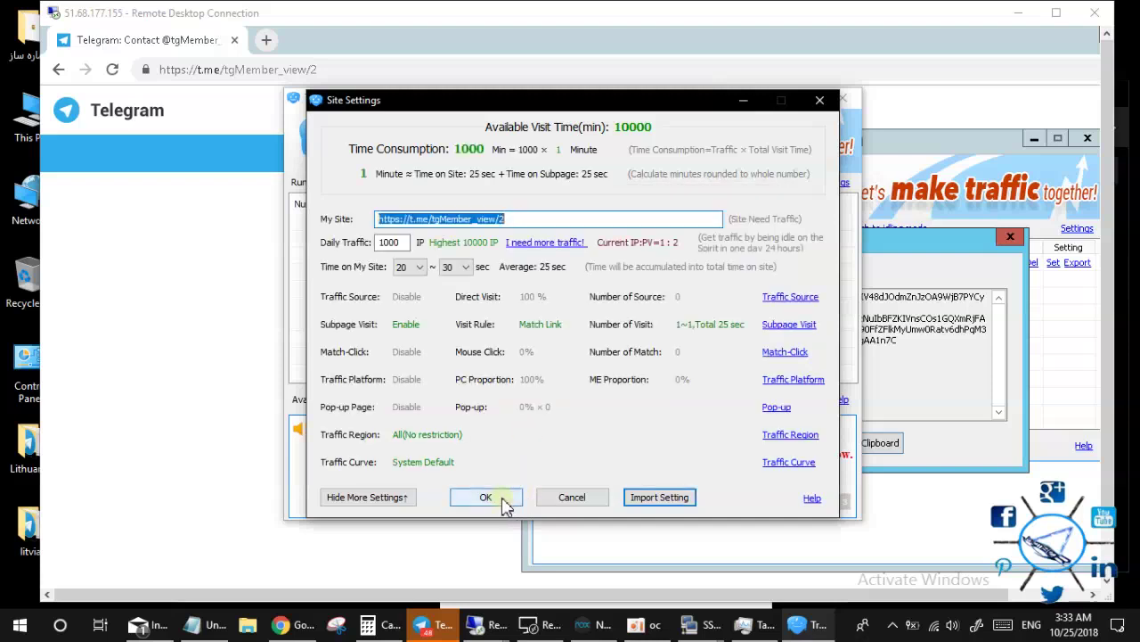
click(488, 497)
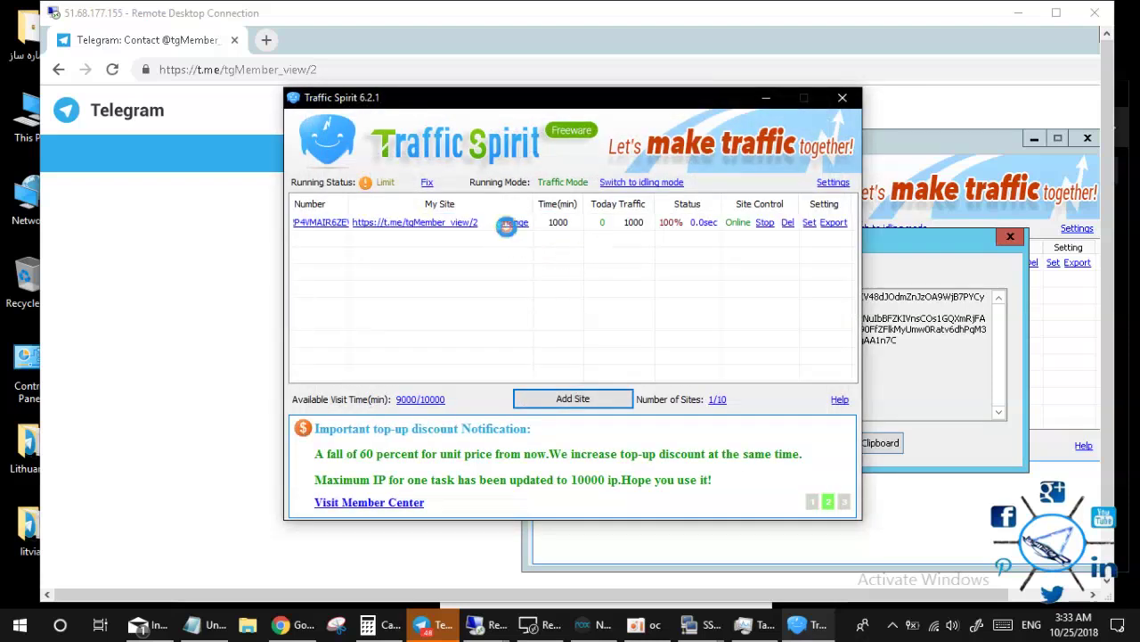
Change the t.me task's Daily Traffic from 1000 to 10000, then minimize the window.
click(508, 225)
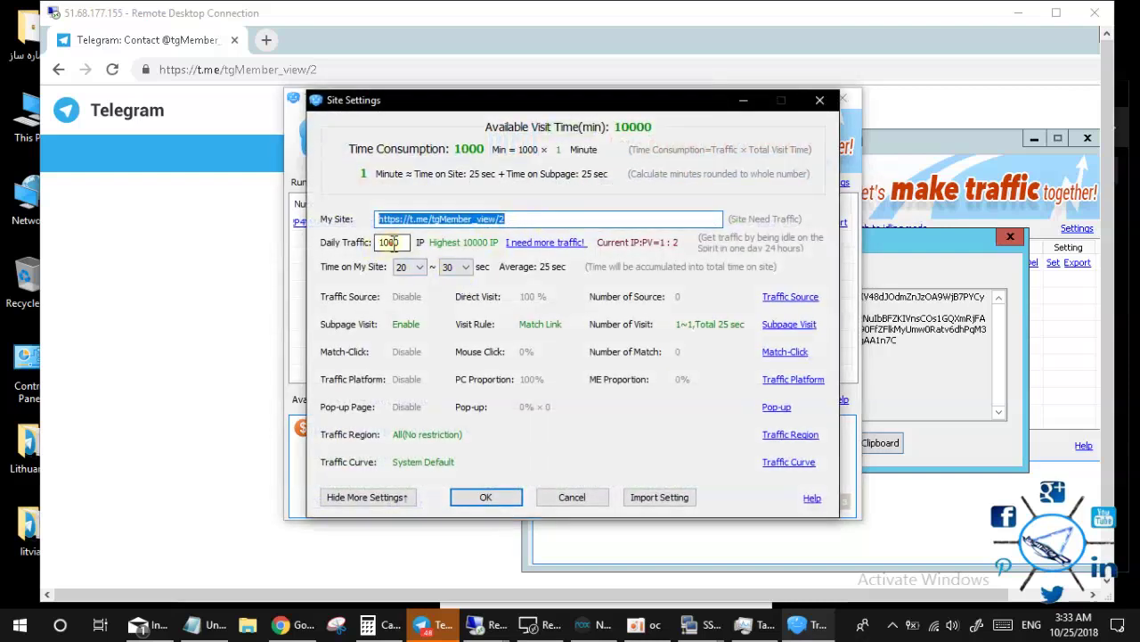
click(394, 242)
text(0)
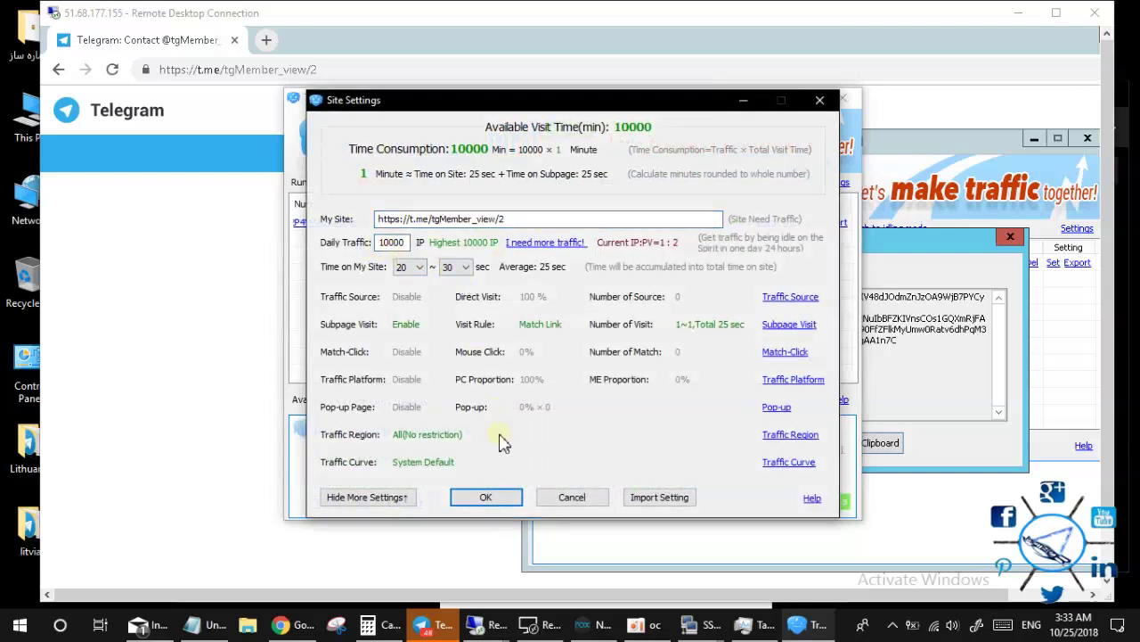
click(485, 496)
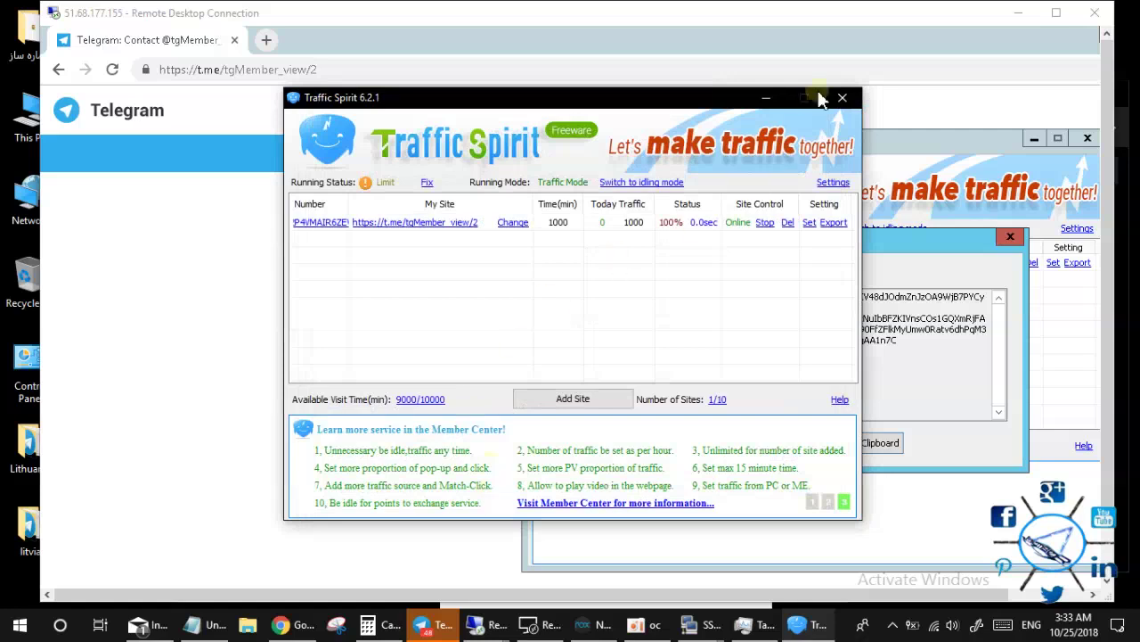
click(766, 98)
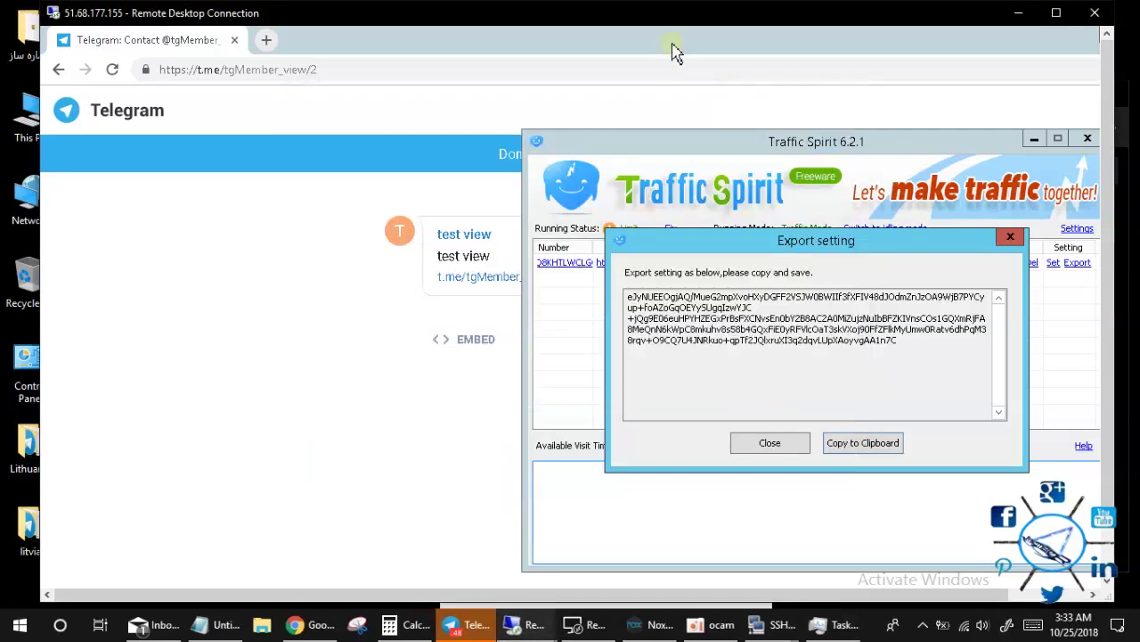
Close the export window, reload the post page, maximize the remote session and open Telegram.
click(485, 218)
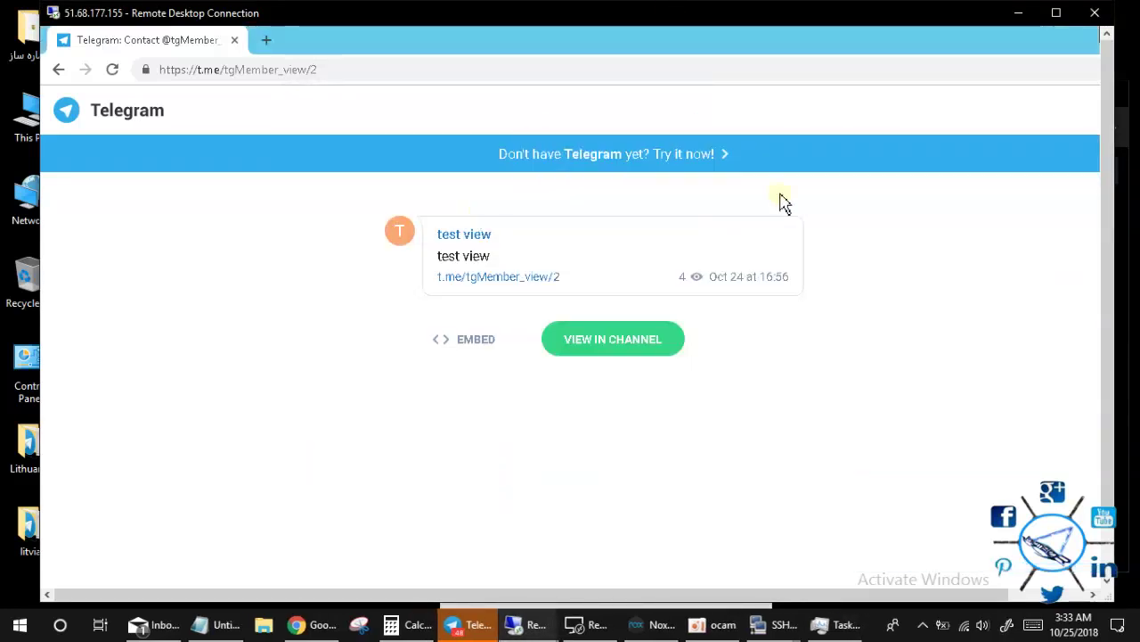
click(115, 72)
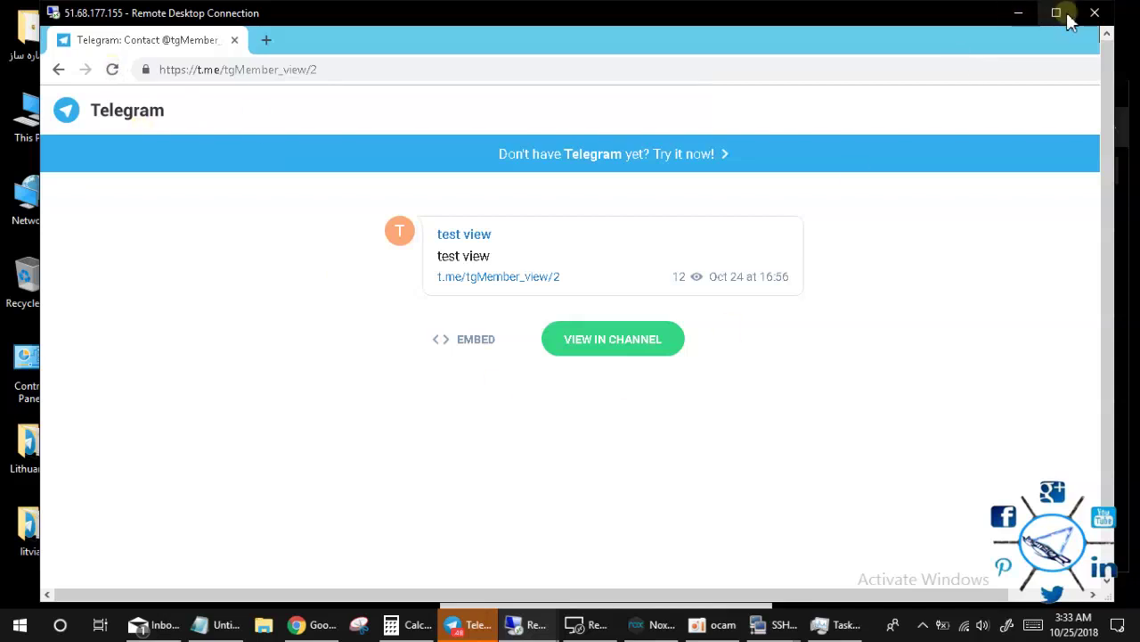
double_click(944, 13)
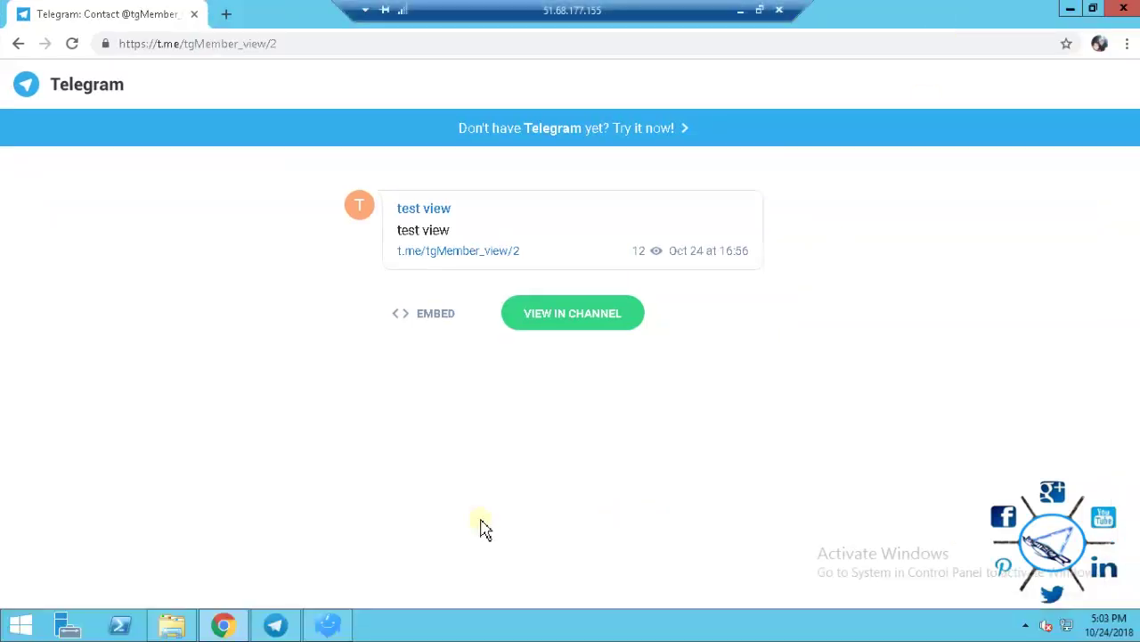
click(274, 625)
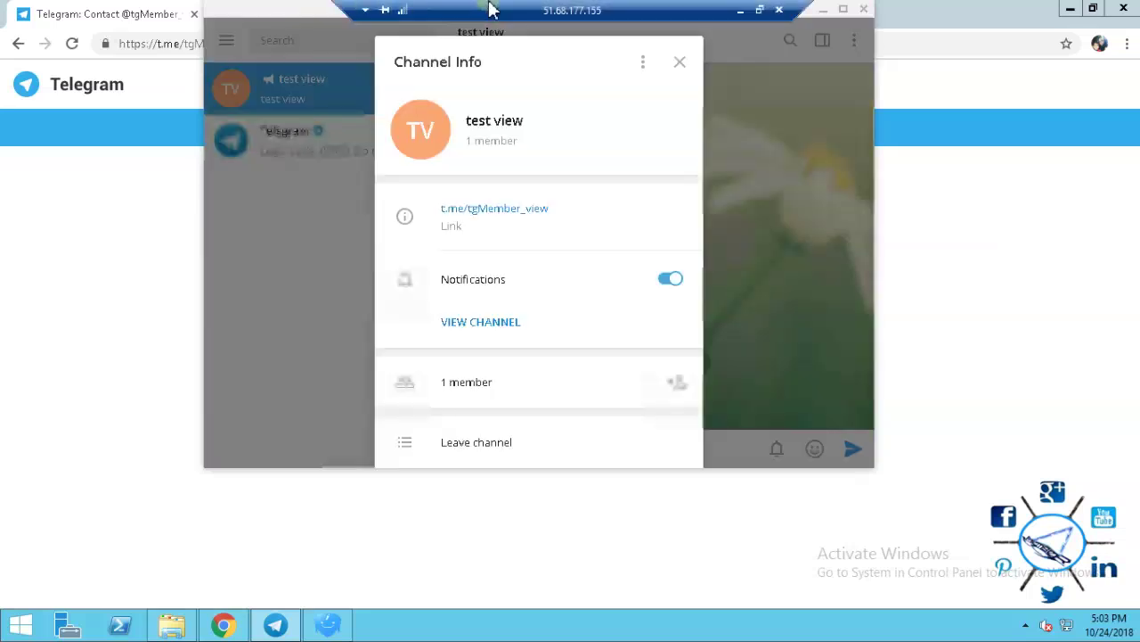
key(Escape)
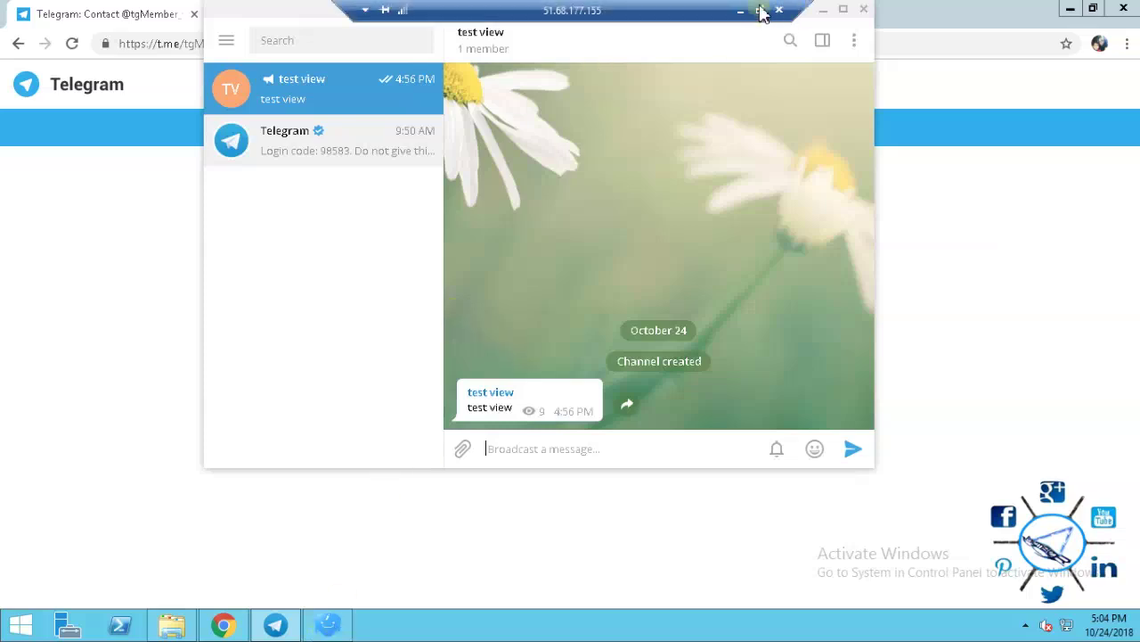
Restore the remote session to a window and dismiss the taskbar menu.
click(759, 10)
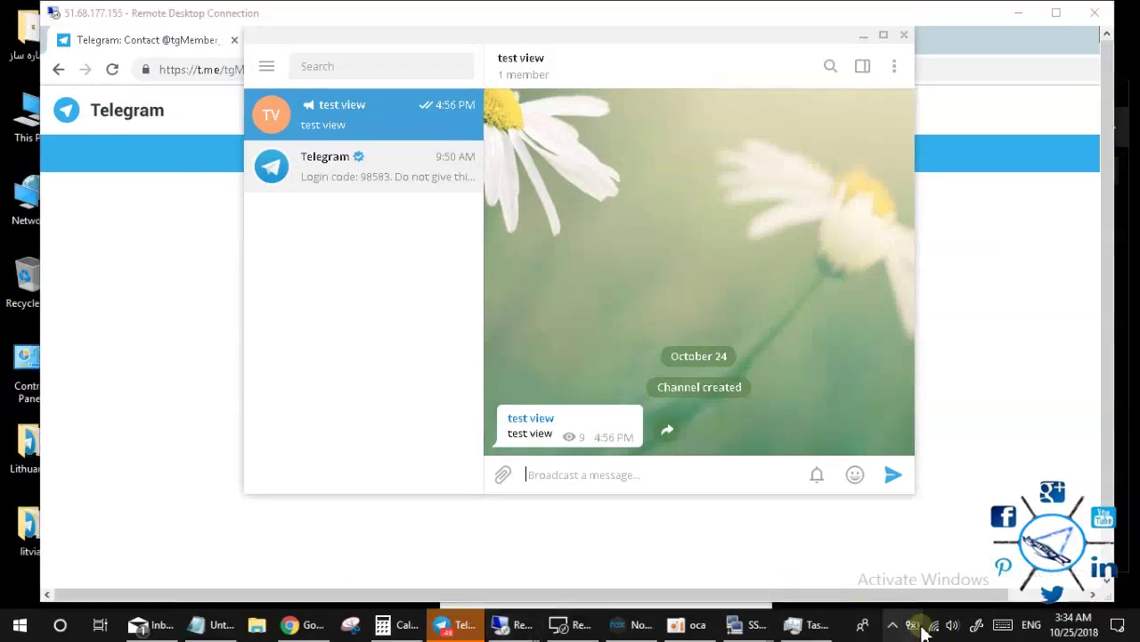
right_click(918, 624)
right_click(869, 623)
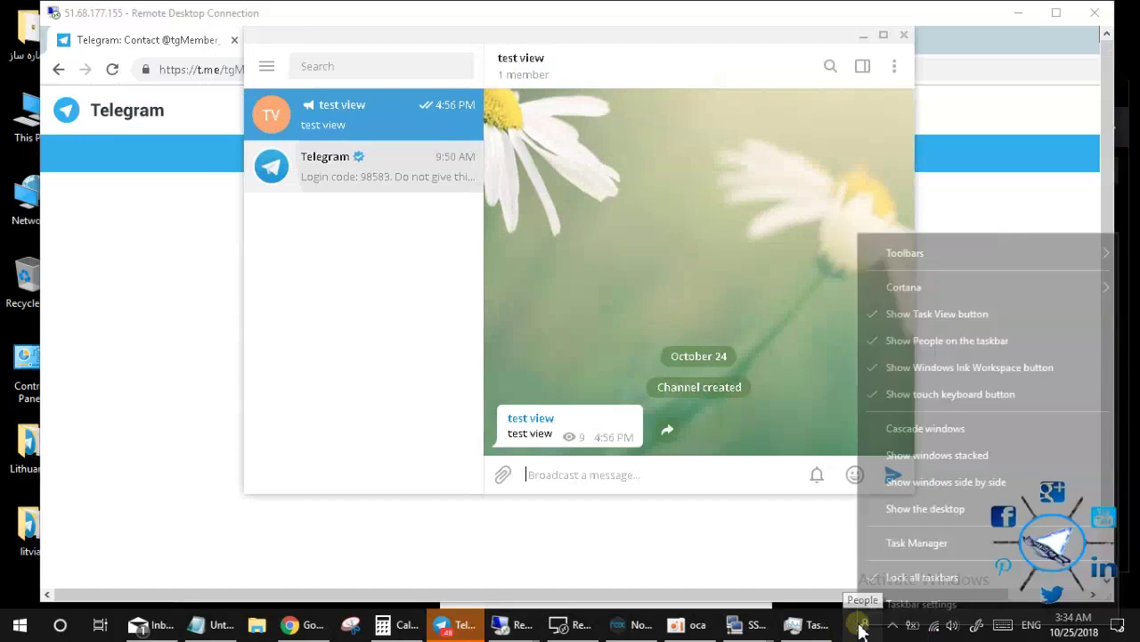
click(891, 541)
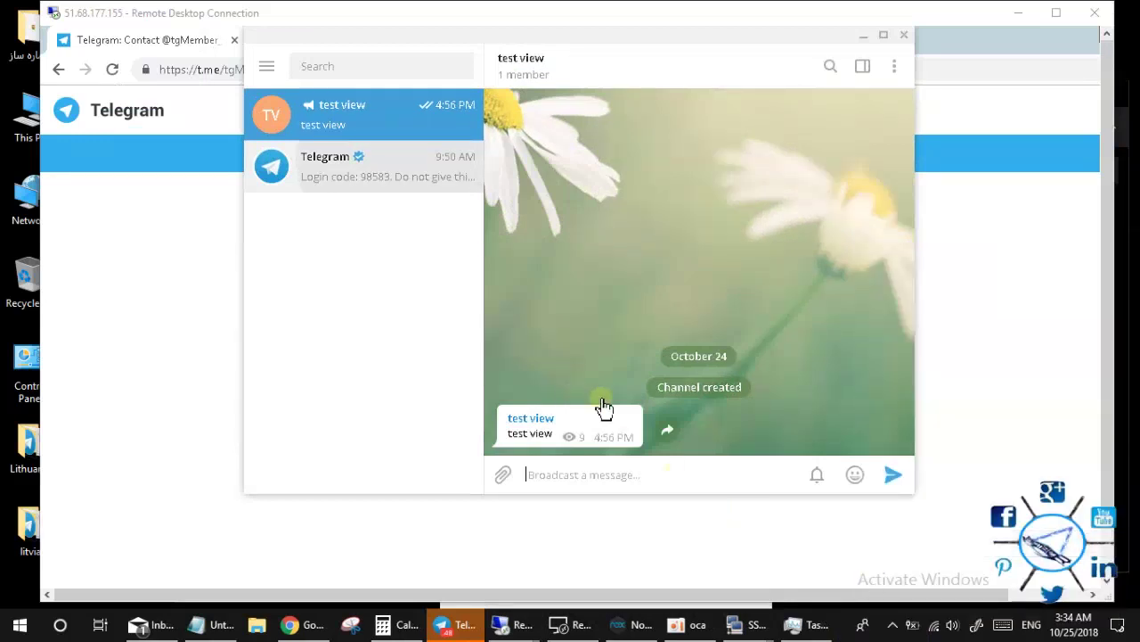
Switch to the service chat and back to test view, where the post shows 12 views.
key(ctrl+Tab)
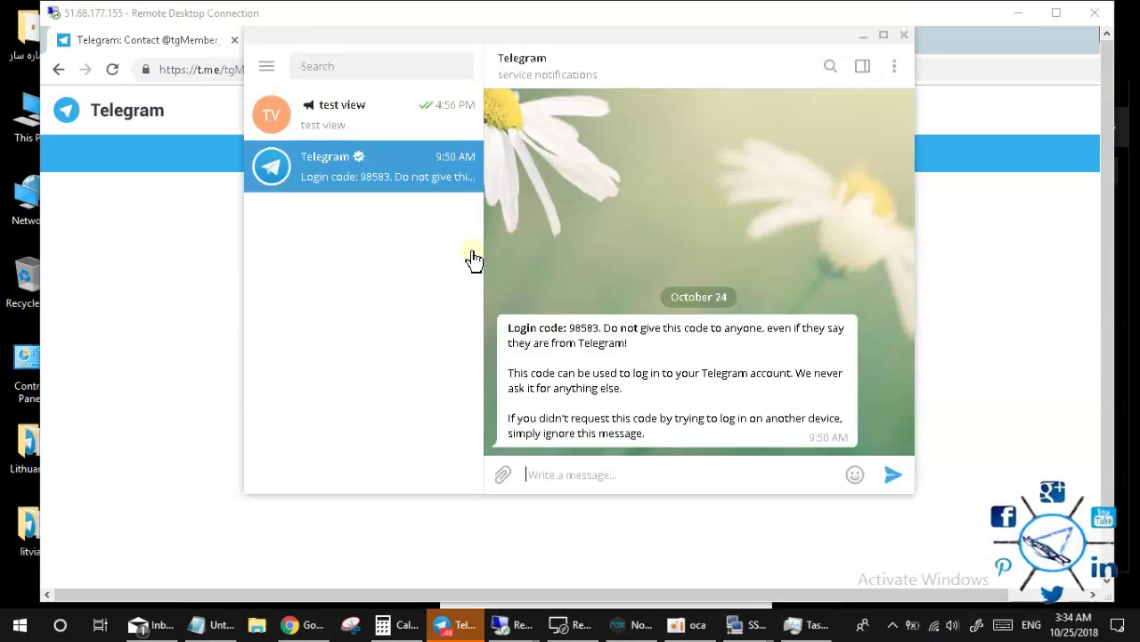
click(392, 125)
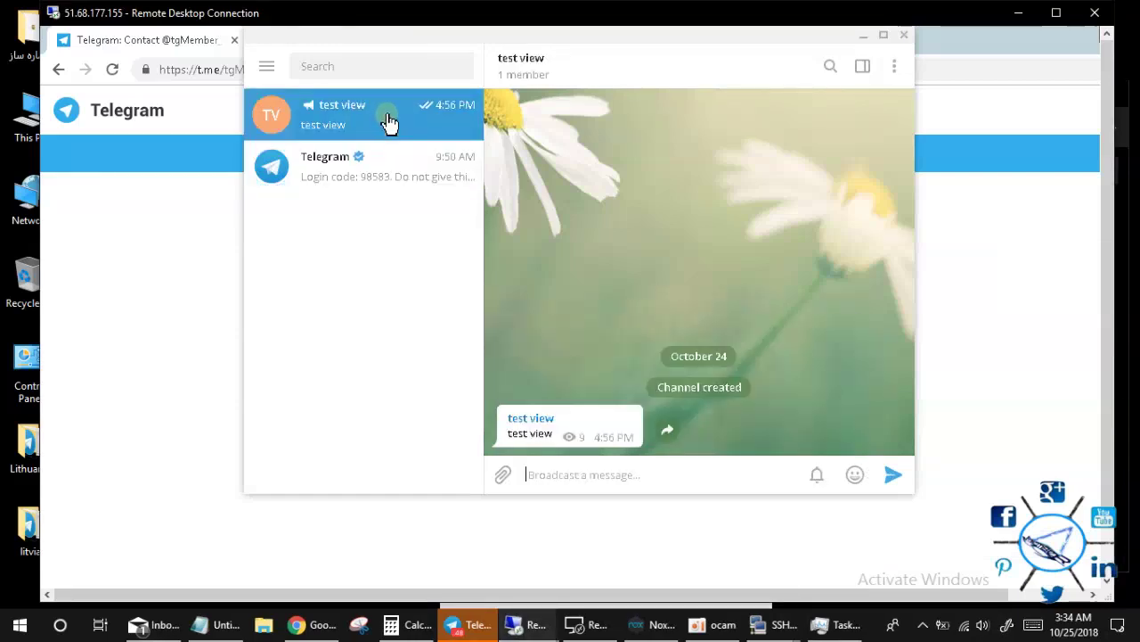
click(614, 475)
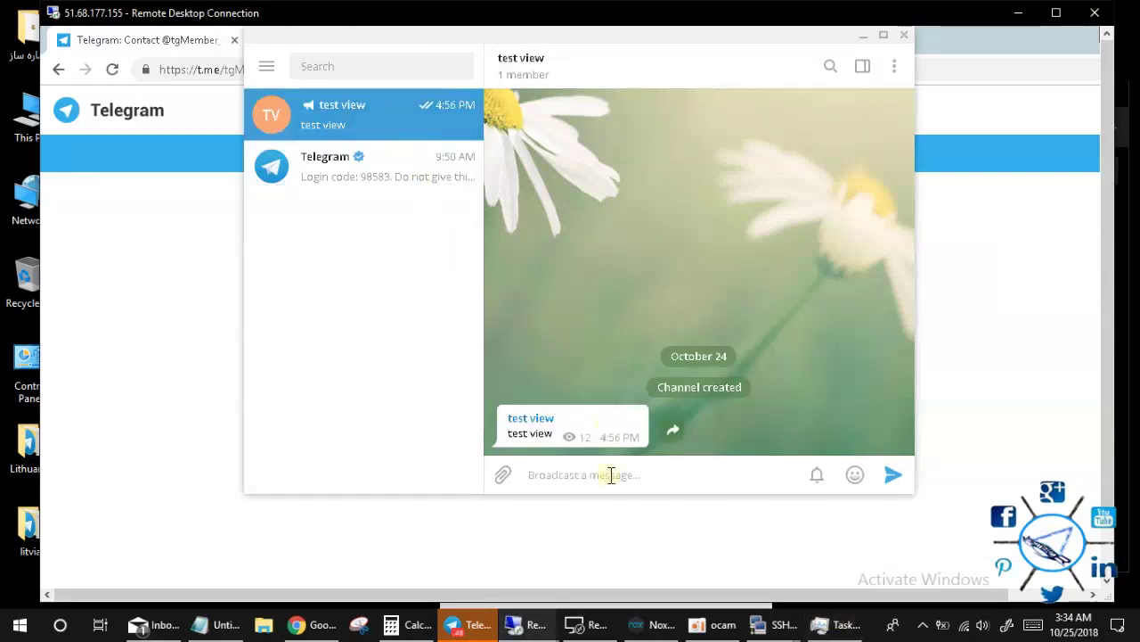
click(802, 624)
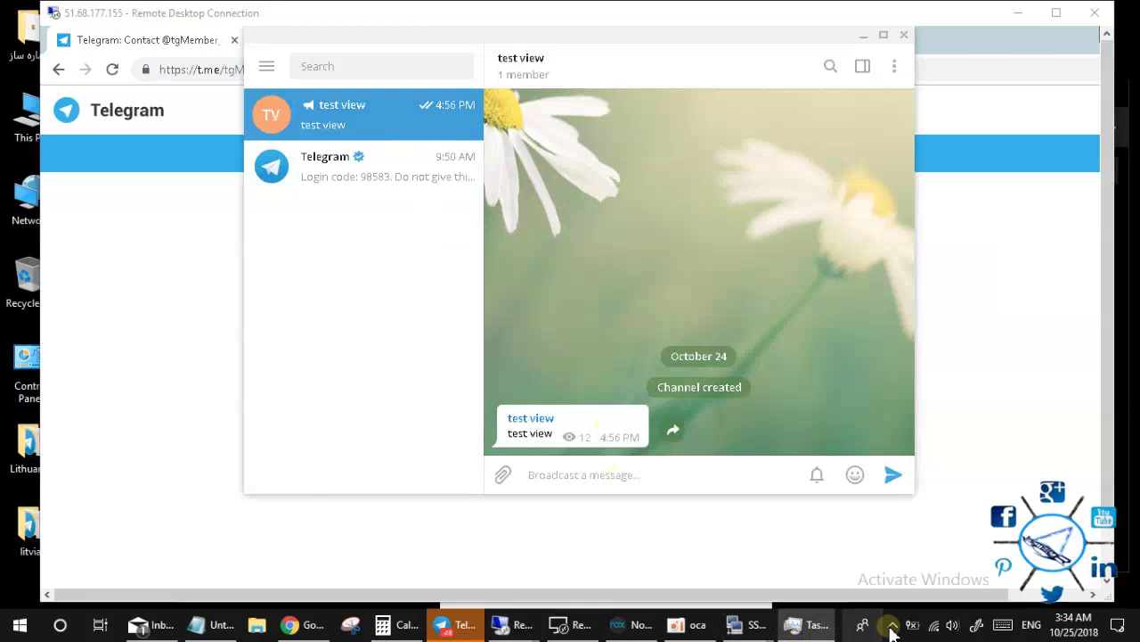
In Task Manager, sort by CPU, expand Traffic Spirit's six processes, then minimize.
click(814, 624)
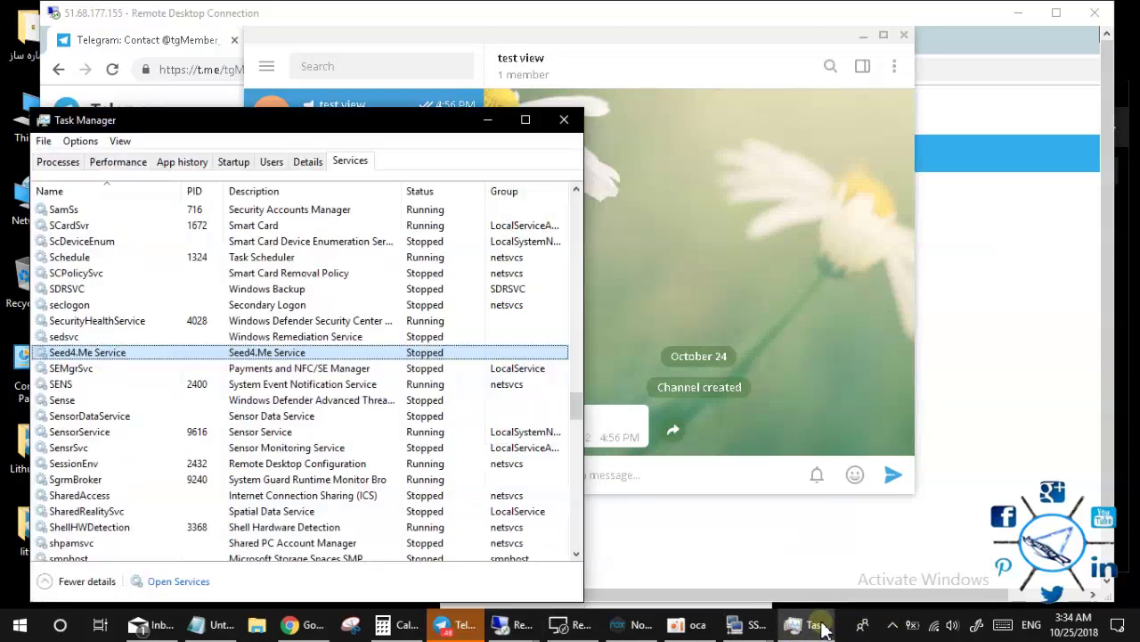
click(58, 161)
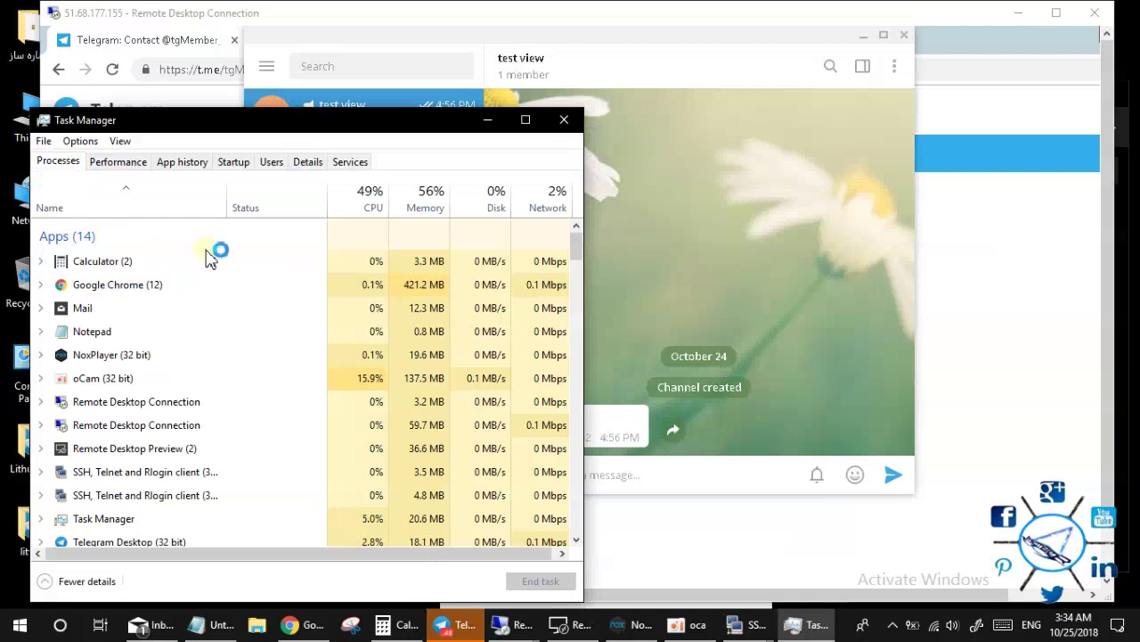
click(365, 198)
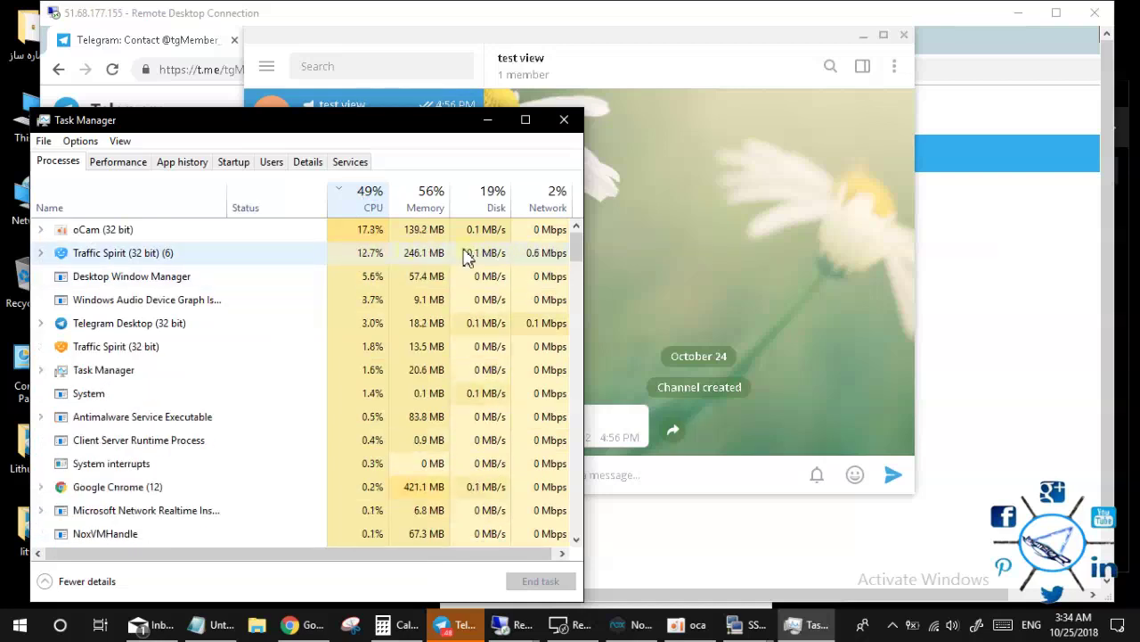
click(41, 253)
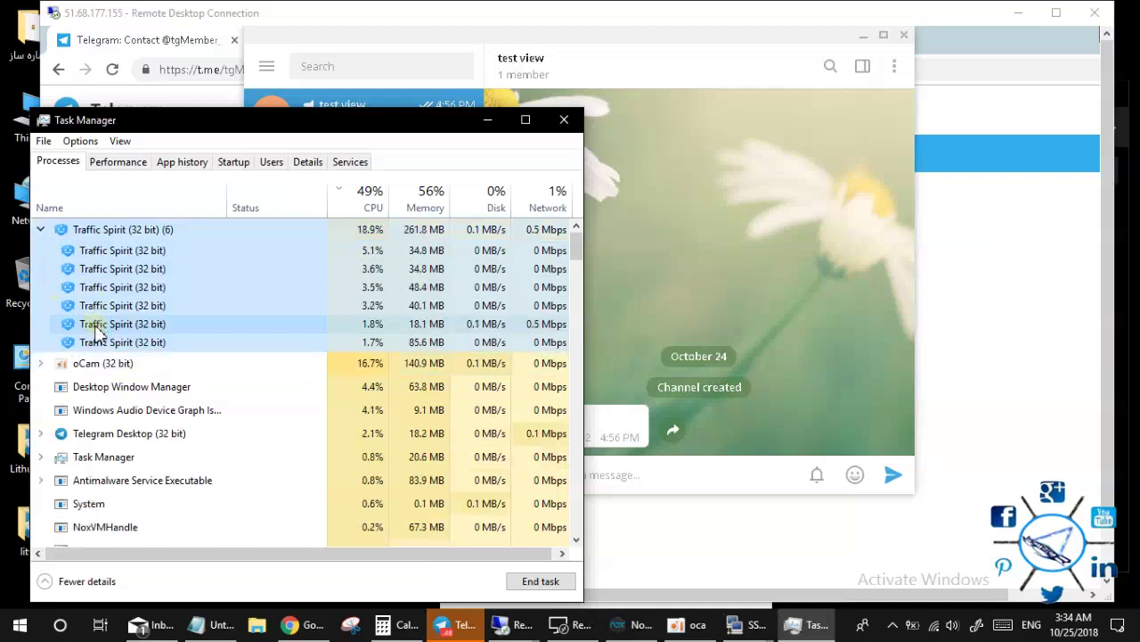
click(488, 120)
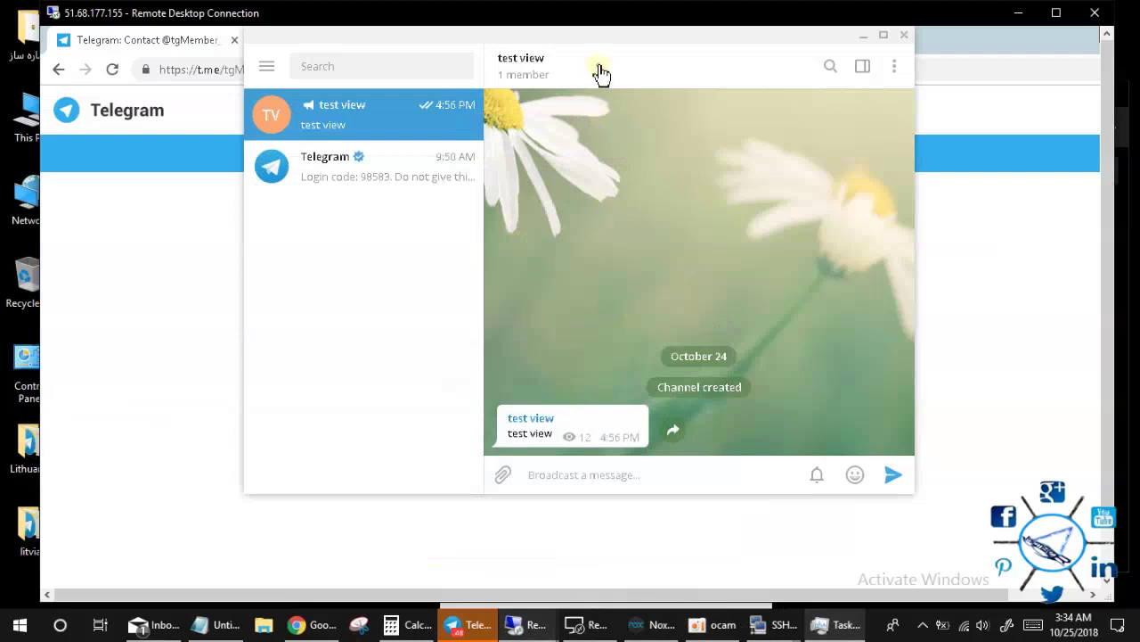
View the test view channel's info, then return to the channel.
click(504, 78)
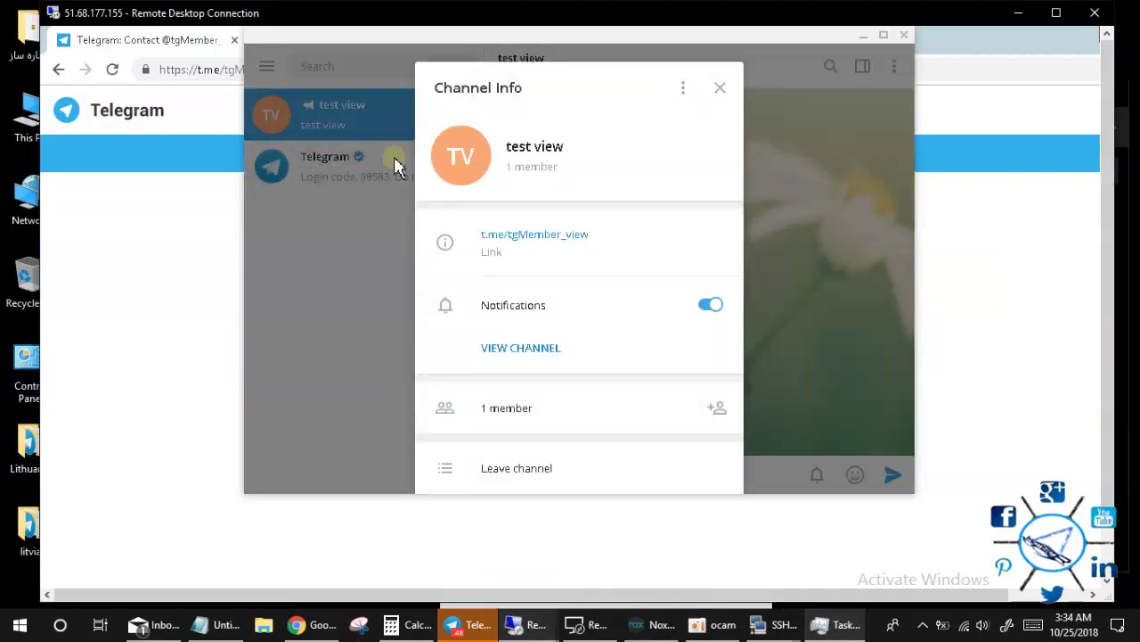
click(341, 167)
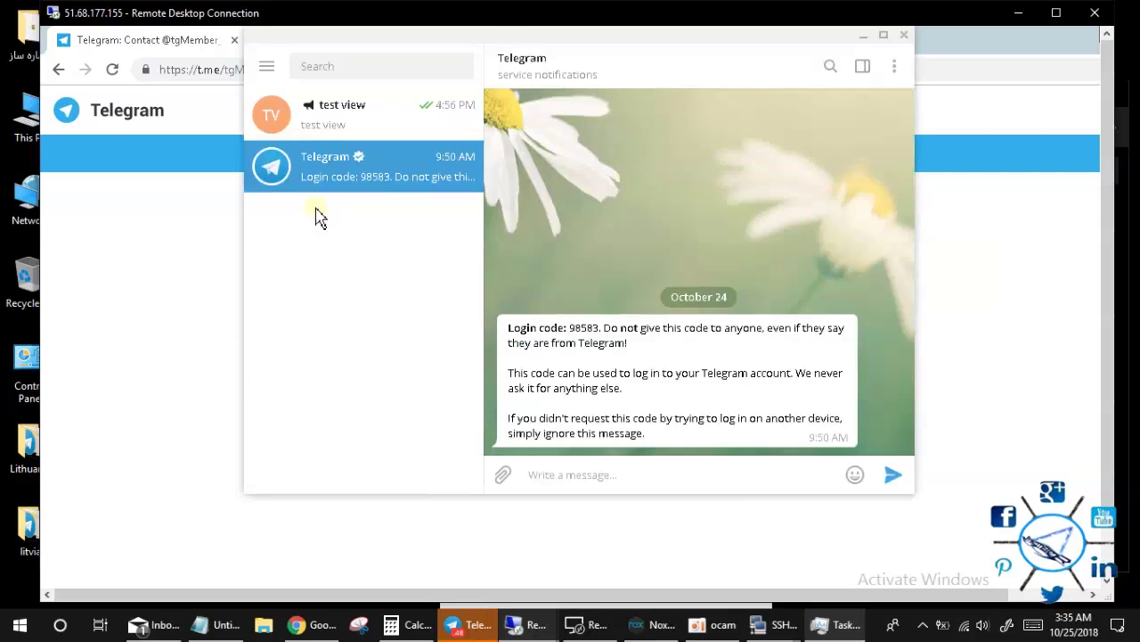
click(328, 107)
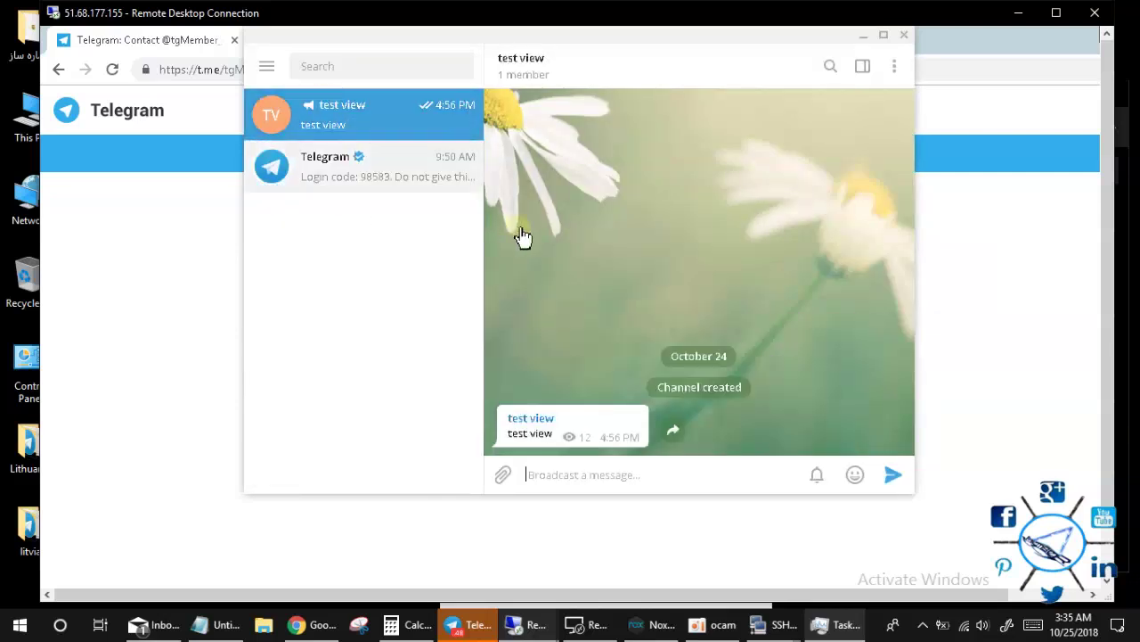
Reload the t.me post page in Chrome several times to recheck its views.
click(128, 198)
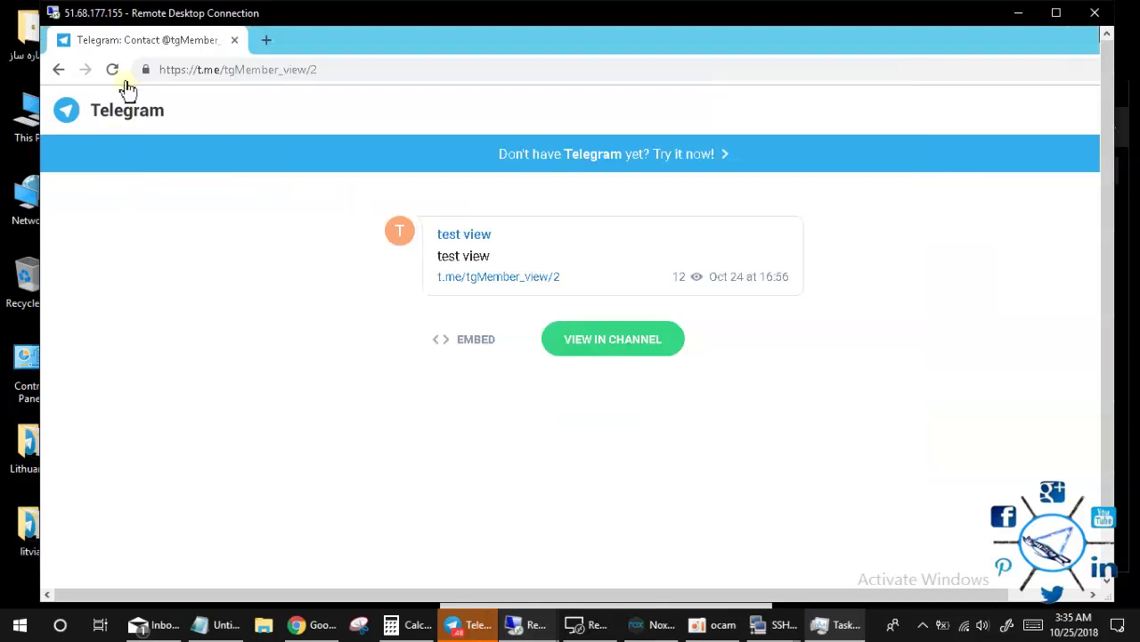
click(113, 69)
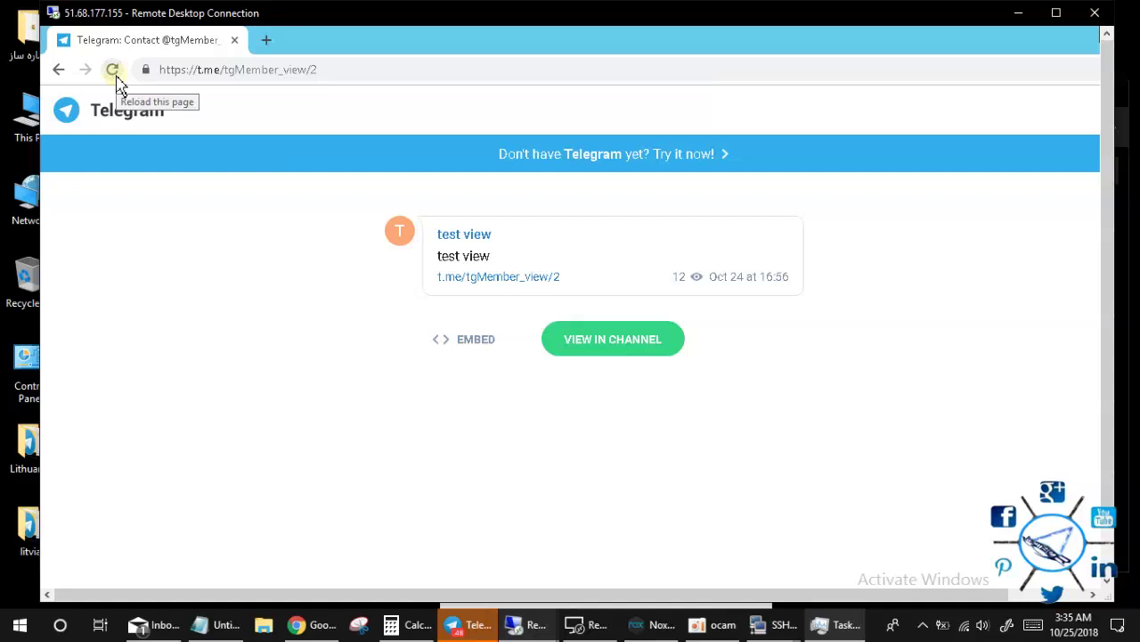
click(113, 70)
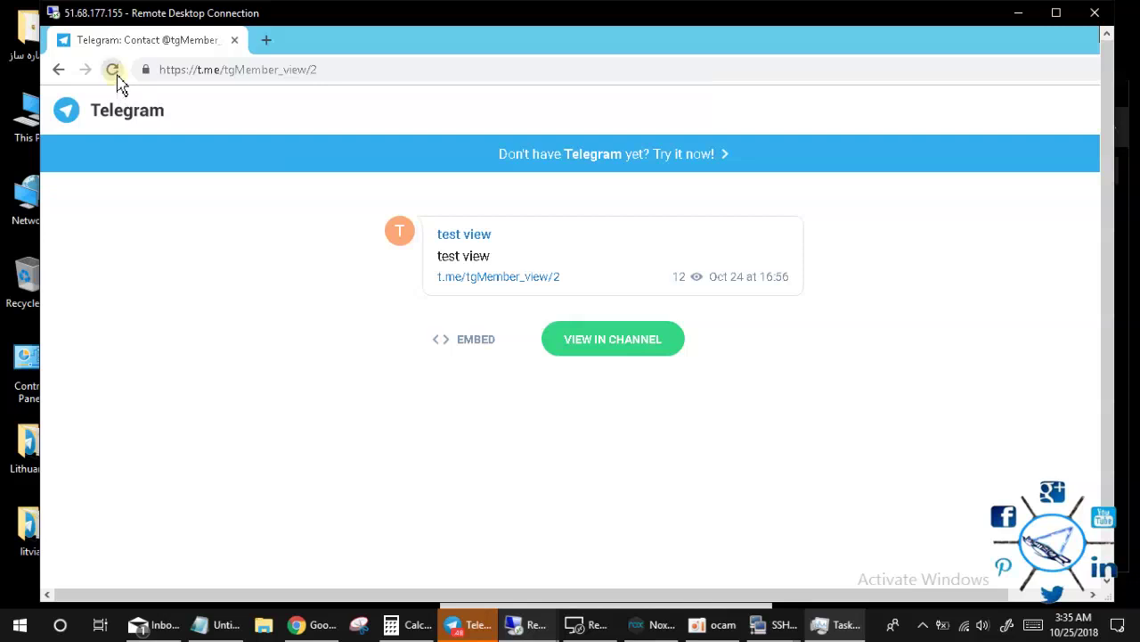
click(114, 70)
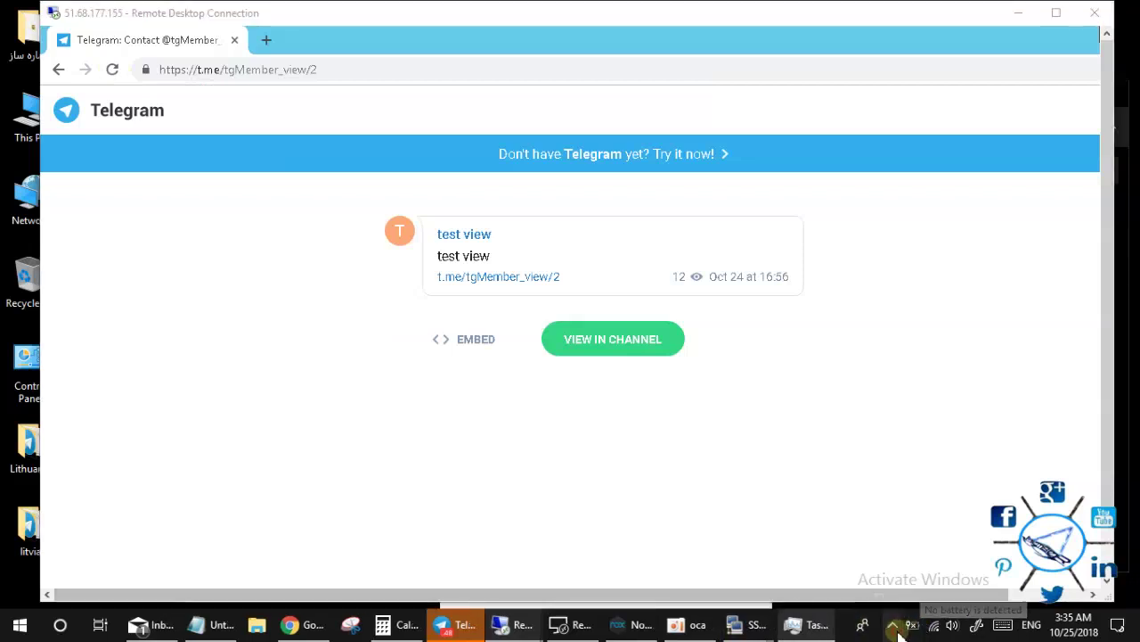
Open the t.me task's Traffic Curve settings in Traffic Spirit via the system tray.
click(893, 624)
click(927, 563)
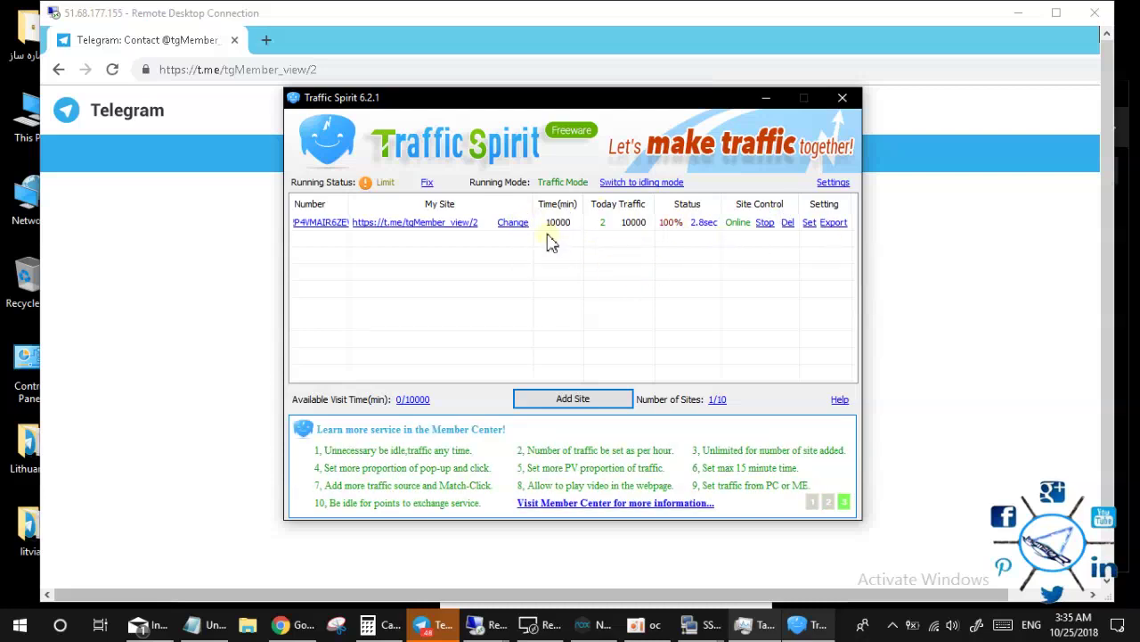
click(513, 223)
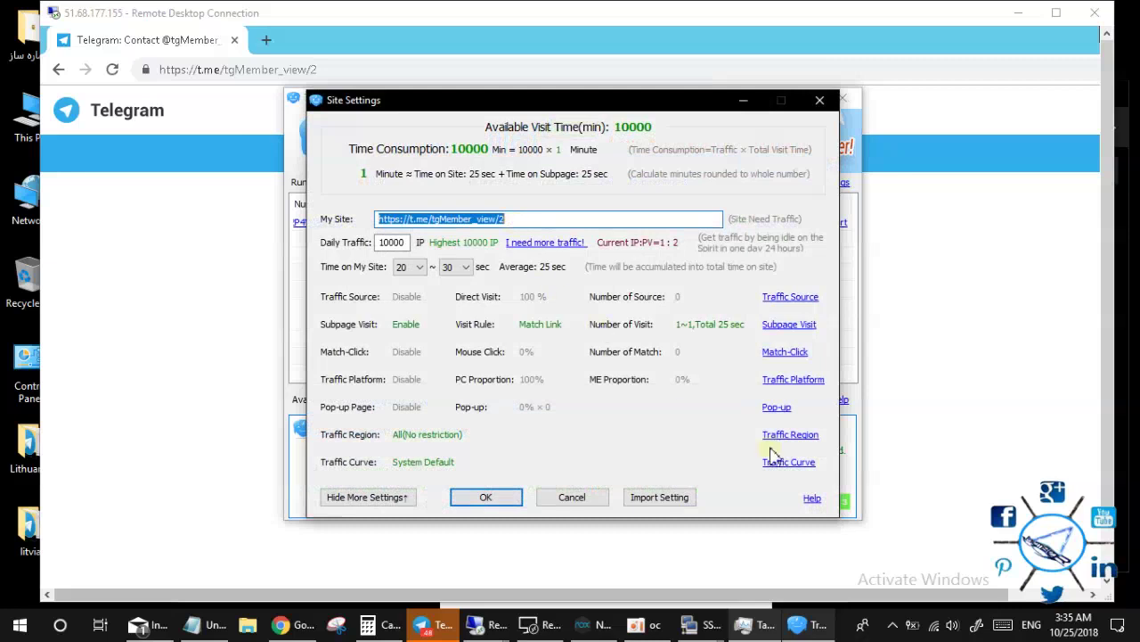
click(796, 462)
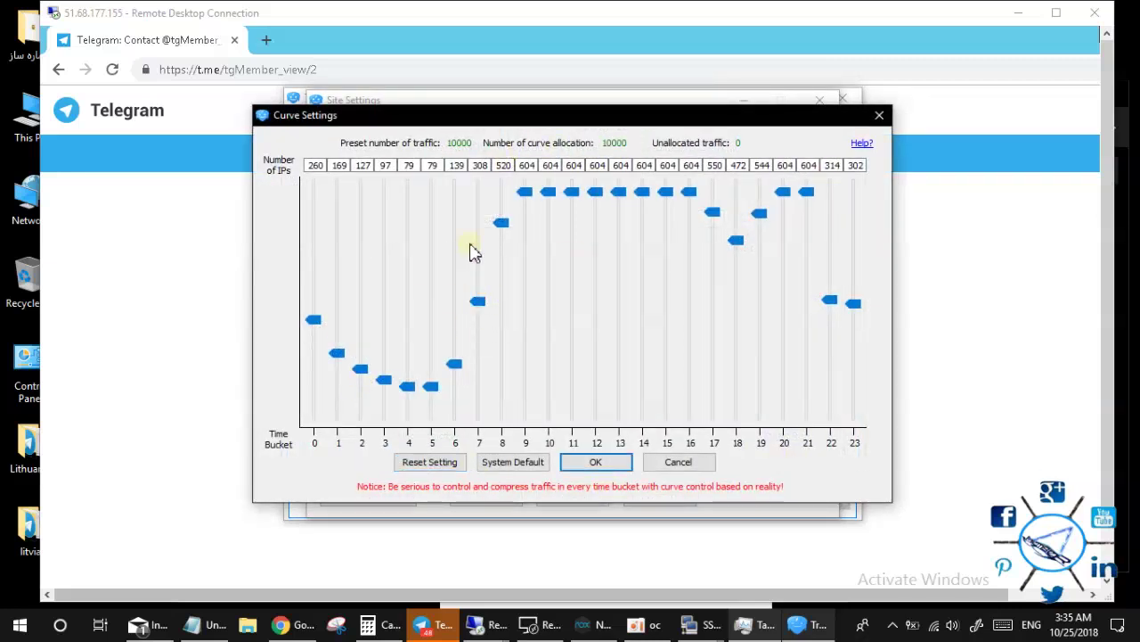
Lower hours 6–8, raise hours 9–11 to about 626 and hour 18 to 540.
mouse_move(503, 222)
mouse_down()
mouse_move(502, 416)
mouse_move(503, 403)
mouse_up()
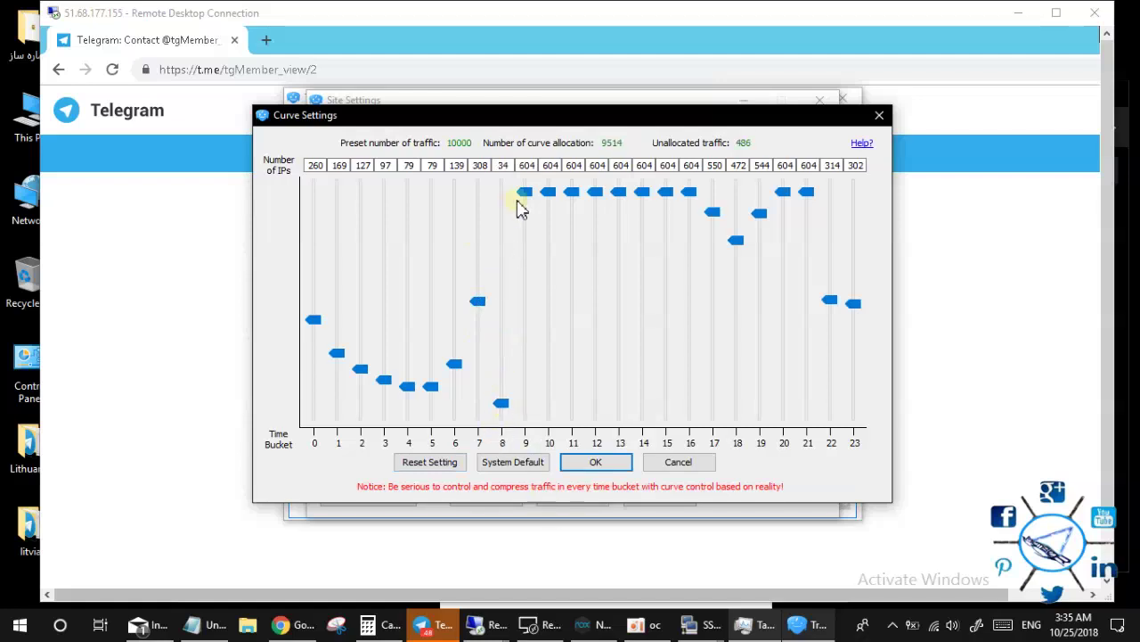
drag(525, 191, 597, 188)
drag(458, 363, 456, 403)
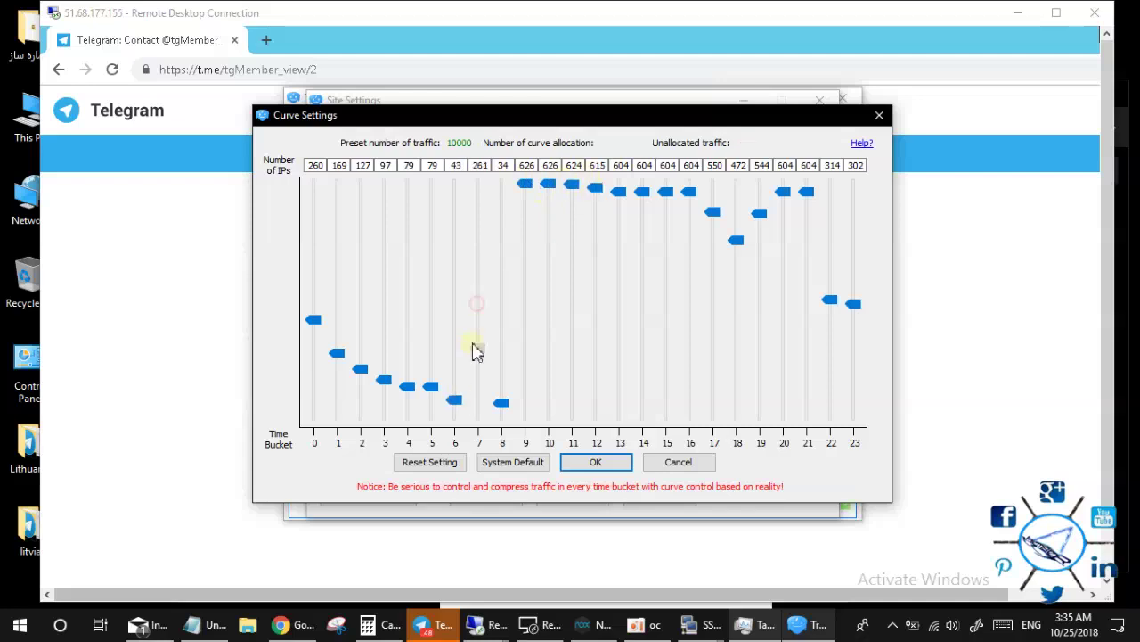
drag(480, 302, 479, 363)
drag(737, 241, 738, 214)
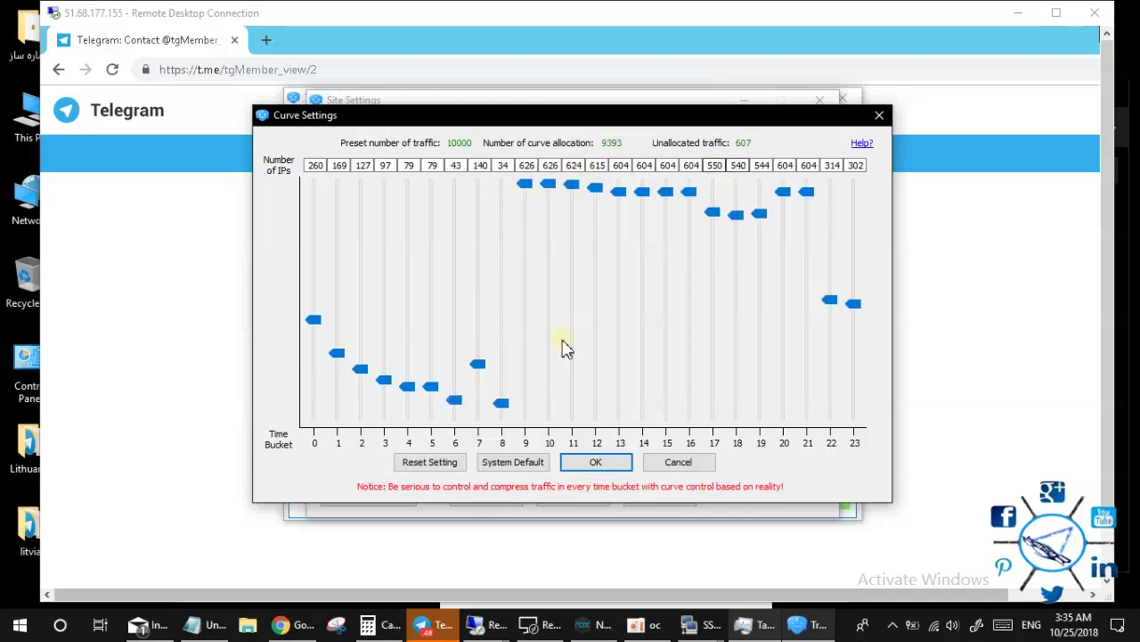
Cut traffic for hours 0 through 3 to zero.
drag(385, 383, 385, 411)
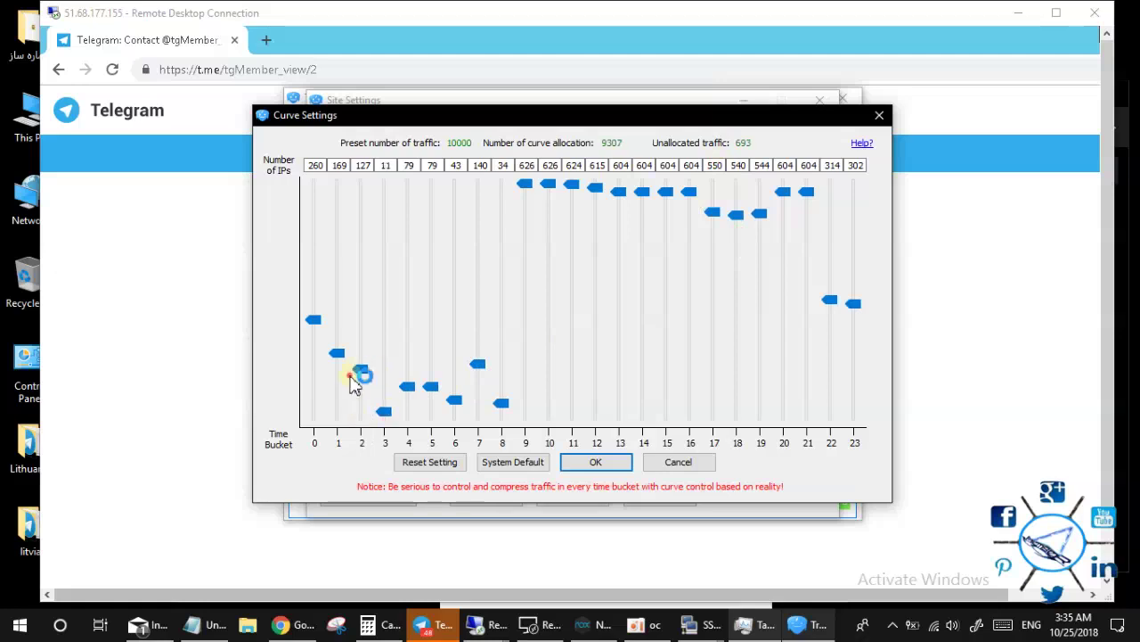
drag(362, 369, 362, 419)
drag(336, 352, 336, 418)
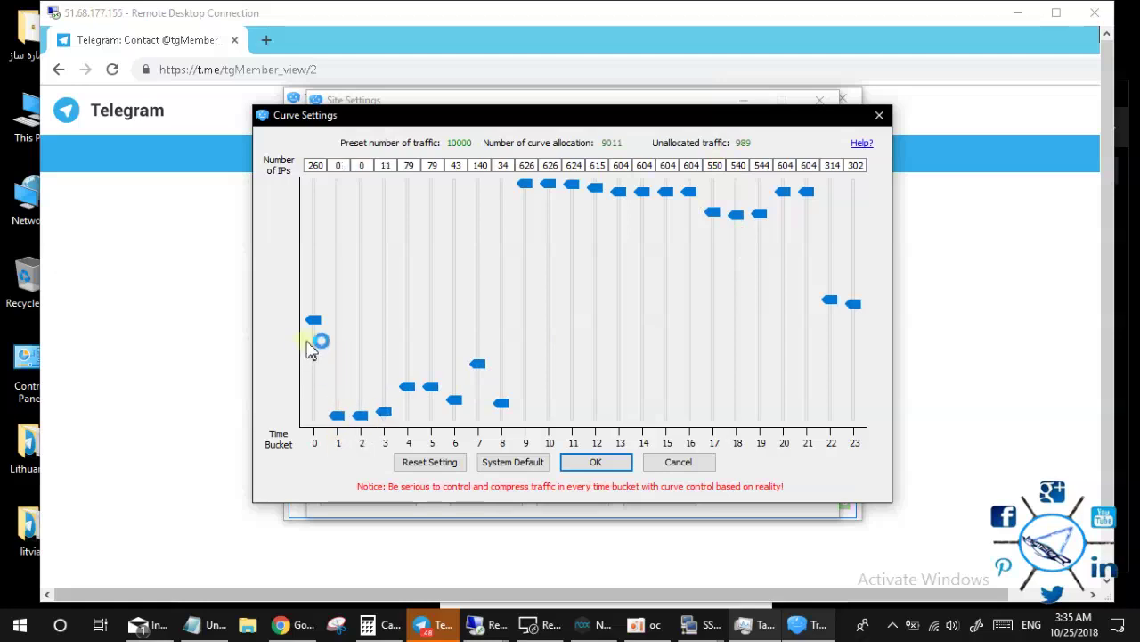
drag(314, 319, 313, 419)
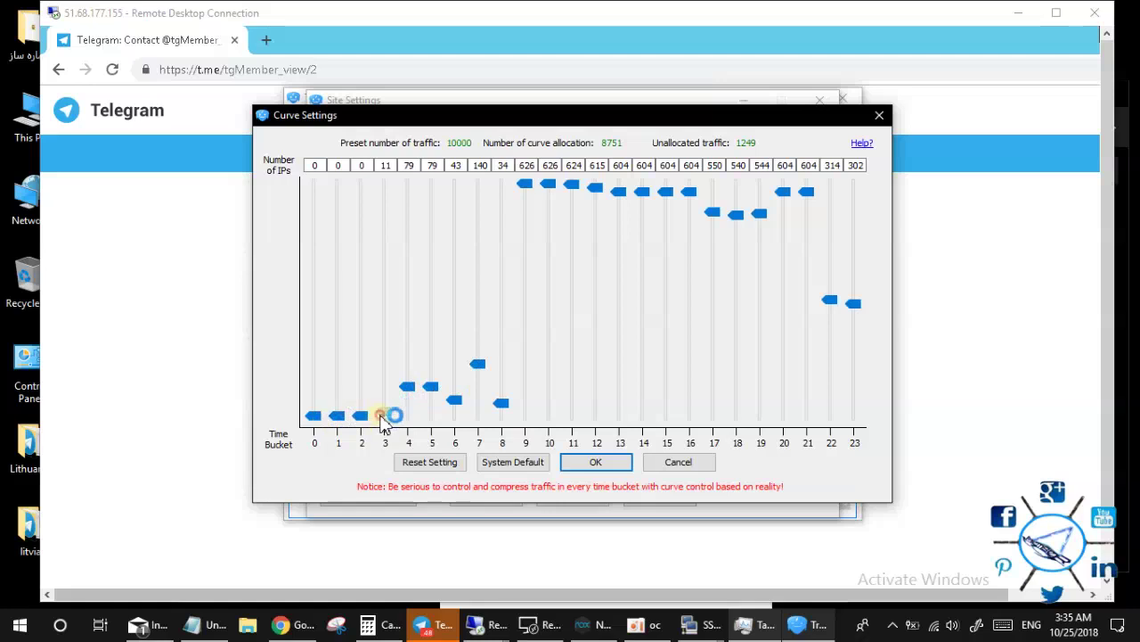
drag(385, 408, 385, 419)
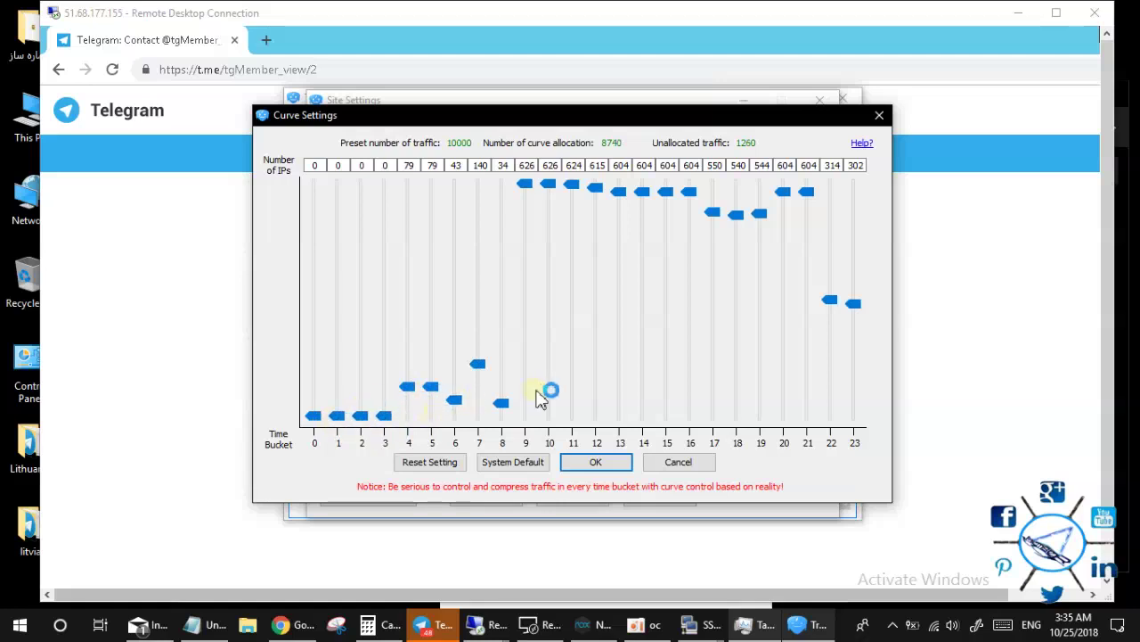
Raise hour 8 to maximum and hour 12 to 626, lower hour 20 to 479, and apply the curve.
drag(502, 402, 502, 183)
mouse_move(597, 189)
mouse_down()
mouse_move(690, 184)
mouse_move(737, 203)
mouse_up()
key(Page_Down)
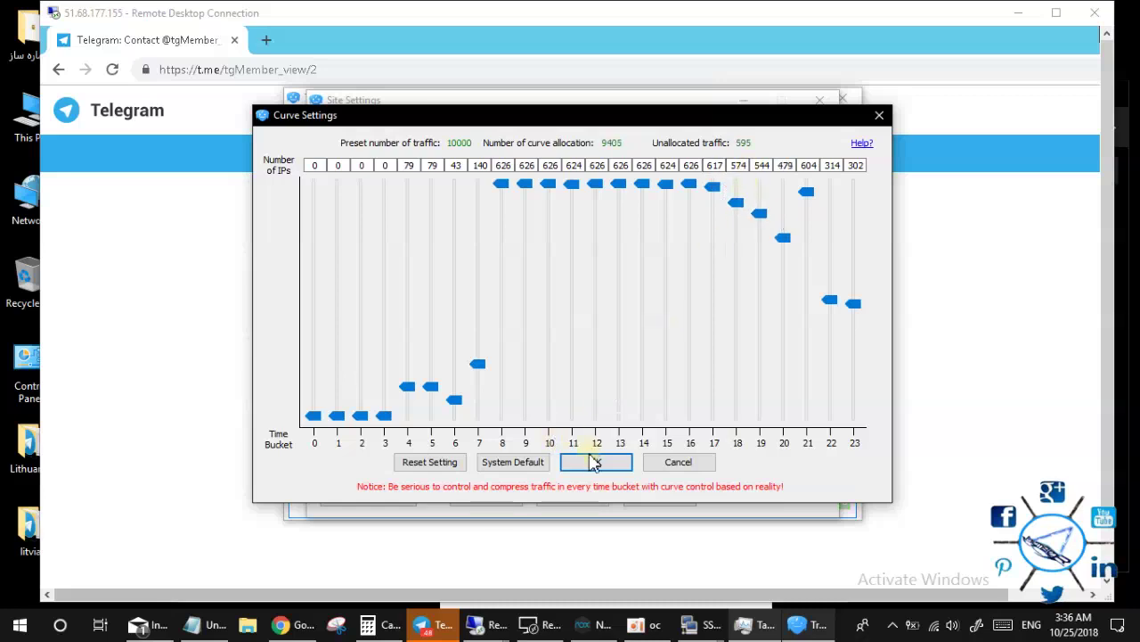
click(595, 462)
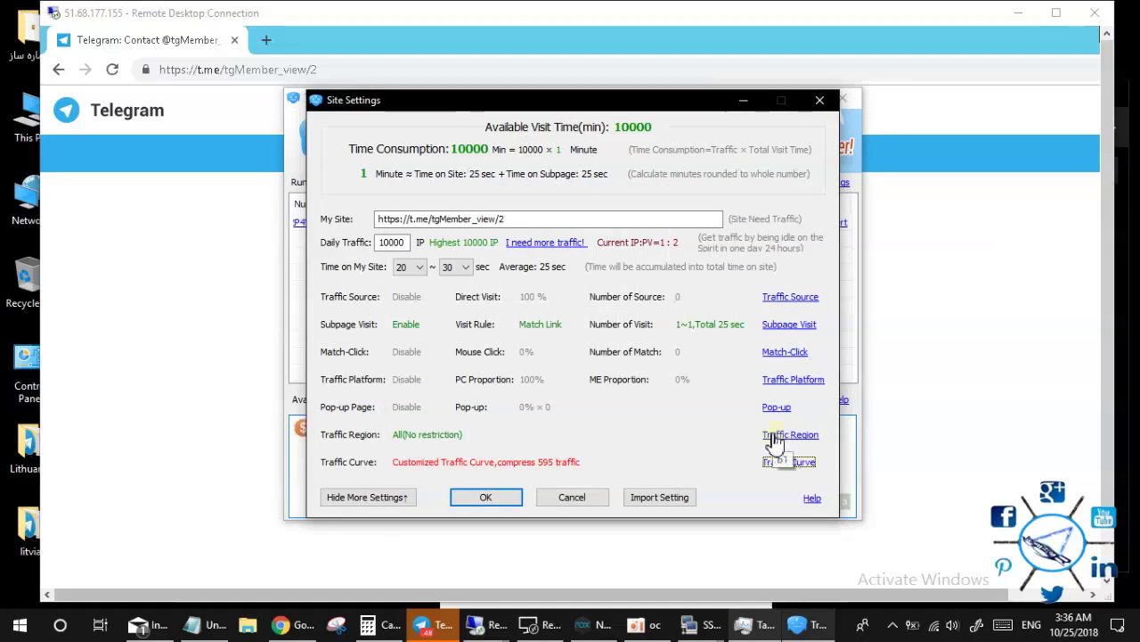
Save the t.me task and open Spirit Settings, leaving the timezone at UTC-05:00 Indiana (East).
click(480, 499)
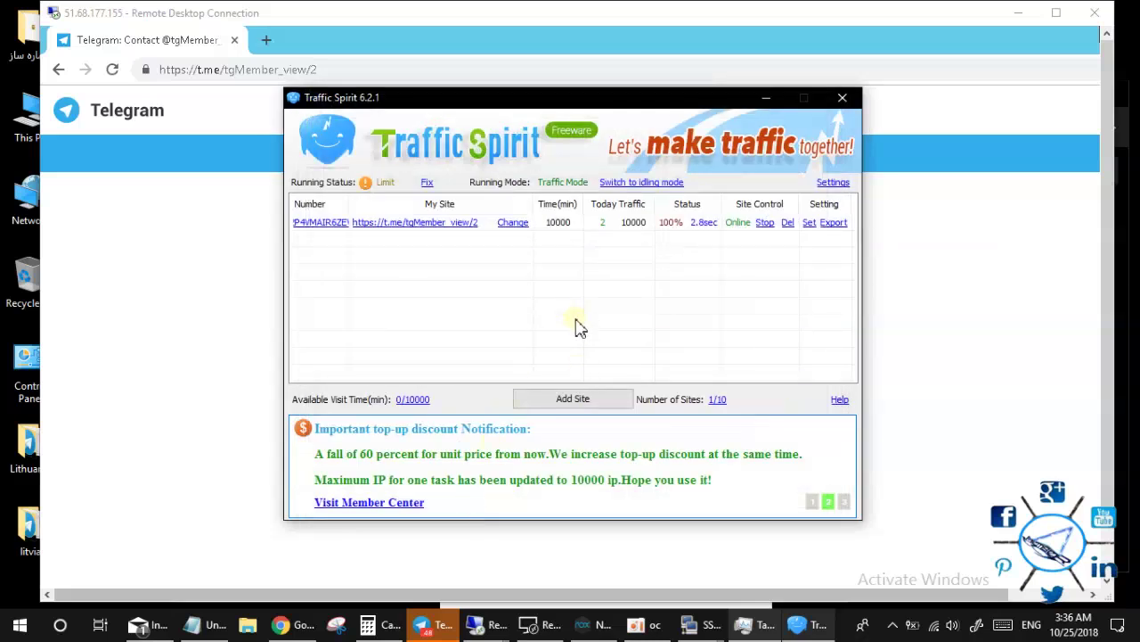
drag(615, 100, 641, 250)
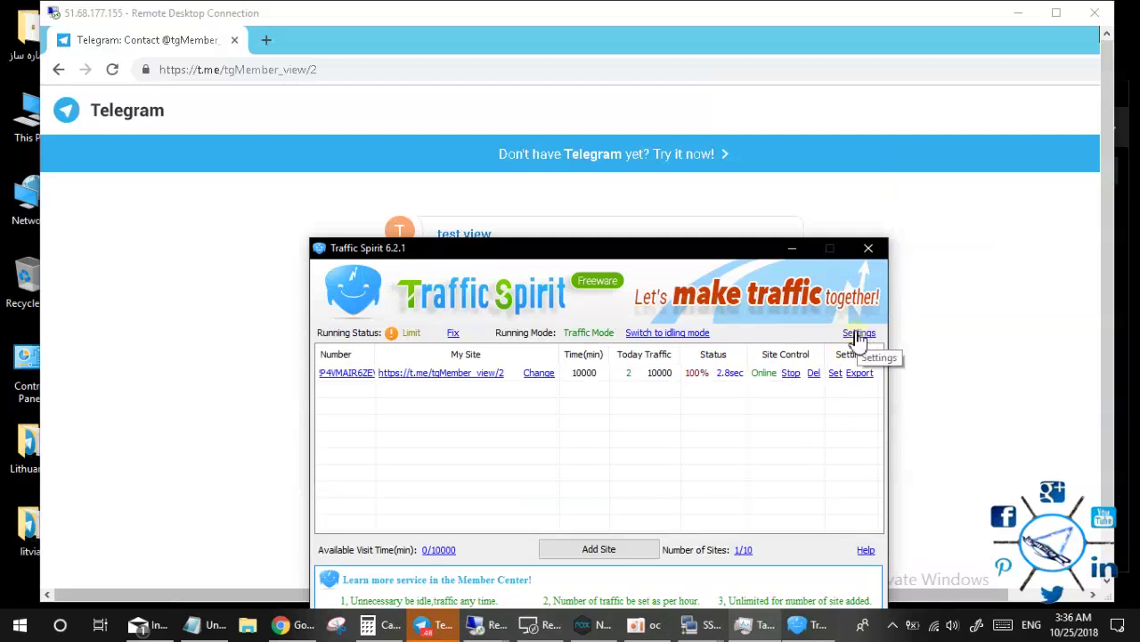
click(858, 334)
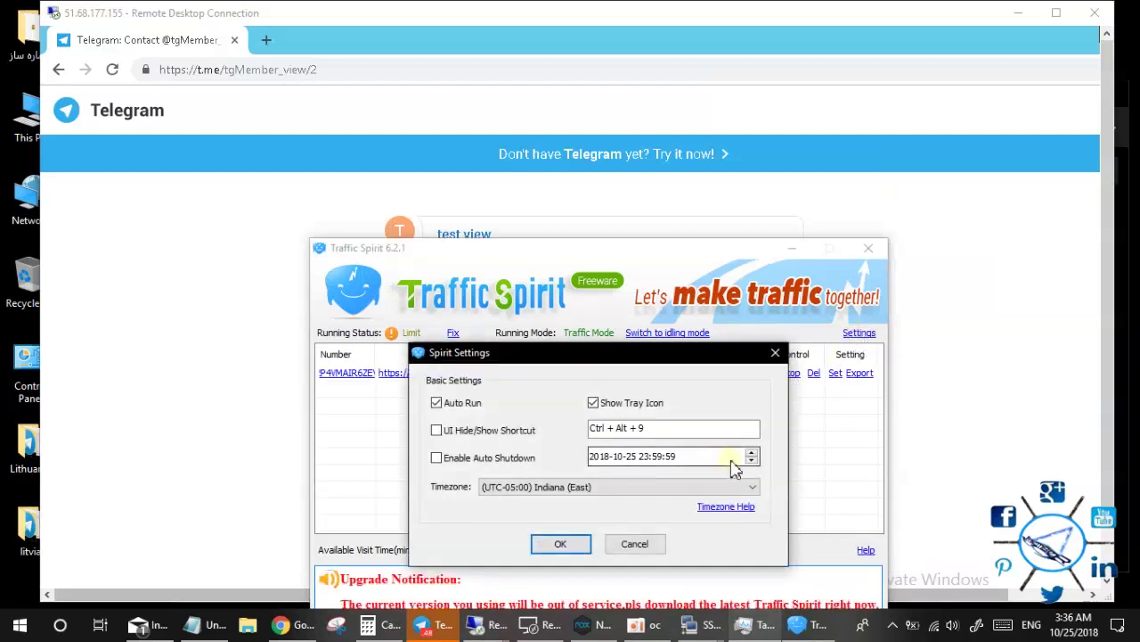
click(695, 487)
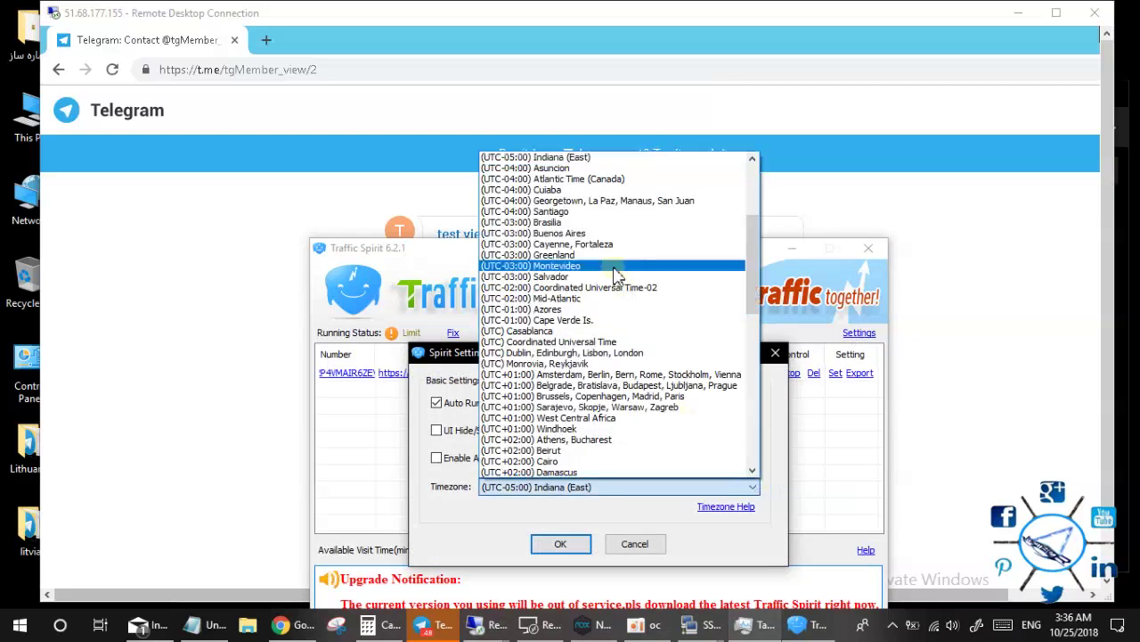
scroll(627, 374, down, 3)
scroll(626, 401, up, 3)
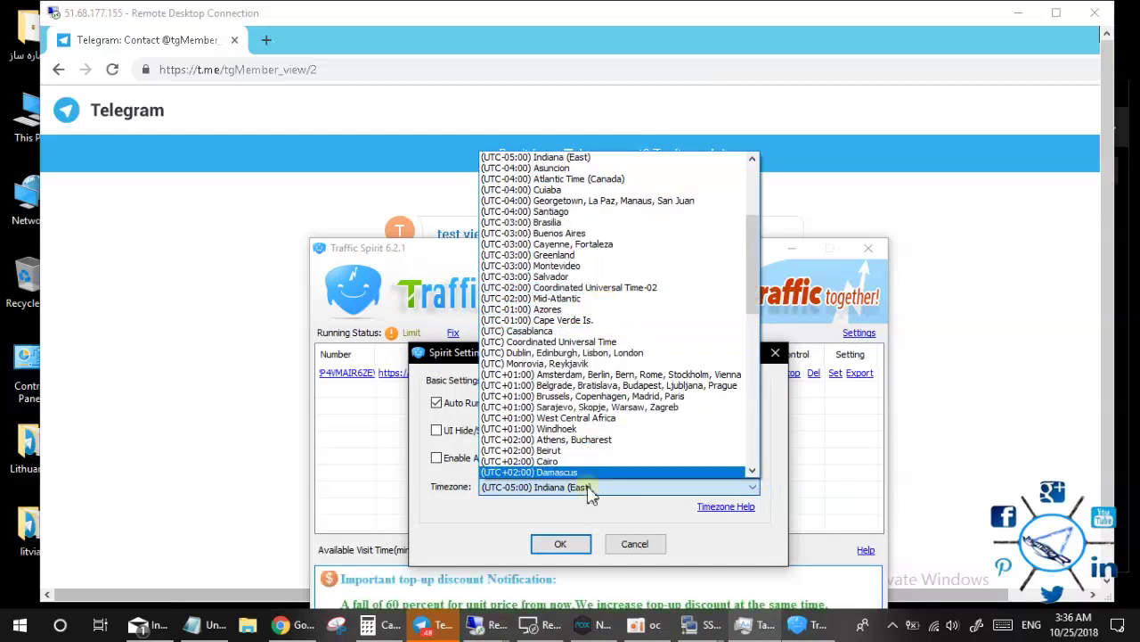
click(624, 512)
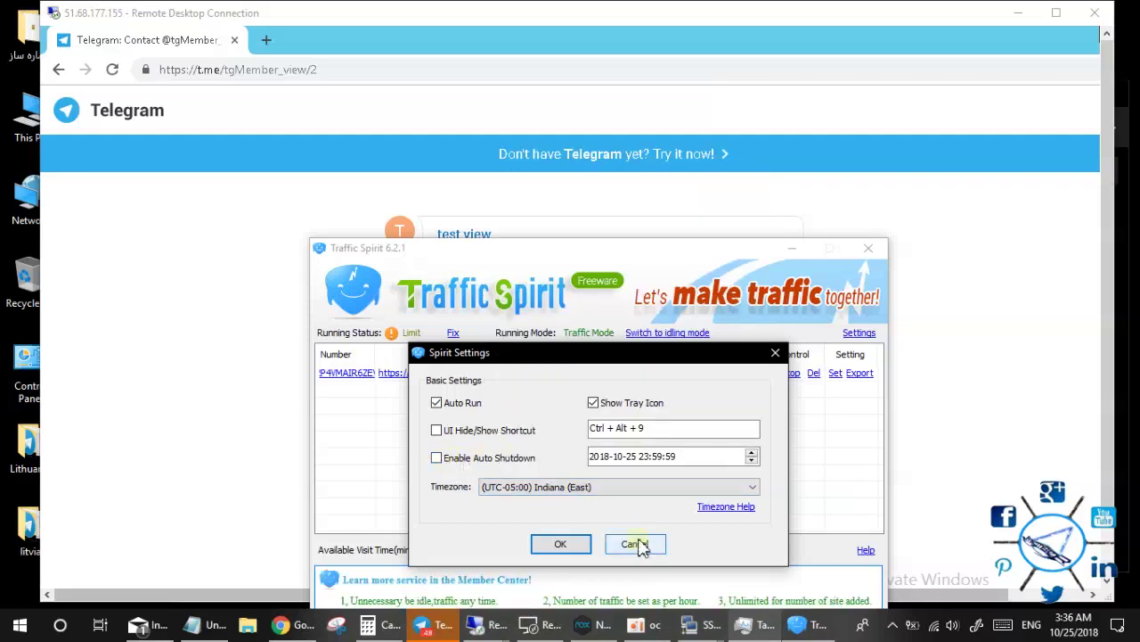
Reload the t.me/tgMember_view/2 post page in Chrome, which still shows 12 views.
click(248, 305)
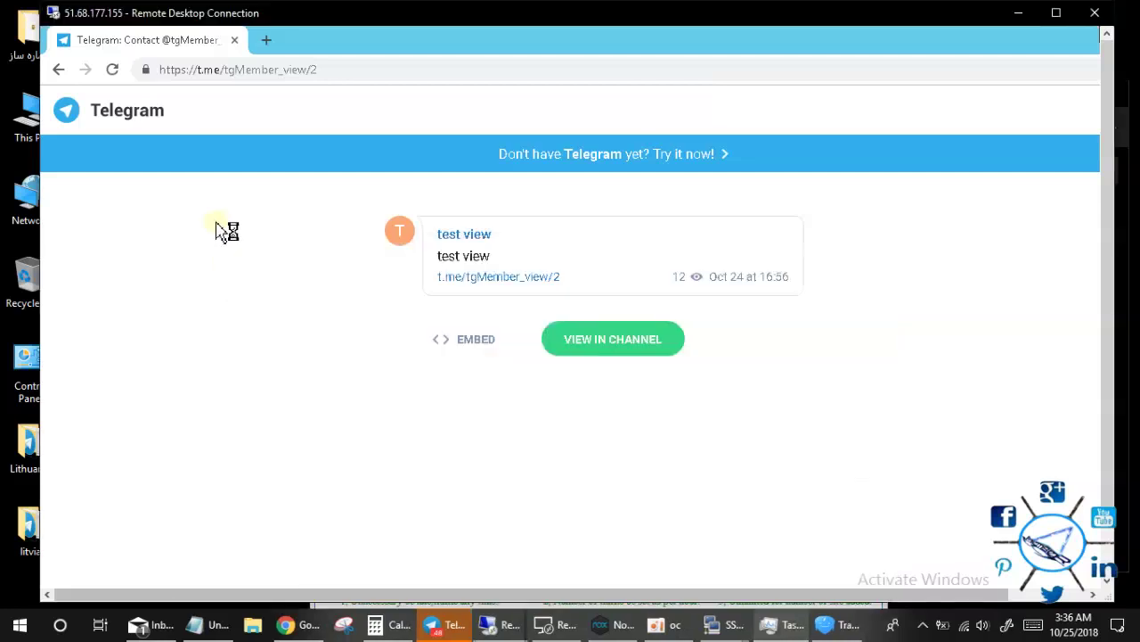
click(112, 69)
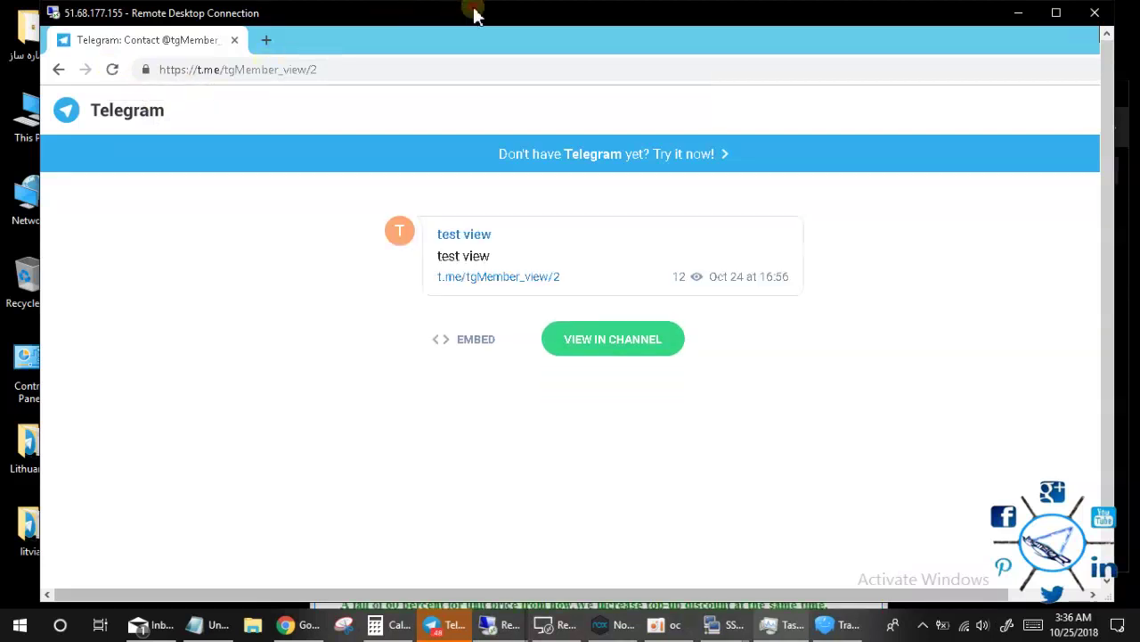
drag(465, 7, 435, 7)
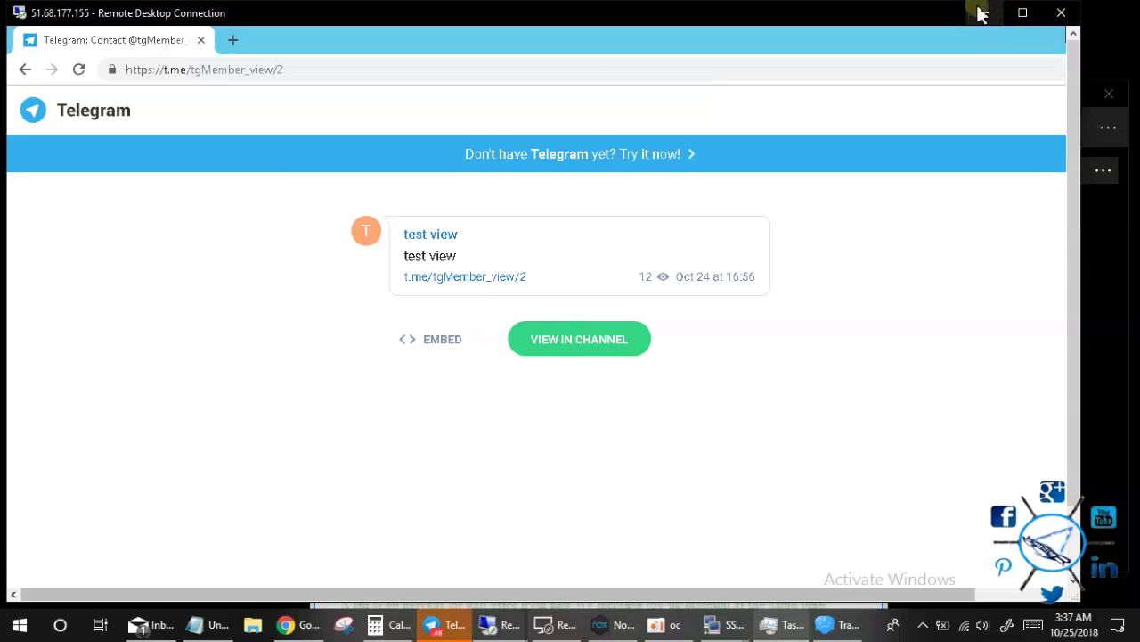
drag(940, 16, 965, 18)
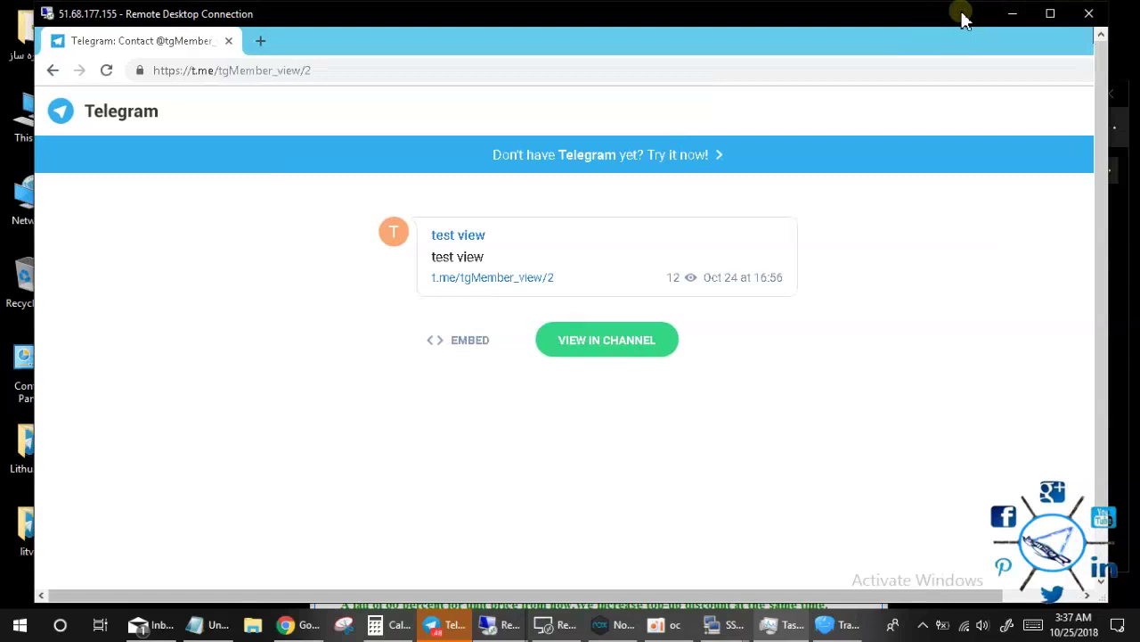